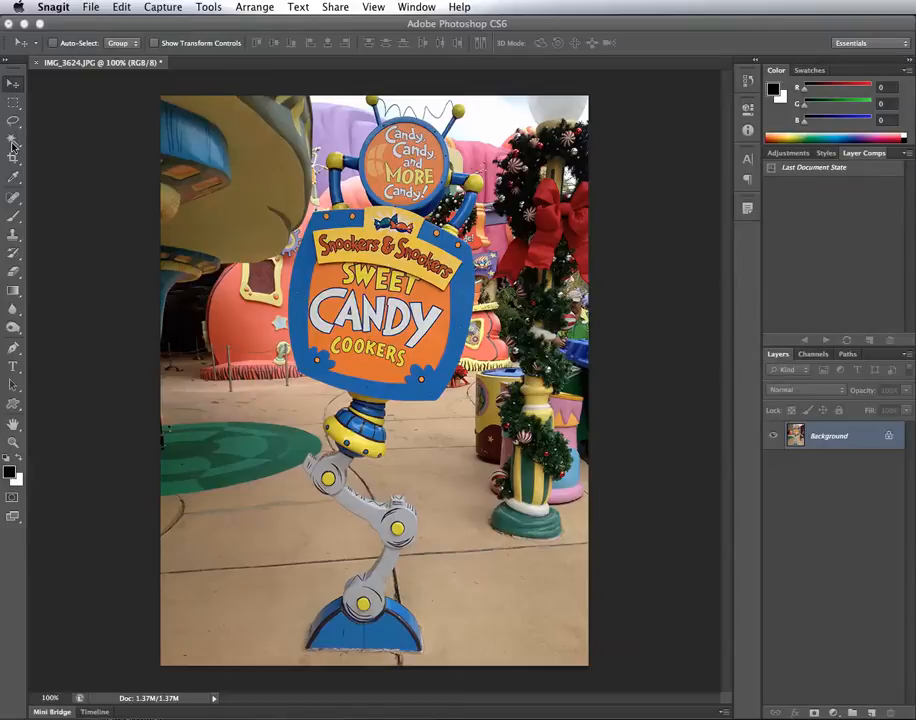
Activate the Quick Selection tool and set its brush size to 20
click(12, 142)
click(13, 143)
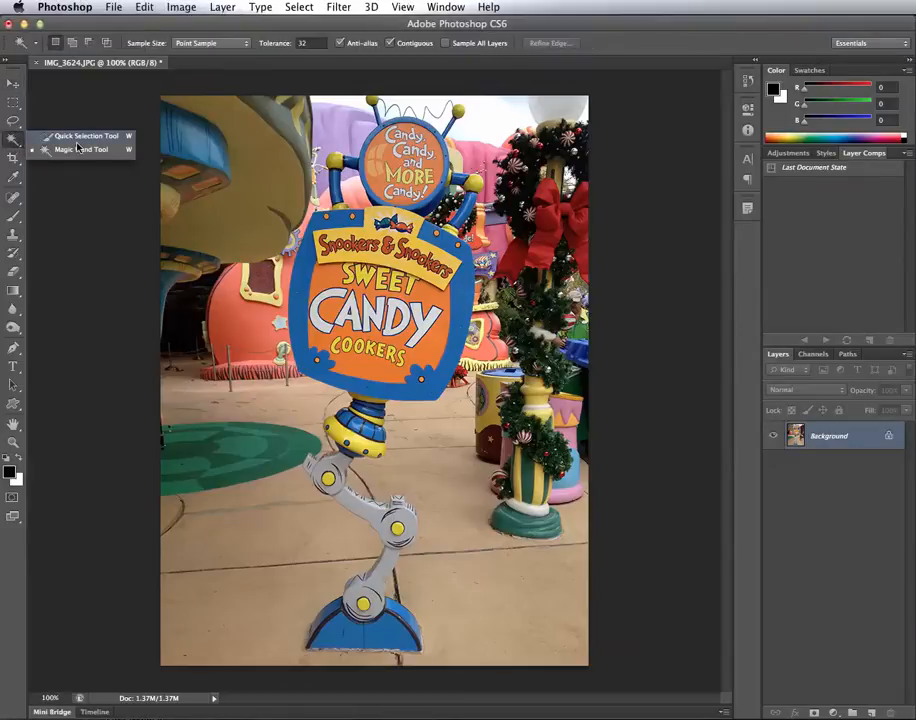
click(83, 137)
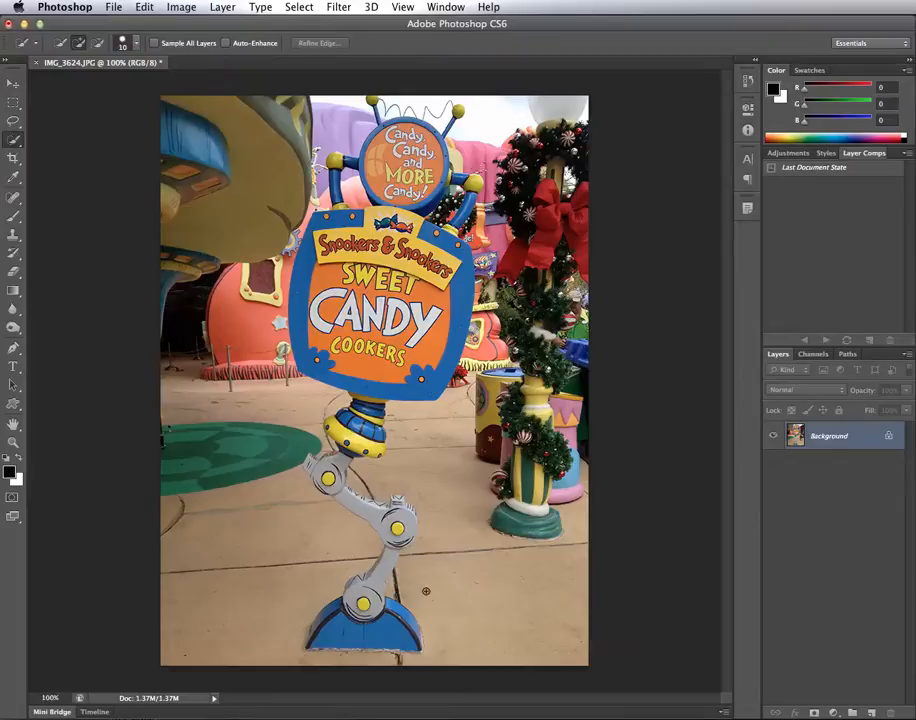
key(])
key(])
key(])
key(])
key(bracketright)
key(bracketleft)
key(bracketleft)
key(bracketleft)
key(bracketleft)
drag(352, 632, 378, 632)
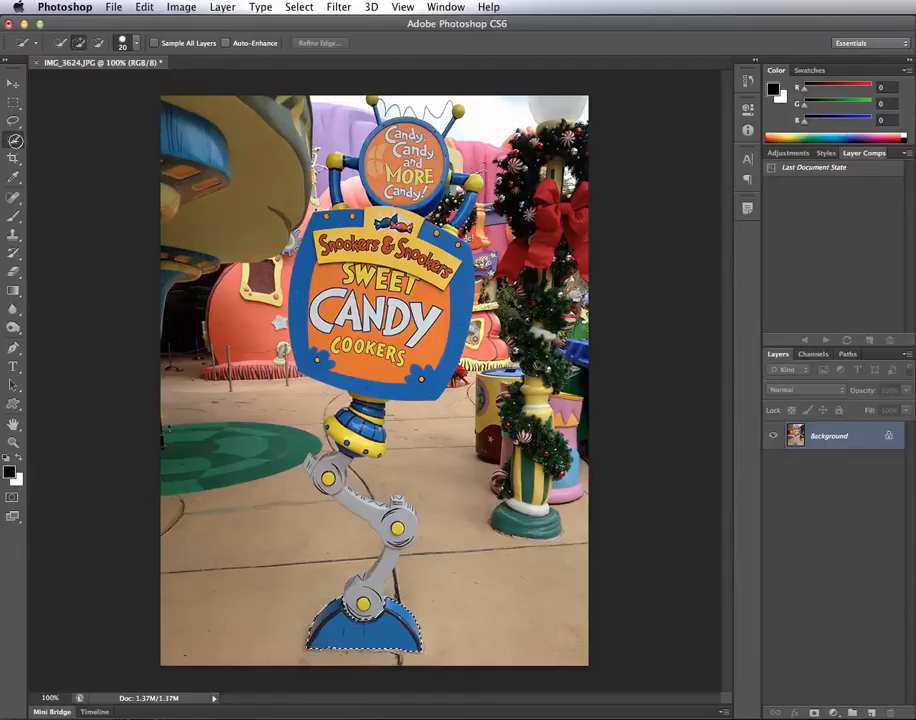
drag(268, 607, 250, 425)
click(14, 124)
key(super+z)
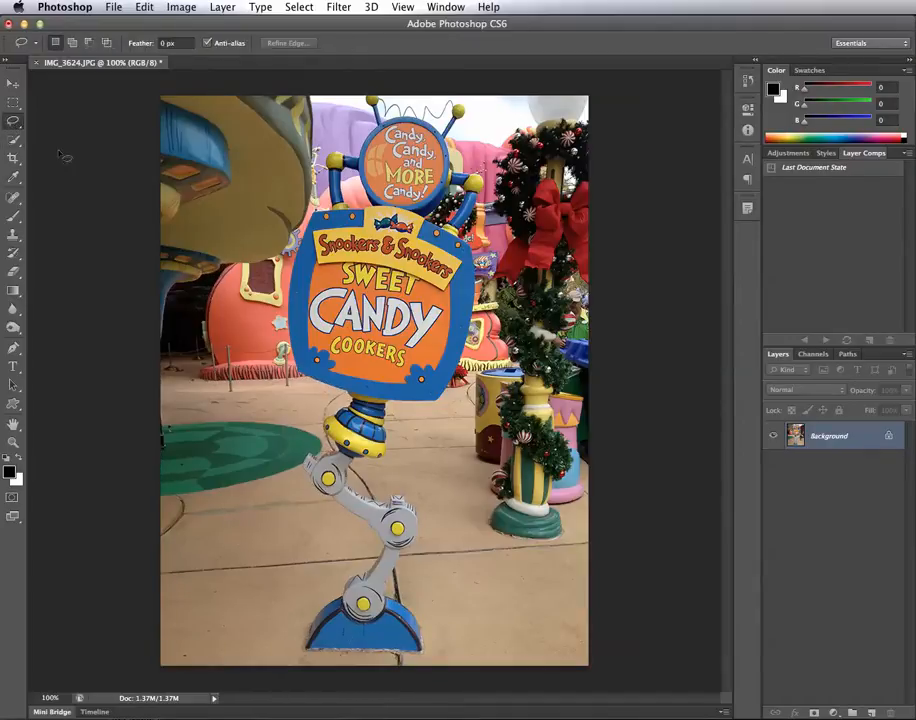
Select the blue semicircular foot of the candy sign with the Quick Selection tool, subtracting any stray floor areas below it
click(14, 139)
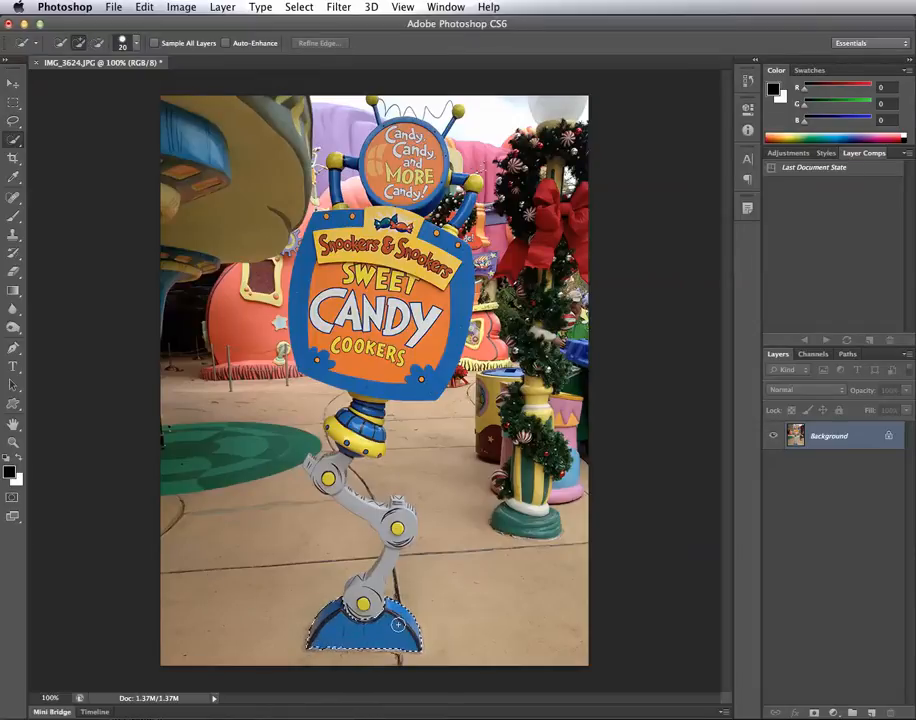
drag(397, 628, 396, 632)
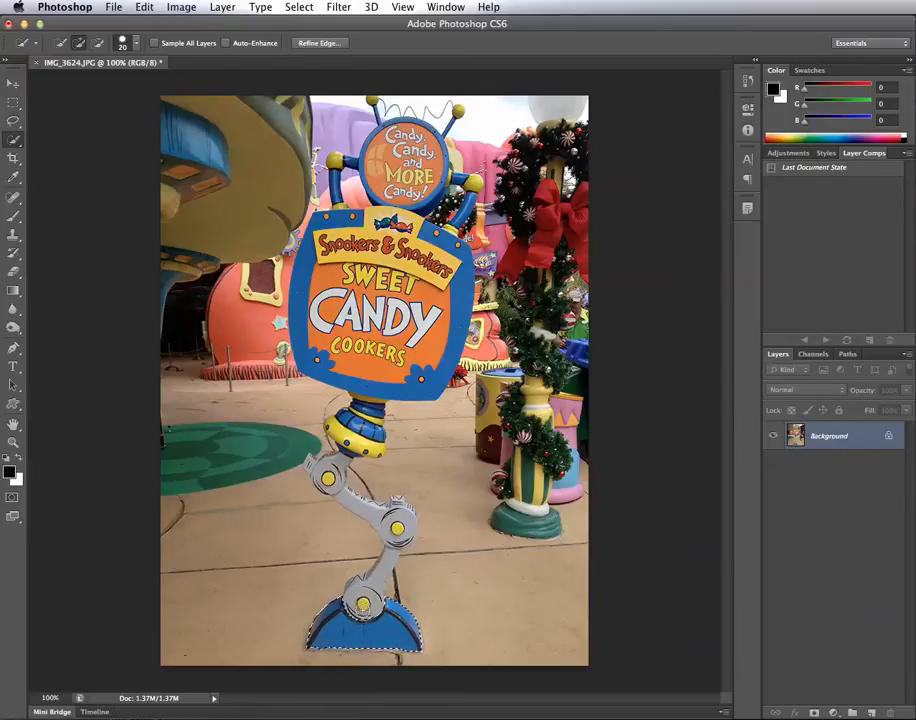
key(alt)
key(alt)
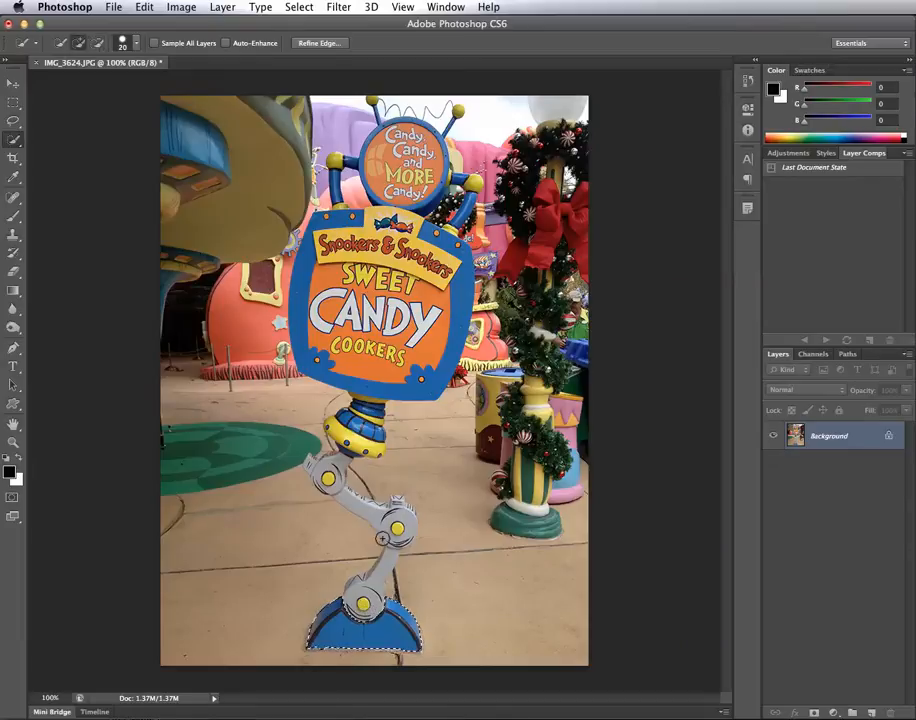
key(alt)
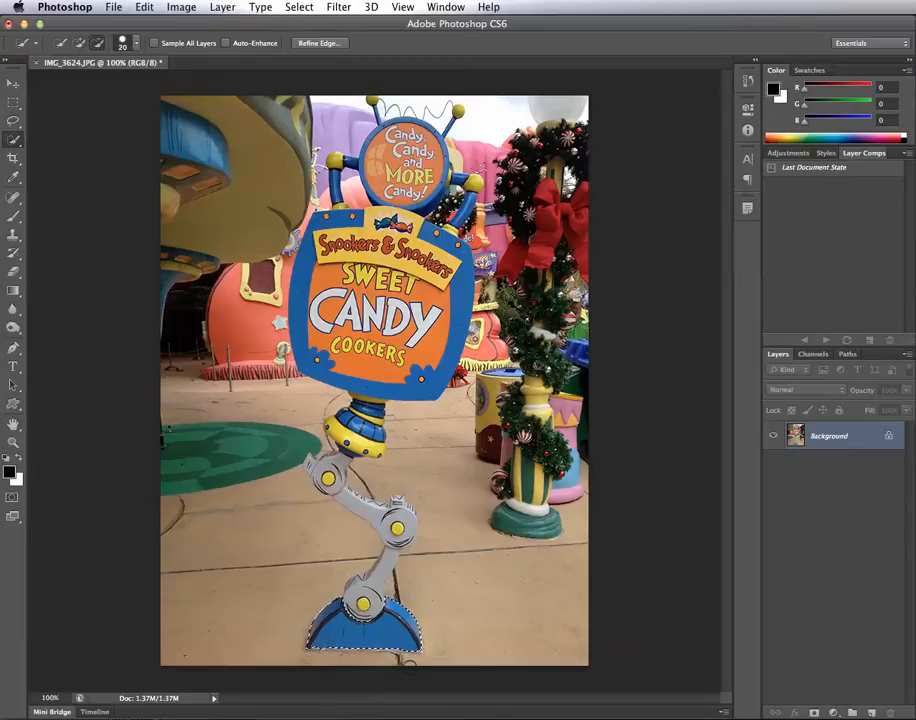
alt+click(319, 655)
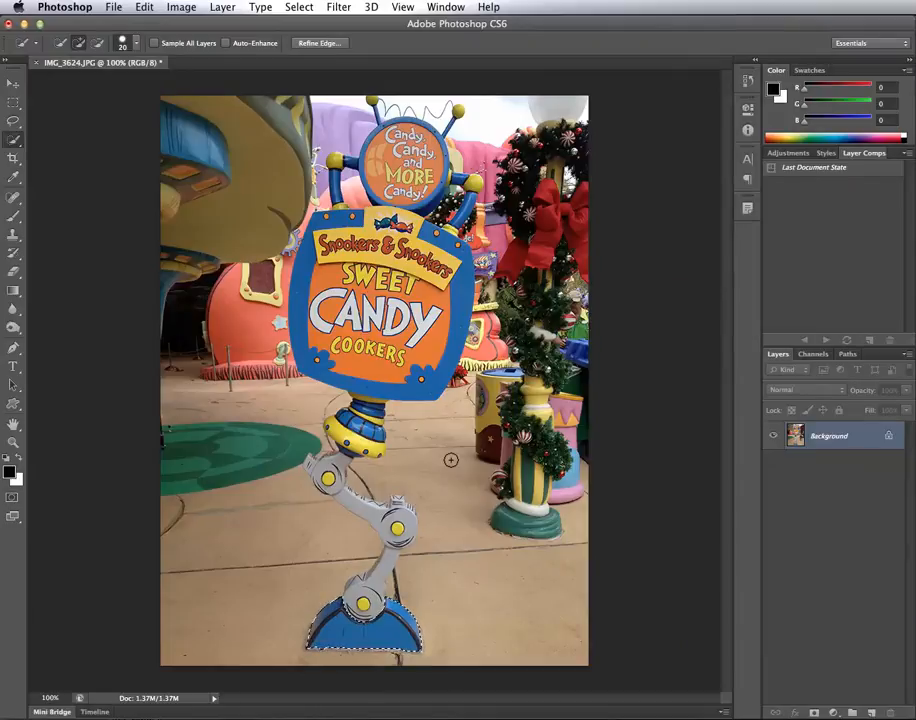
Copy the selected blue foot to a new layer and check the cut-out with the Background layer temporarily hidden
key(ctrl+j)
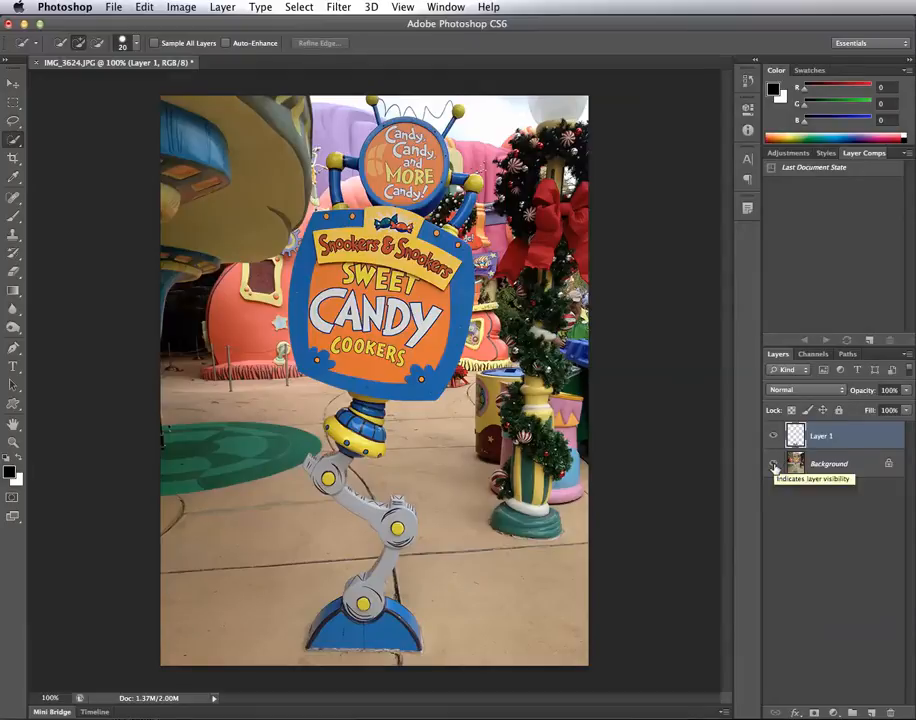
click(773, 464)
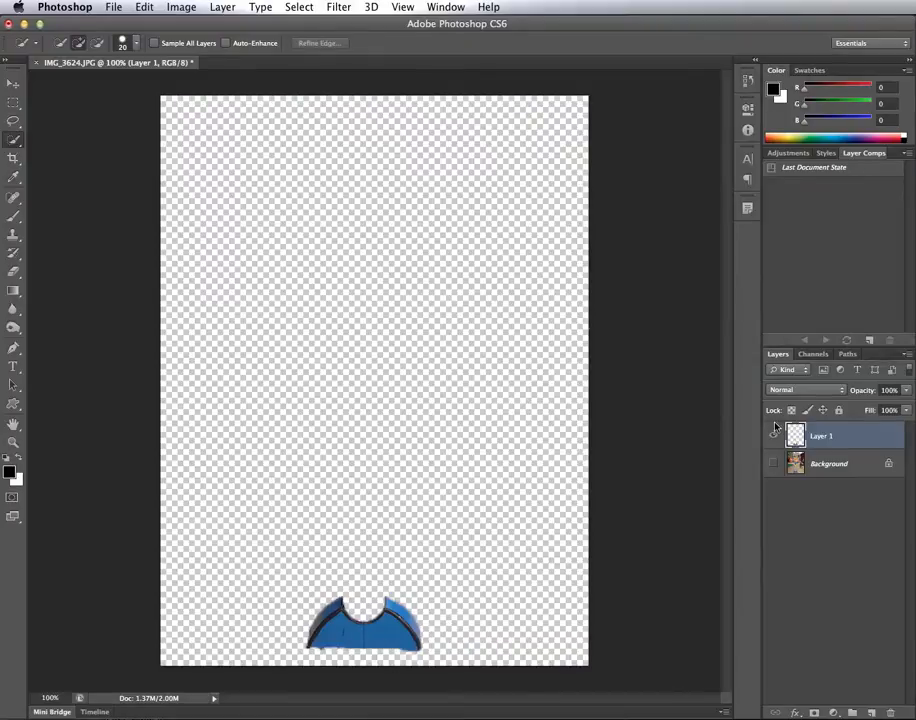
click(773, 464)
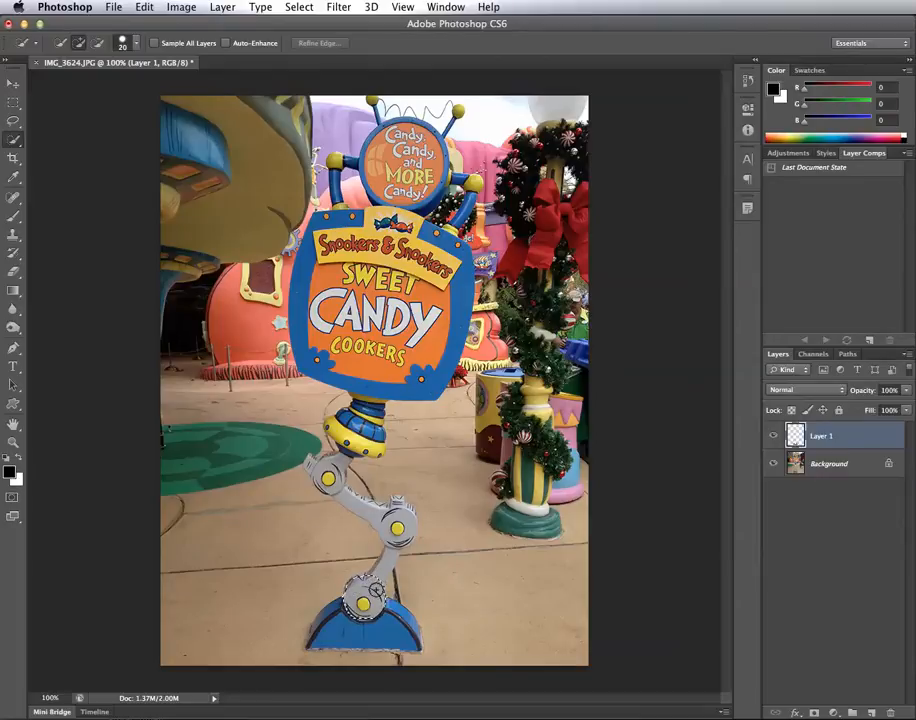
drag(384, 568, 396, 552)
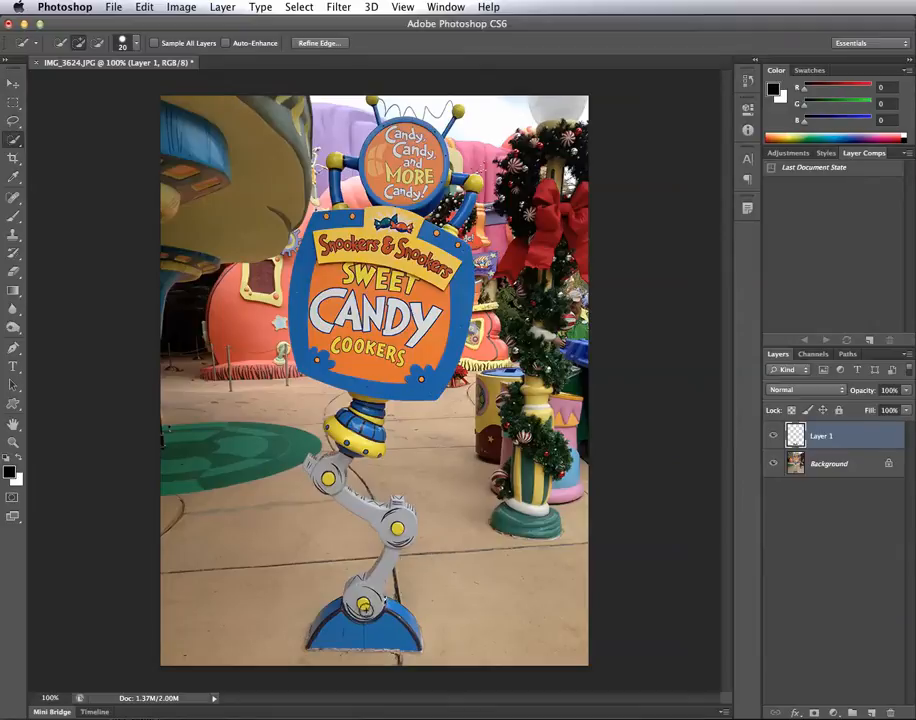
drag(365, 600, 394, 549)
key(alt)
drag(362, 593, 353, 590)
key(h)
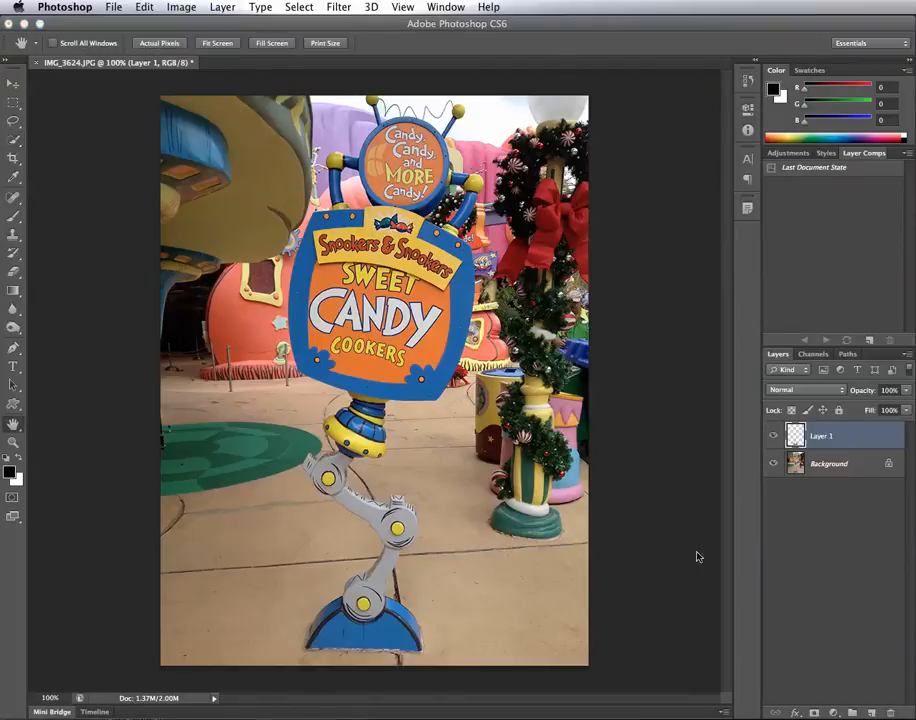
On the Background layer, quick-select the lowest grey arm segment with its round joint, excluding the floor beside it
click(826, 464)
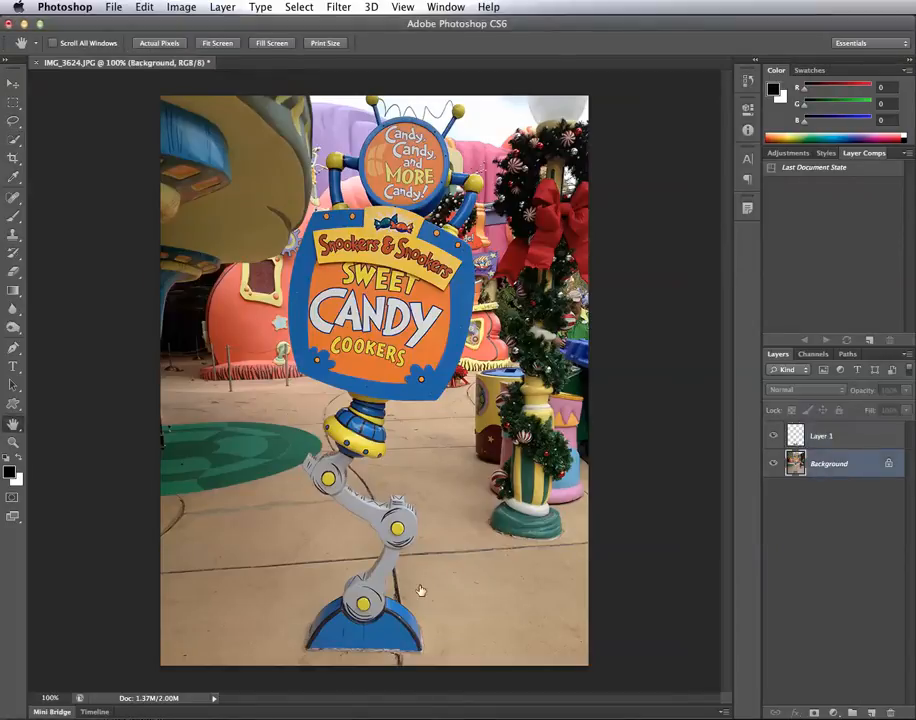
click(15, 139)
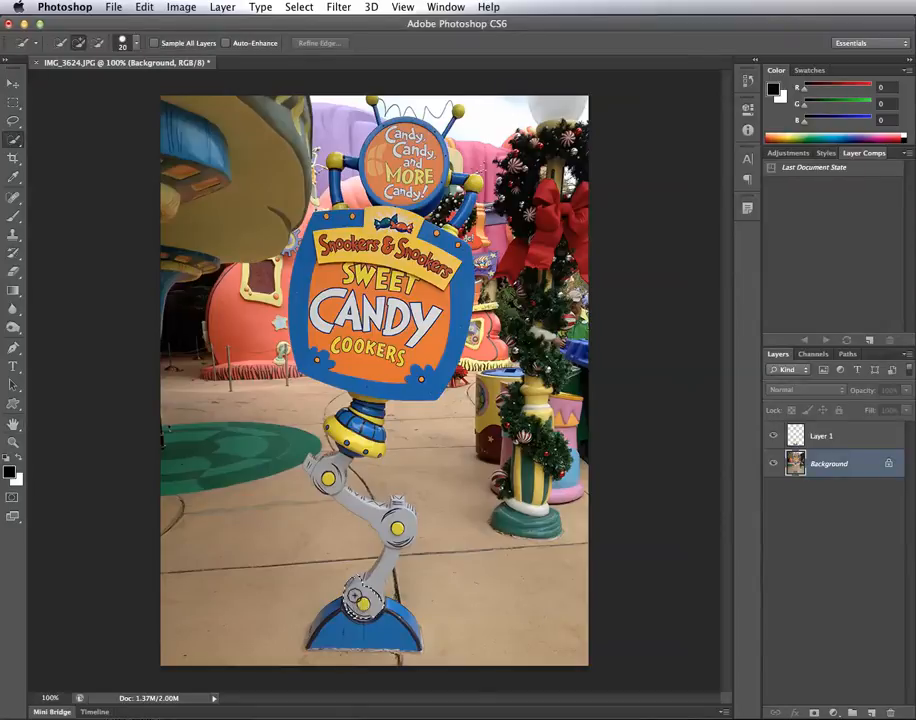
drag(365, 589, 377, 573)
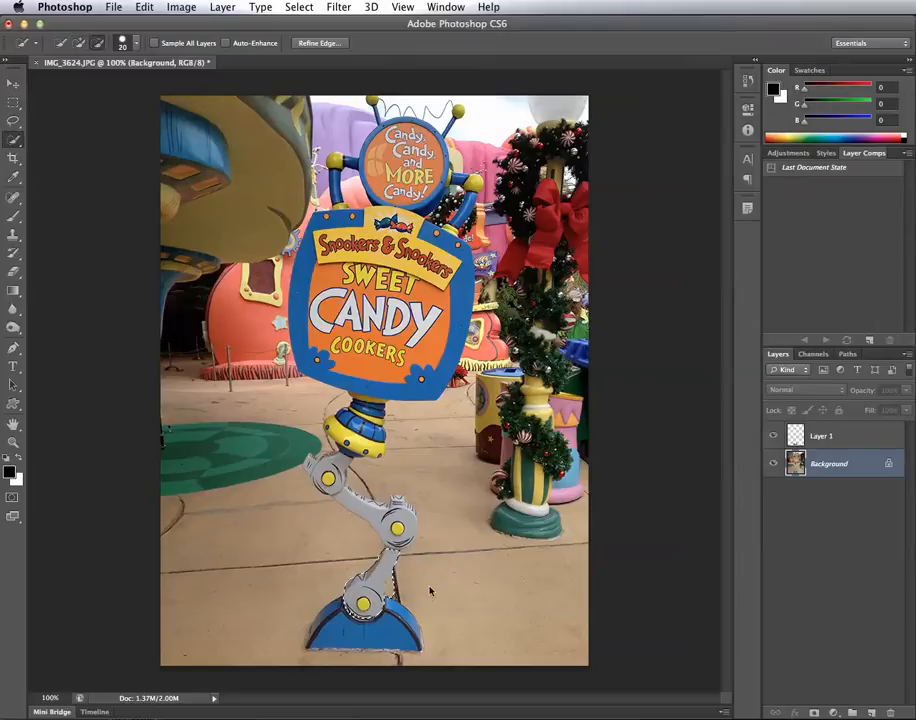
drag(397, 581, 394, 587)
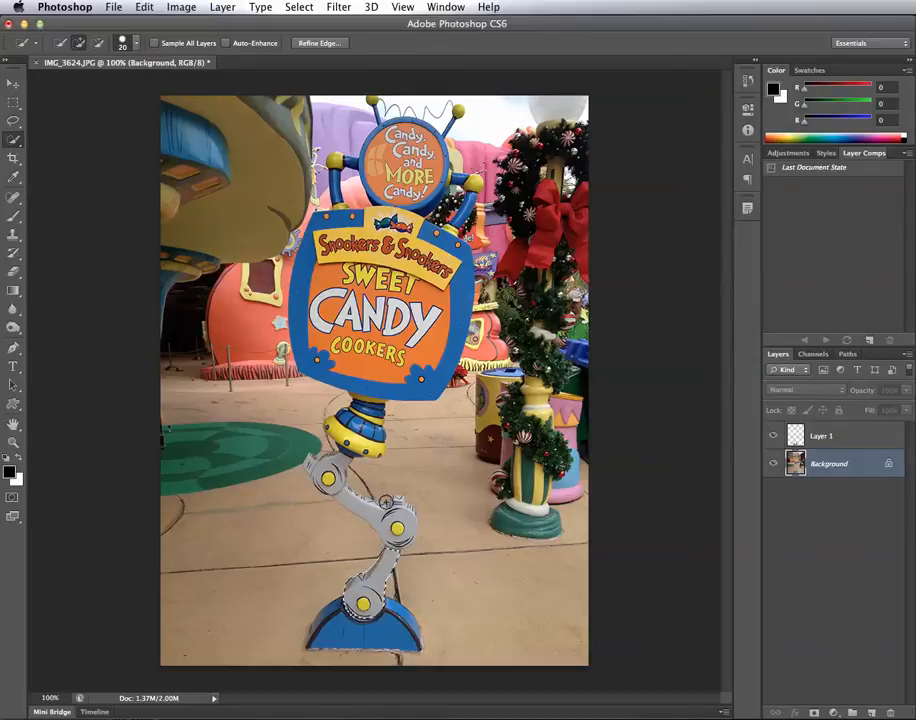
Copy the selected arm segment to a new layer and name that layer bottomSpoke
key(ctrl+j)
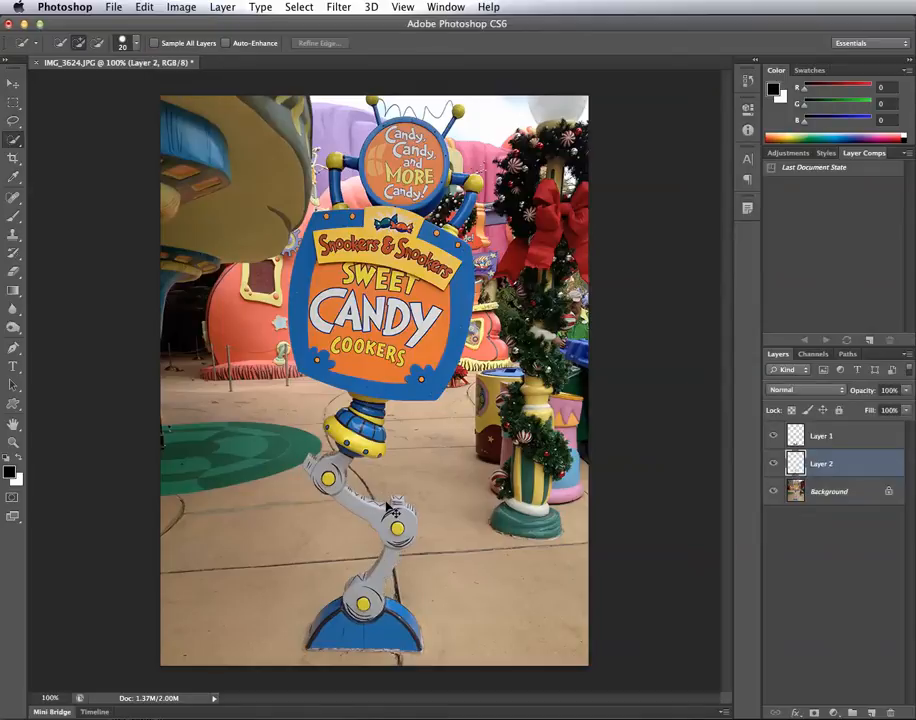
double_click(826, 465)
text(botto)
text(mSpoke)
key(Return)
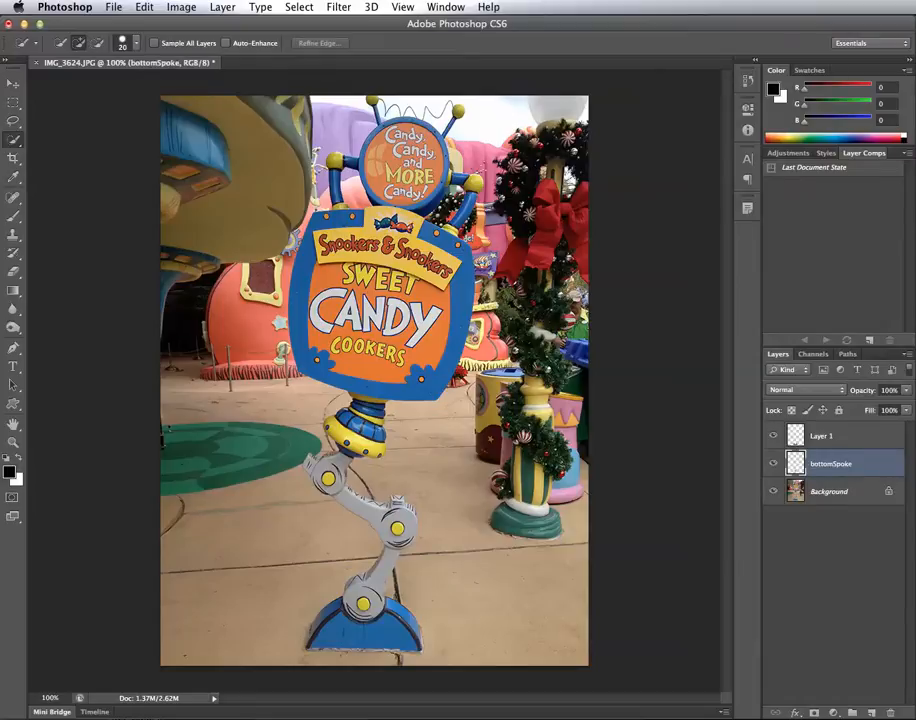
Rename the blue foot's layer to base while the bottomSpoke and Background layers are temporarily hidden
click(772, 465)
click(772, 490)
click(773, 436)
click(773, 436)
click(824, 439)
double_click(823, 437)
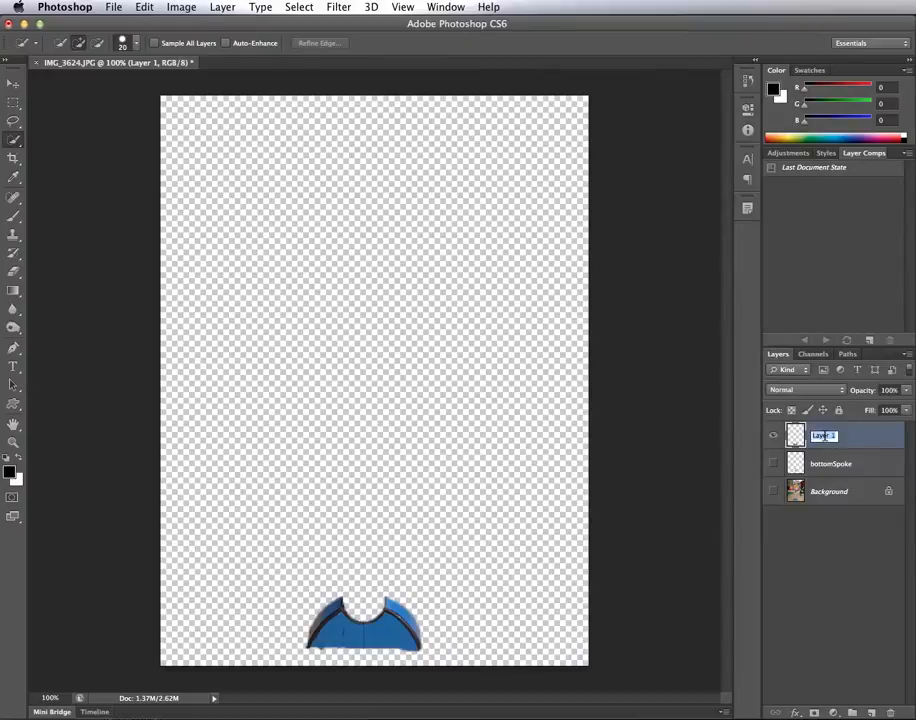
text(base)
key(Return)
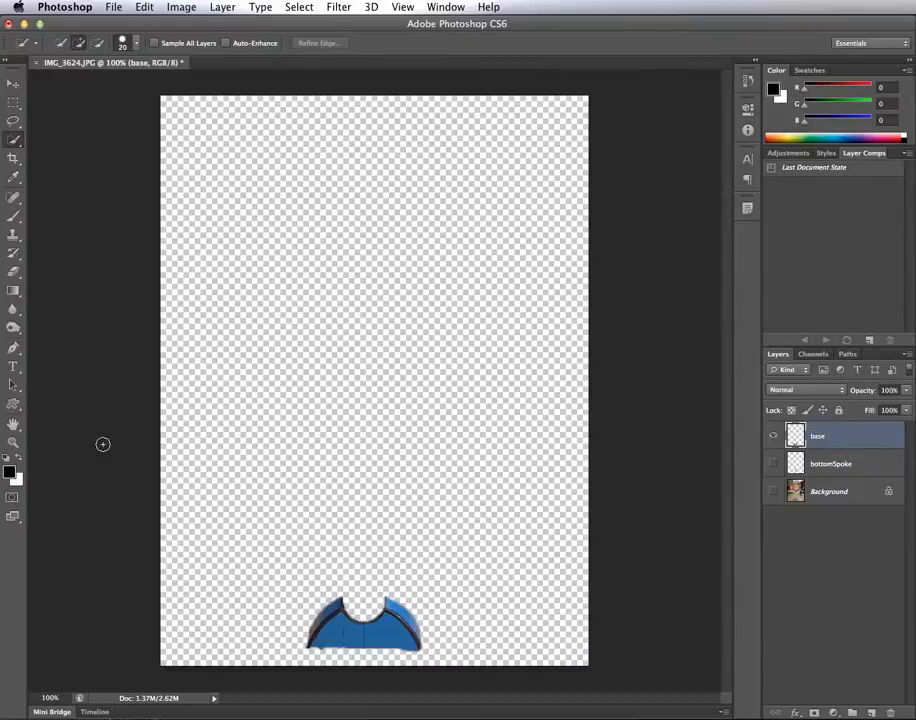
click(772, 463)
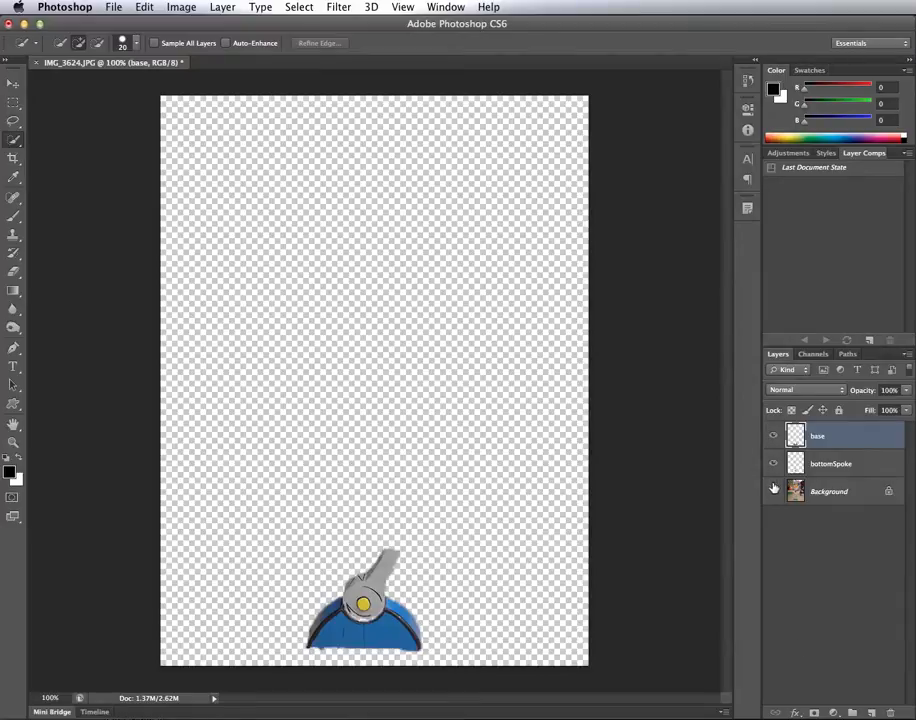
click(772, 491)
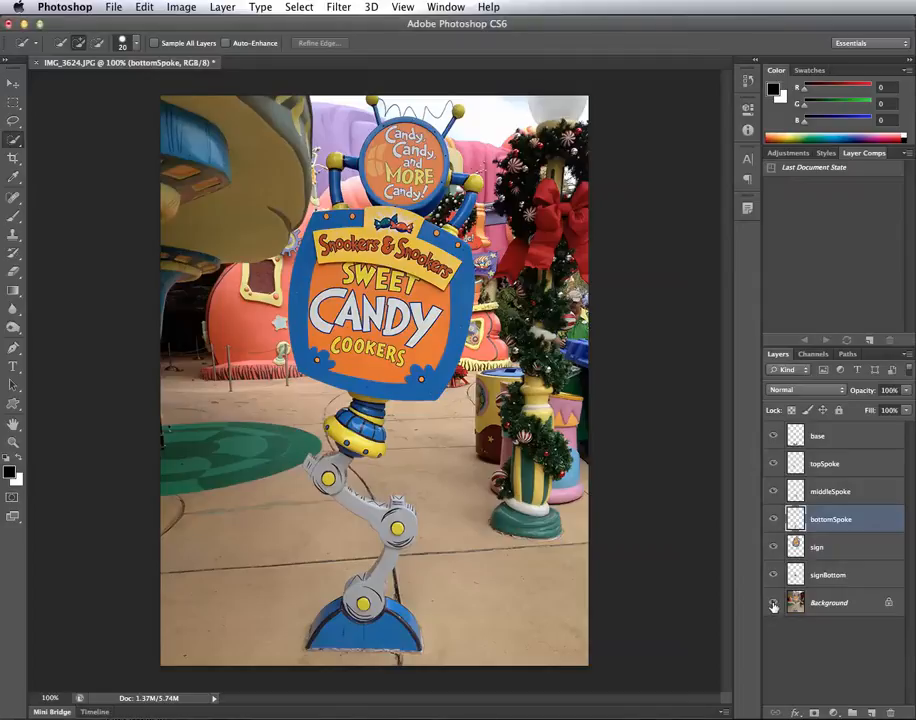
Hide the Background layer and toggle each cut-out layer off and on to examine the separated sign parts
click(772, 604)
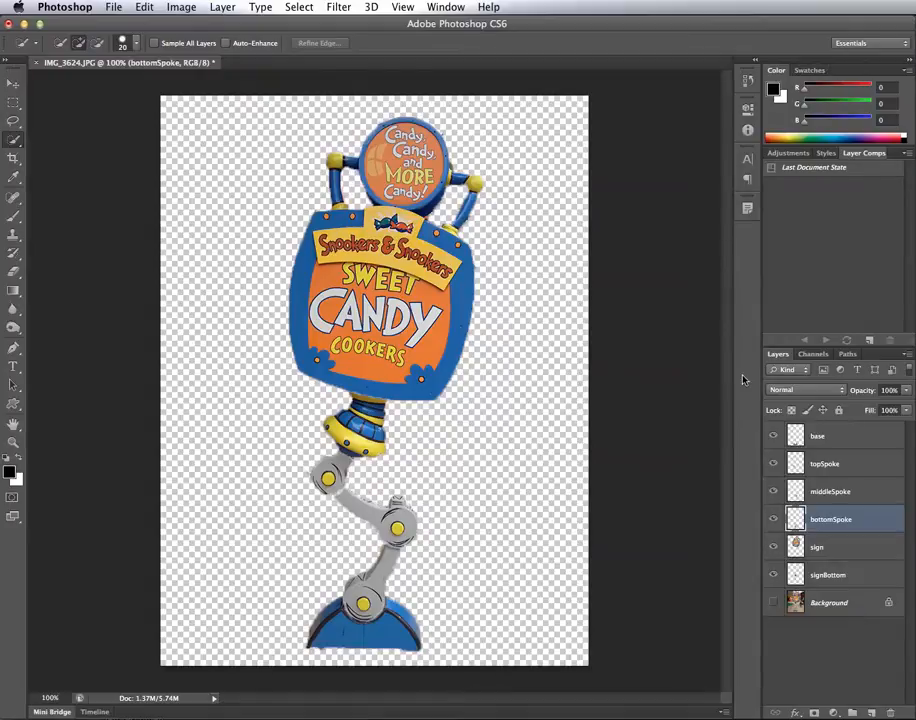
click(773, 437)
click(773, 437)
click(773, 464)
click(773, 464)
click(773, 491)
click(773, 491)
click(772, 519)
click(772, 519)
click(772, 578)
click(772, 578)
click(773, 547)
click(773, 547)
Check the document's pixel dimensions in the Image Size dialog and leave it without changes
click(183, 8)
mouse_move(222, 158)
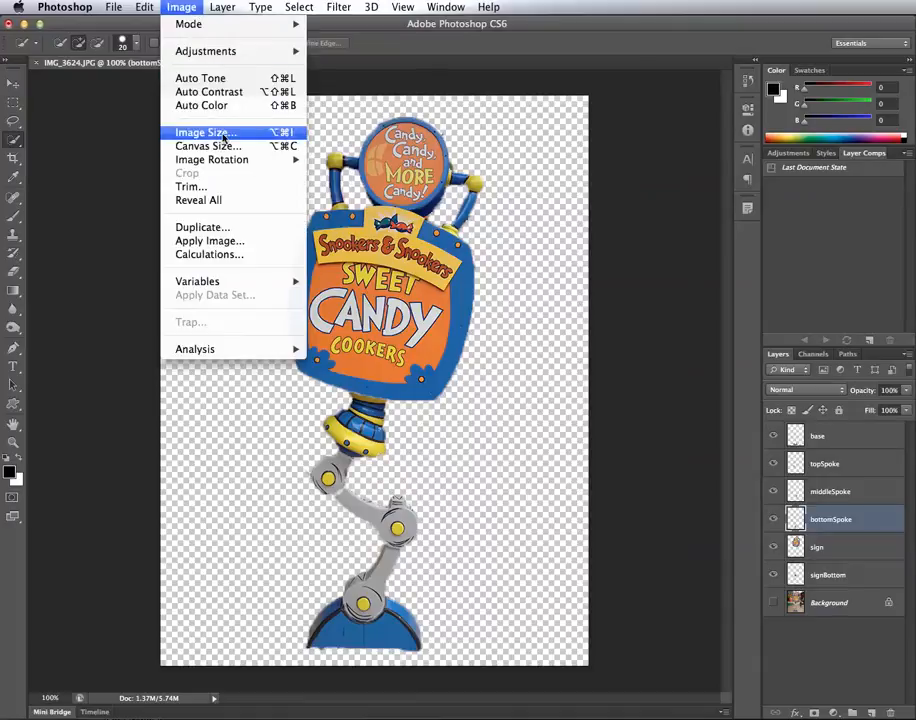
click(223, 133)
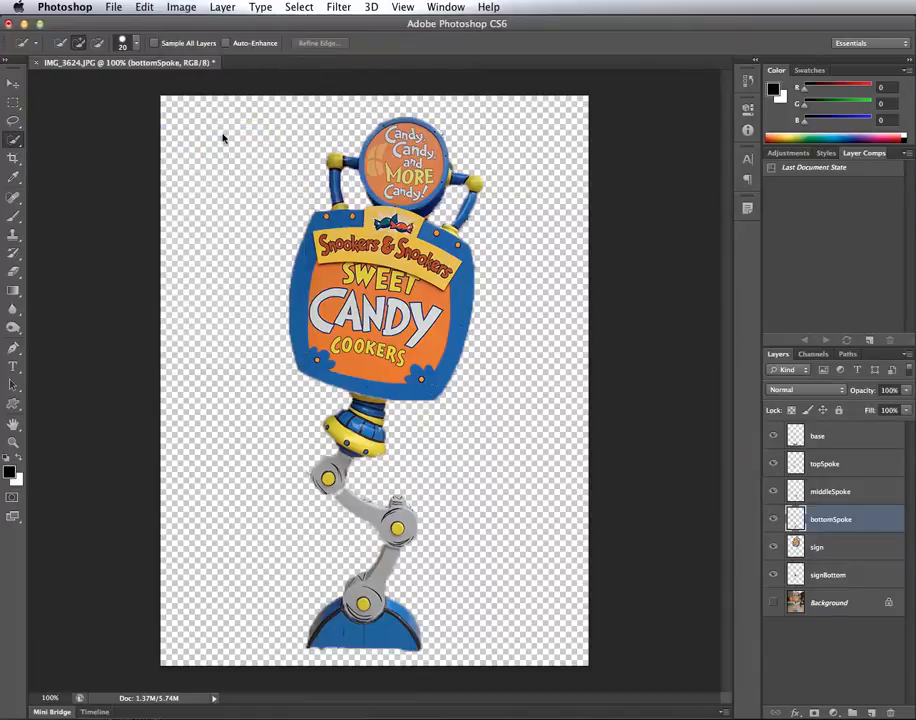
drag(577, 260, 536, 241)
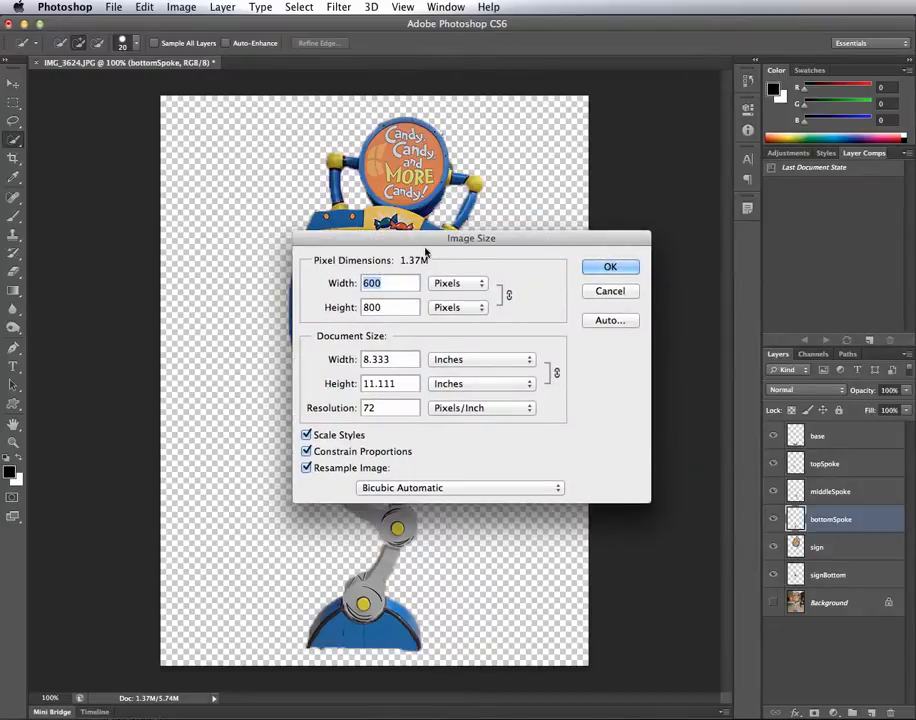
drag(449, 242, 478, 221)
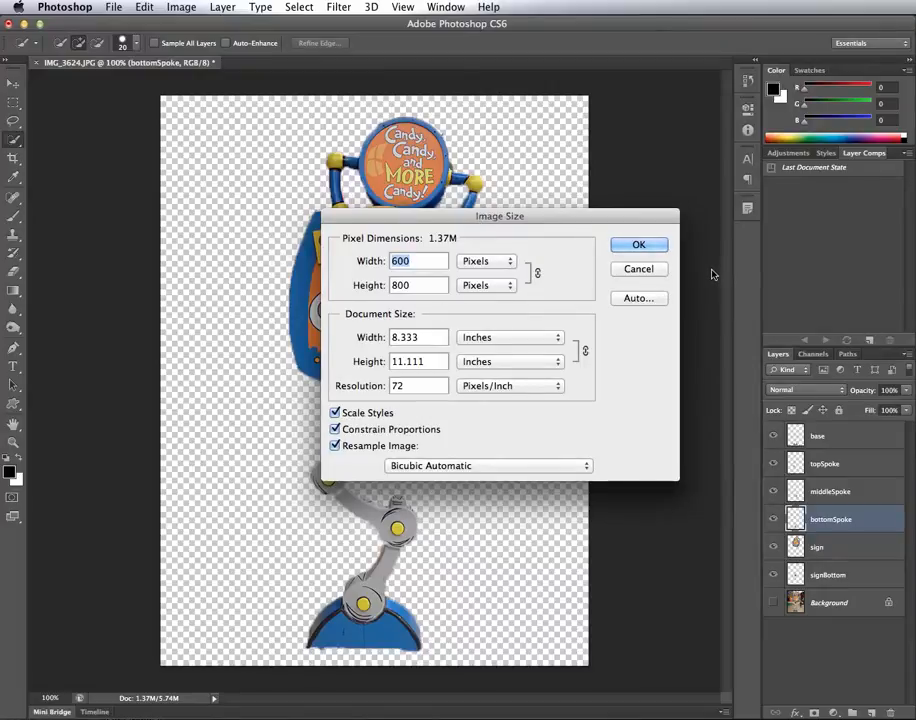
click(636, 270)
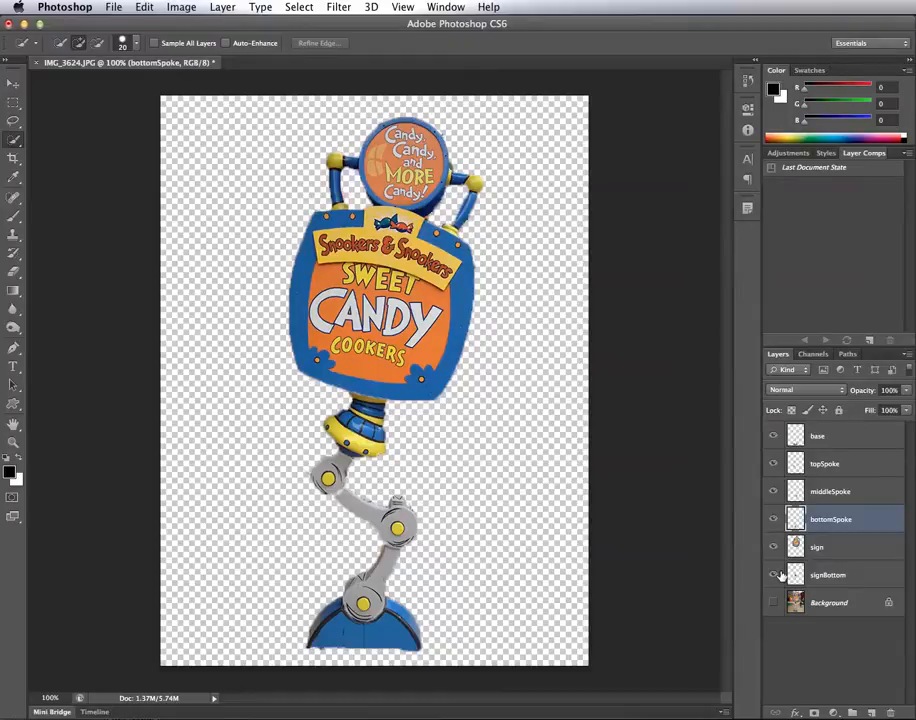
Hide every layer except base and crop the canvas tightly around the blue foot
drag(772, 464, 772, 582)
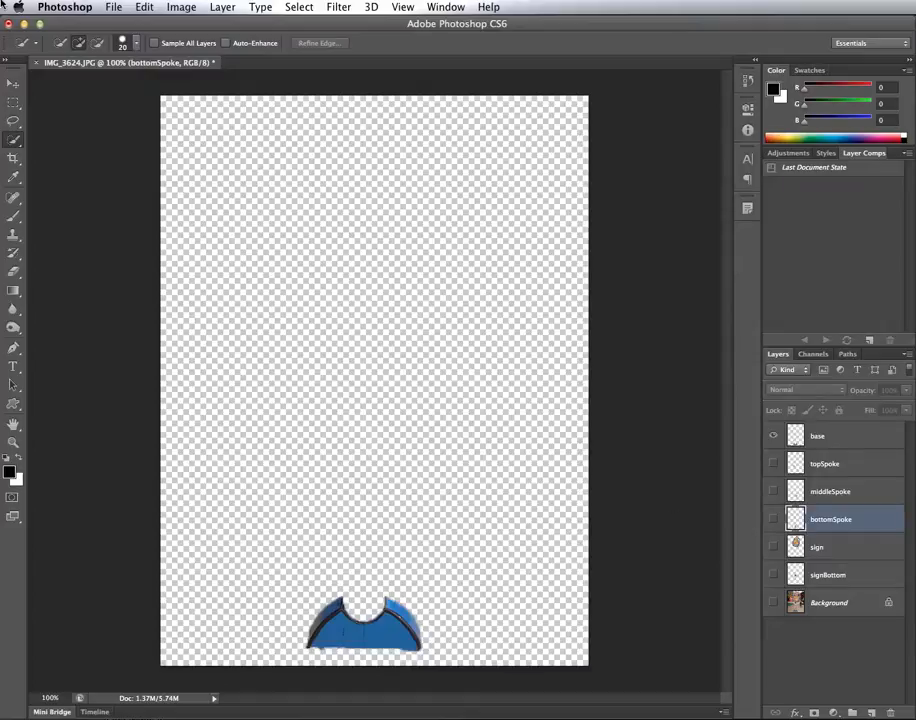
click(13, 161)
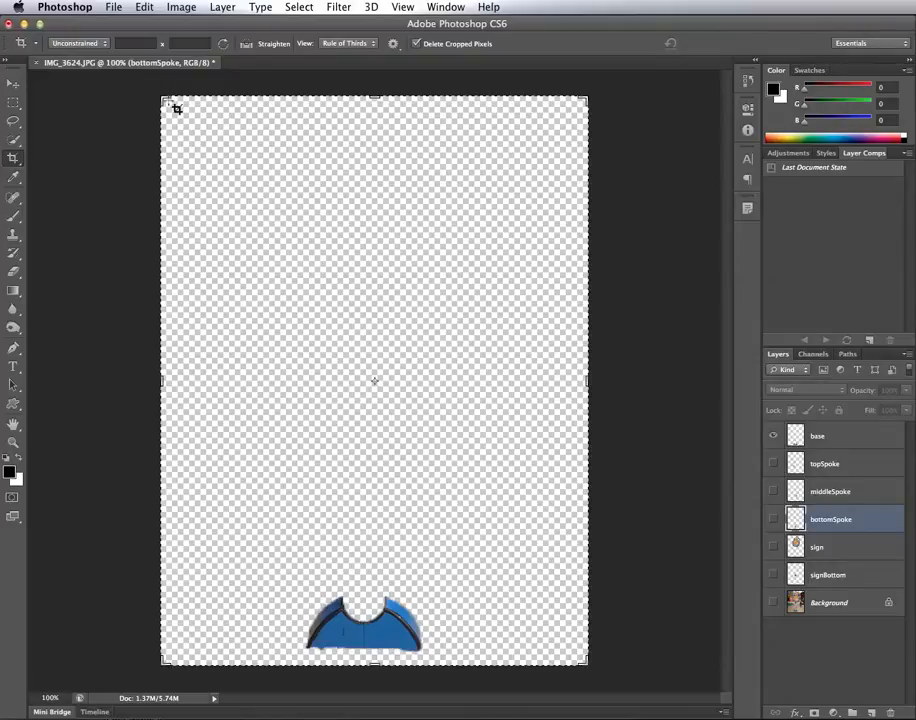
drag(178, 107, 233, 347)
drag(512, 381, 432, 383)
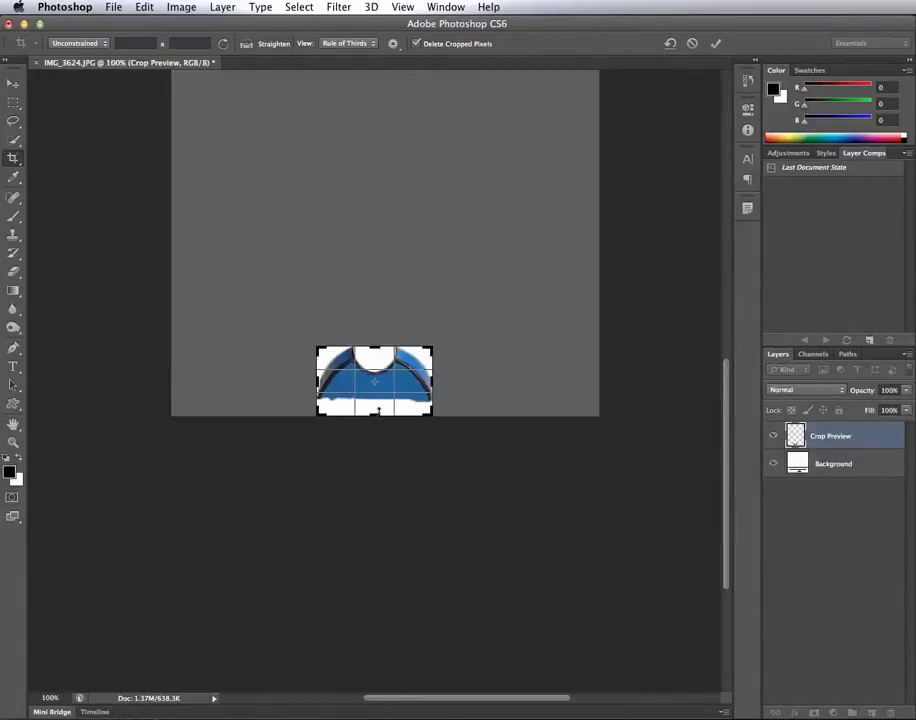
drag(374, 415, 379, 410)
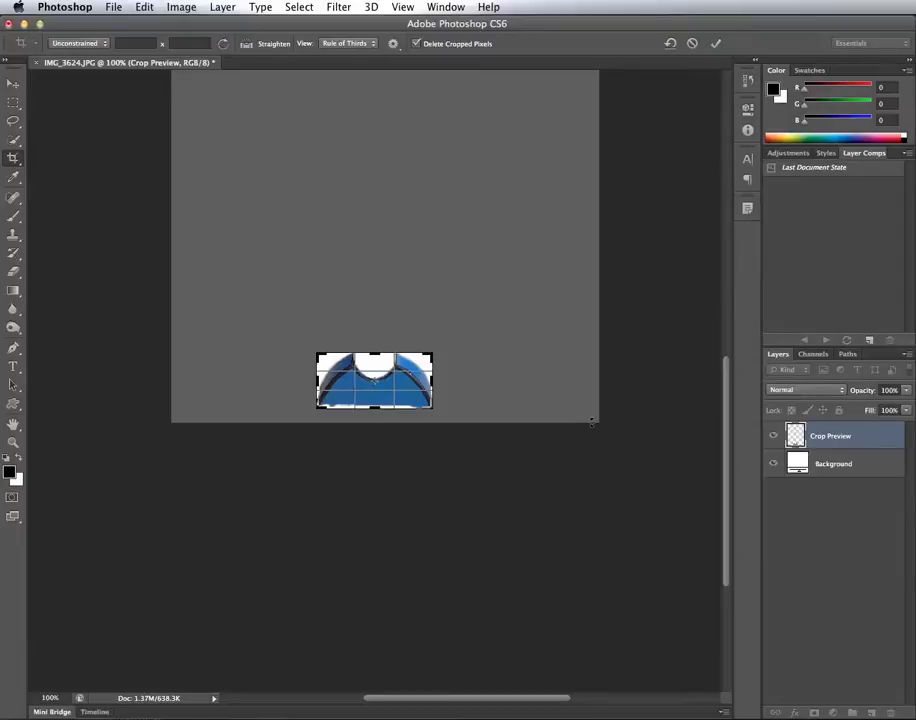
key(Return)
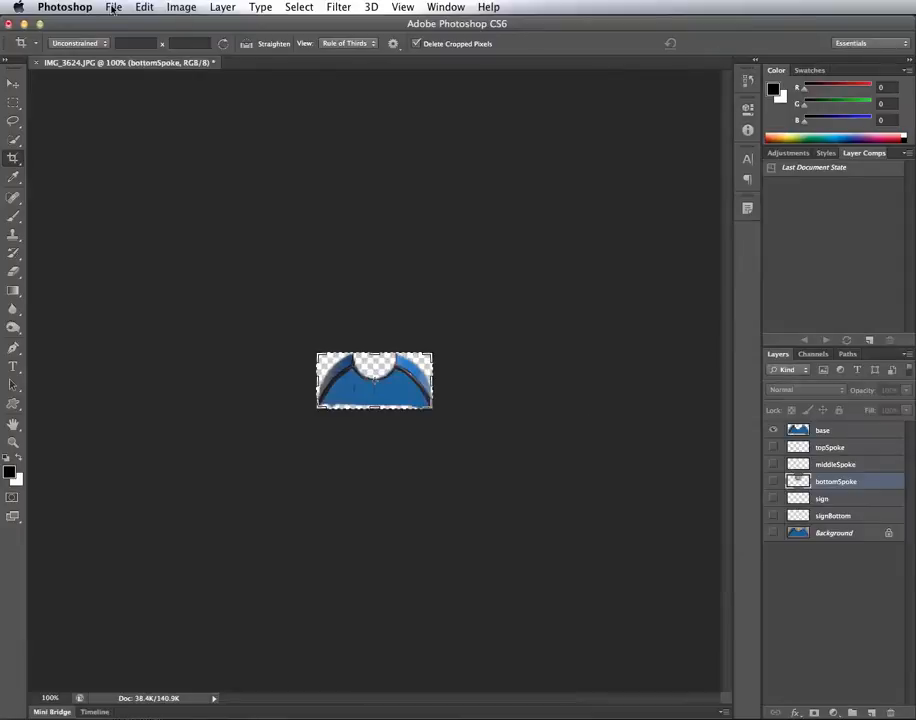
Save the cropped blue foot as base.png in PNG format in the demo folder, without compression or interlacing
click(112, 7)
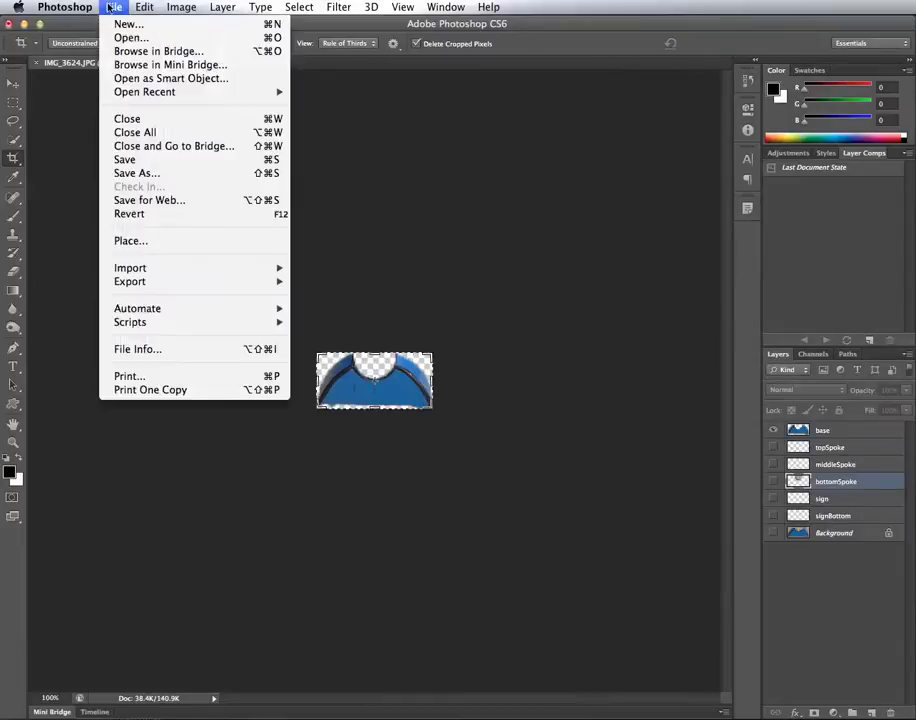
click(148, 162)
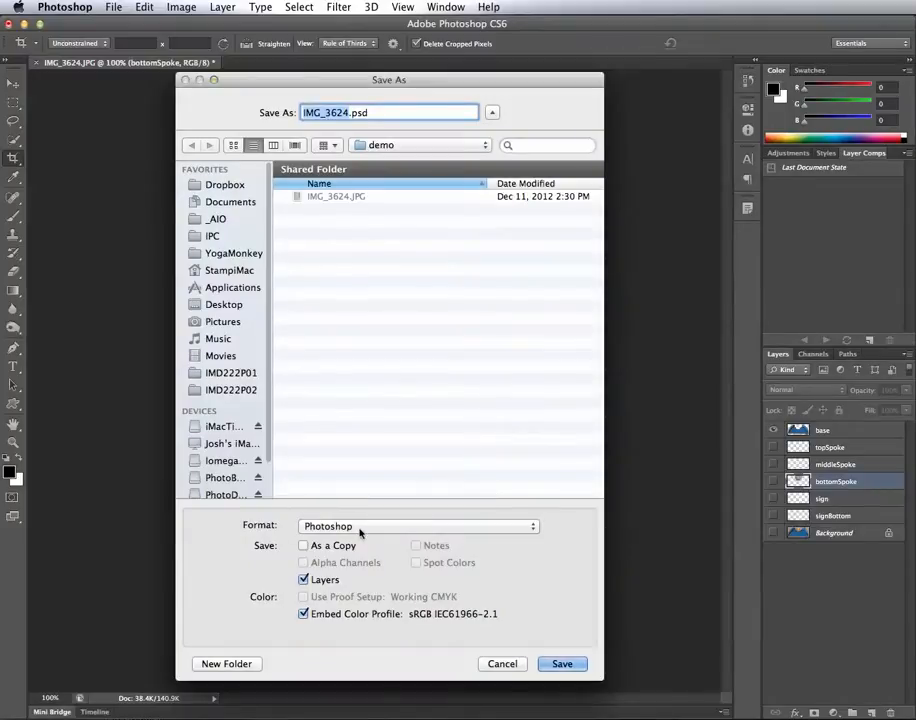
click(368, 526)
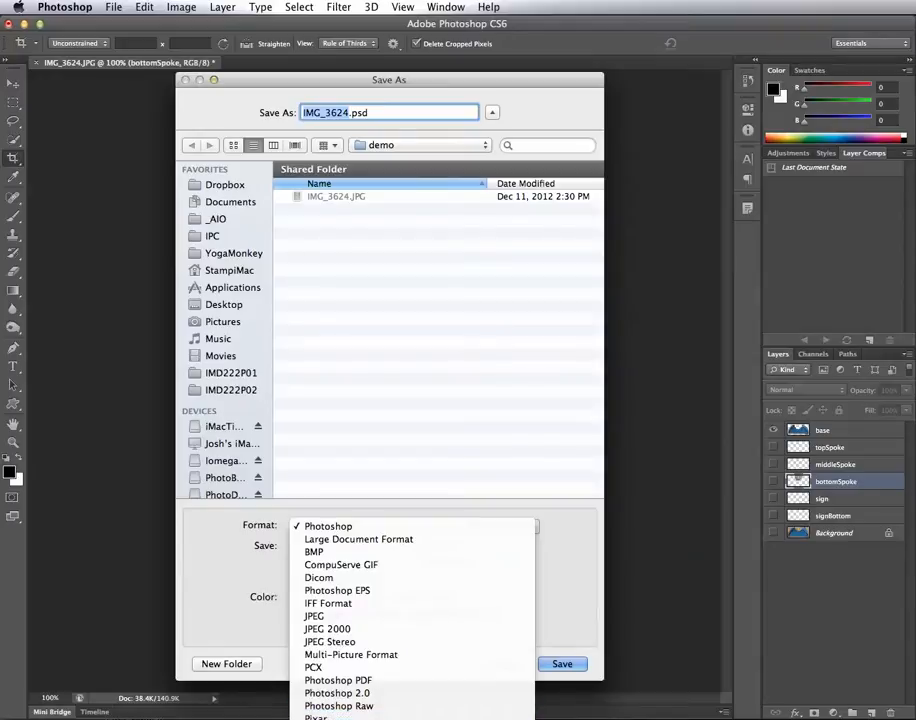
click(335, 719)
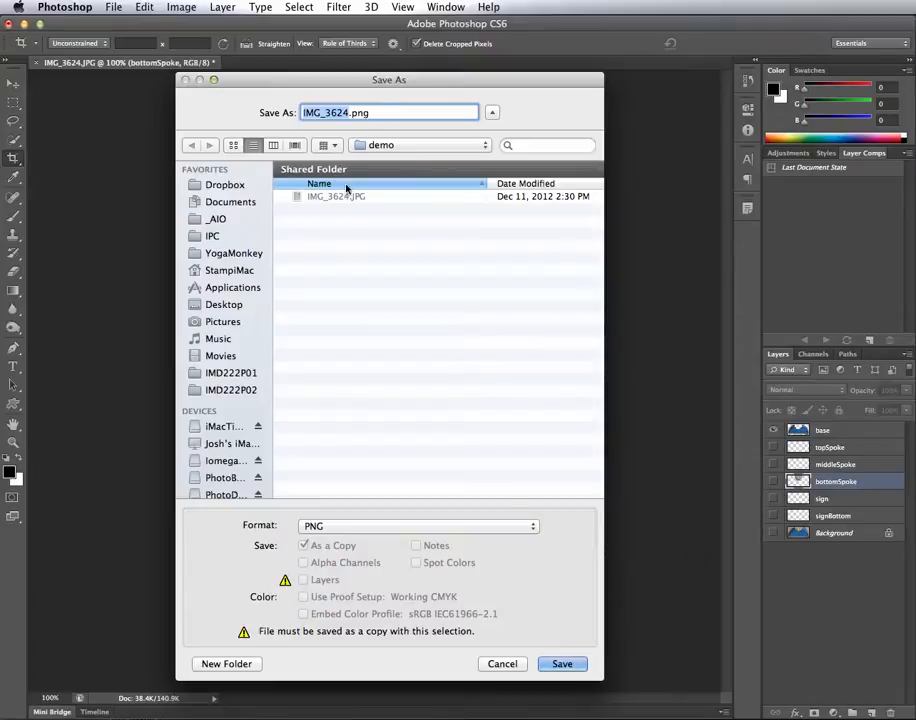
click(348, 113)
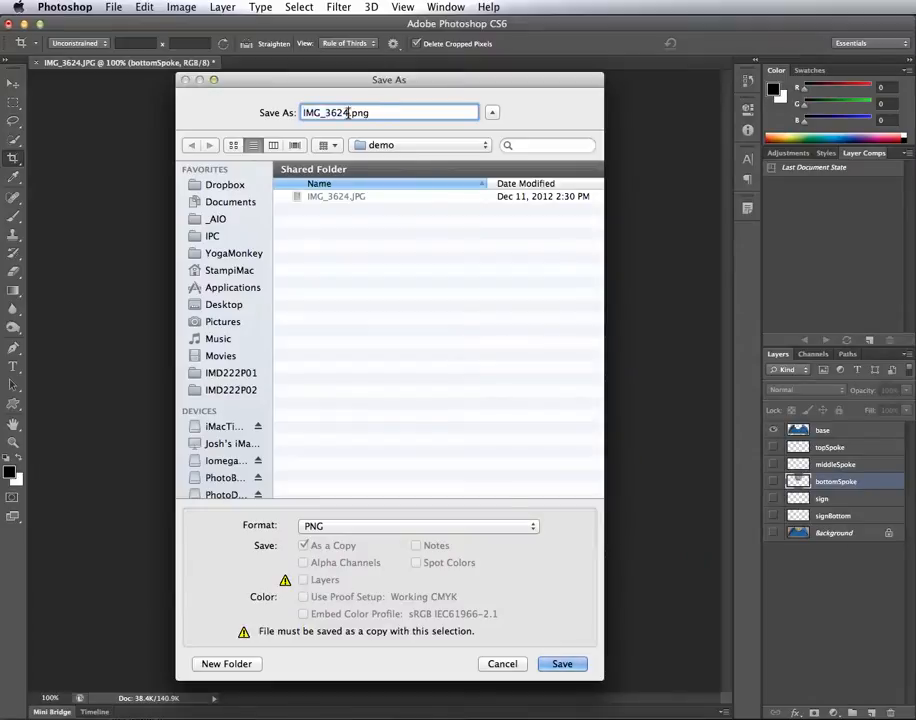
double_click(348, 113)
text(base)
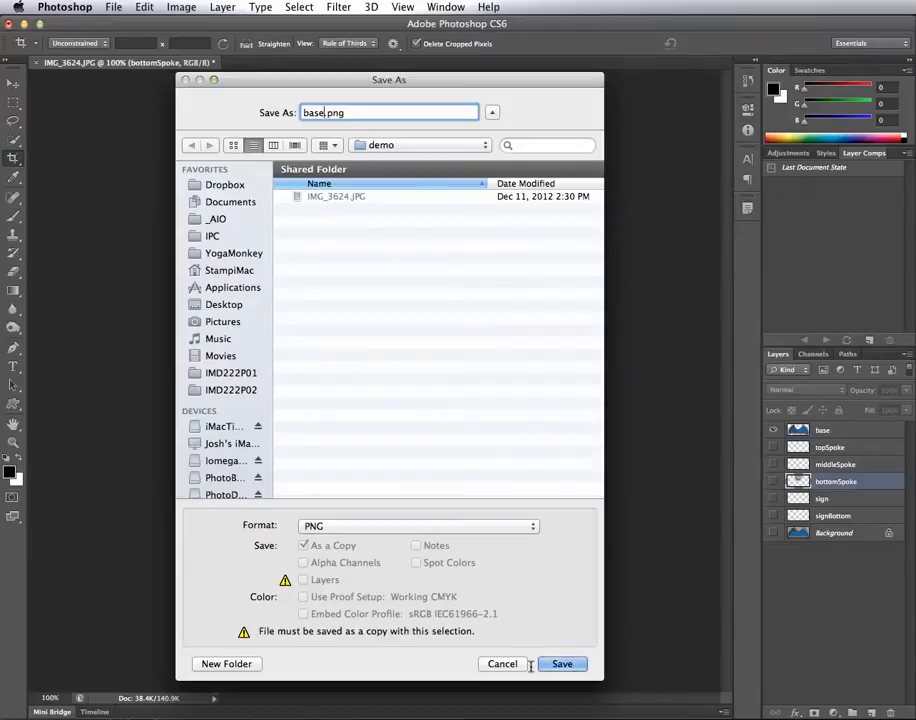
click(574, 664)
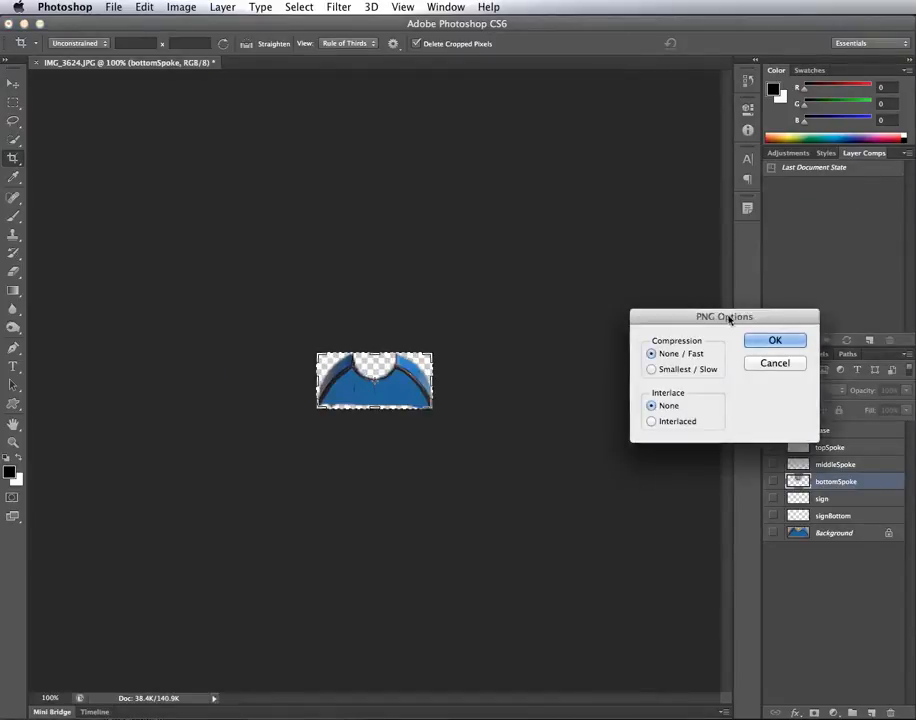
click(555, 338)
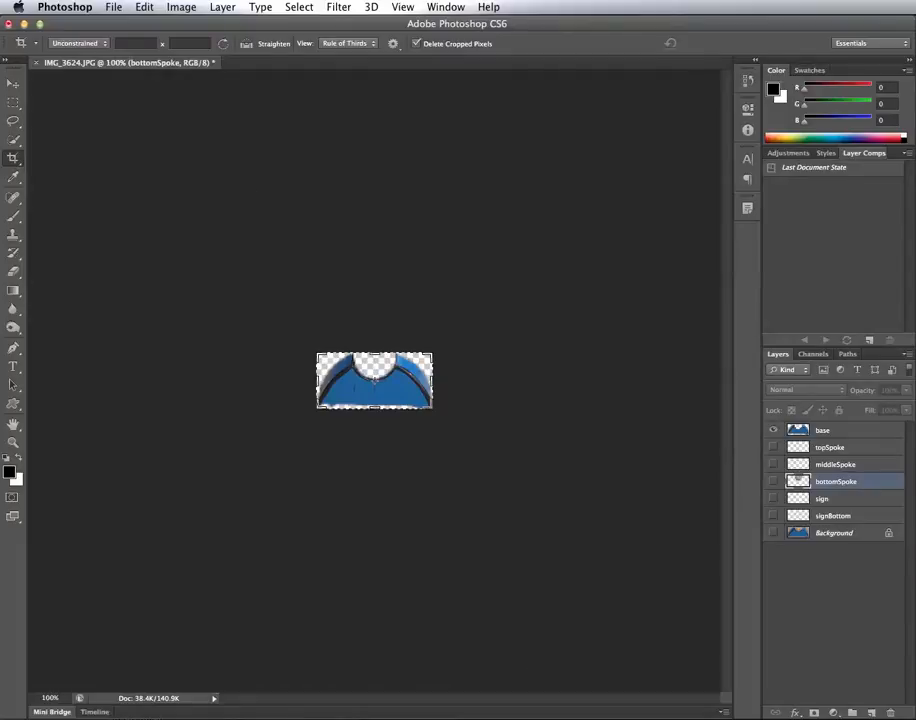
Switch to Finder, preview base.png from the demo folder, and close the preview and folder window
key(super+Tab)
drag(530, 463, 524, 410)
click(445, 464)
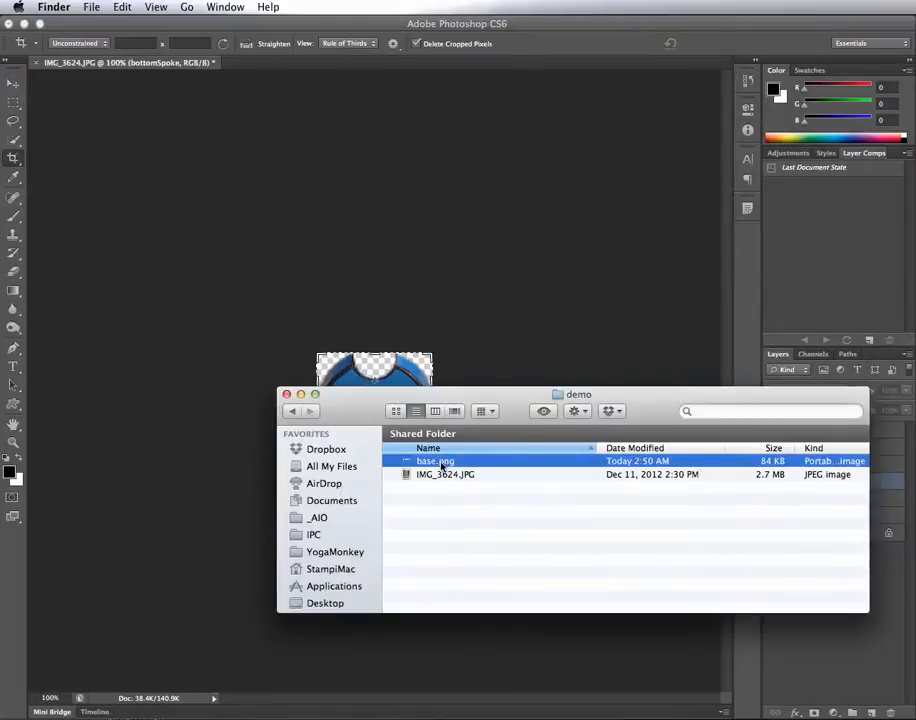
key(space)
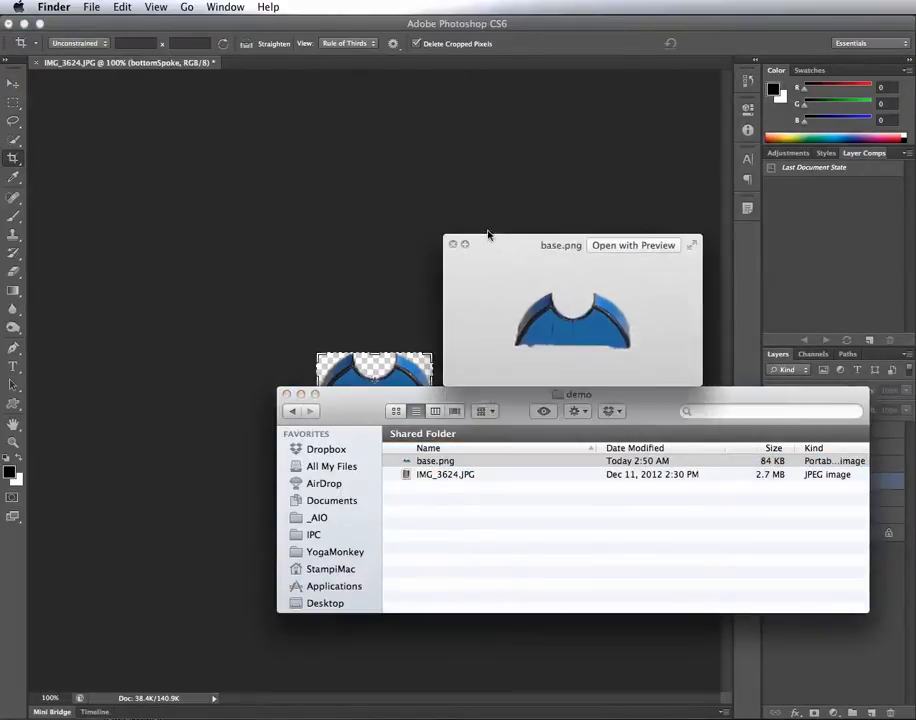
key(space)
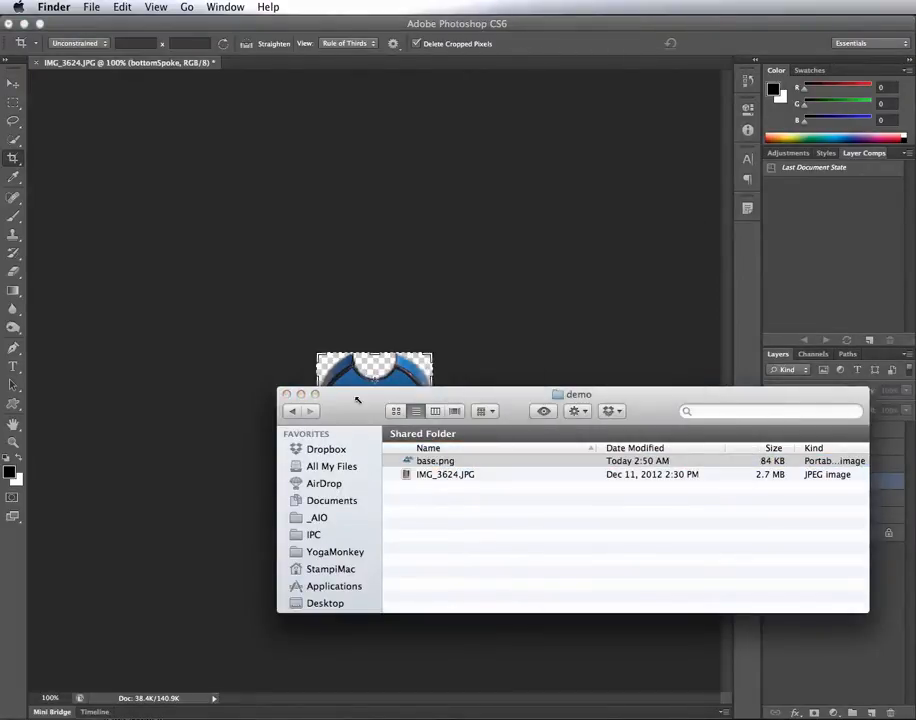
key(super+w)
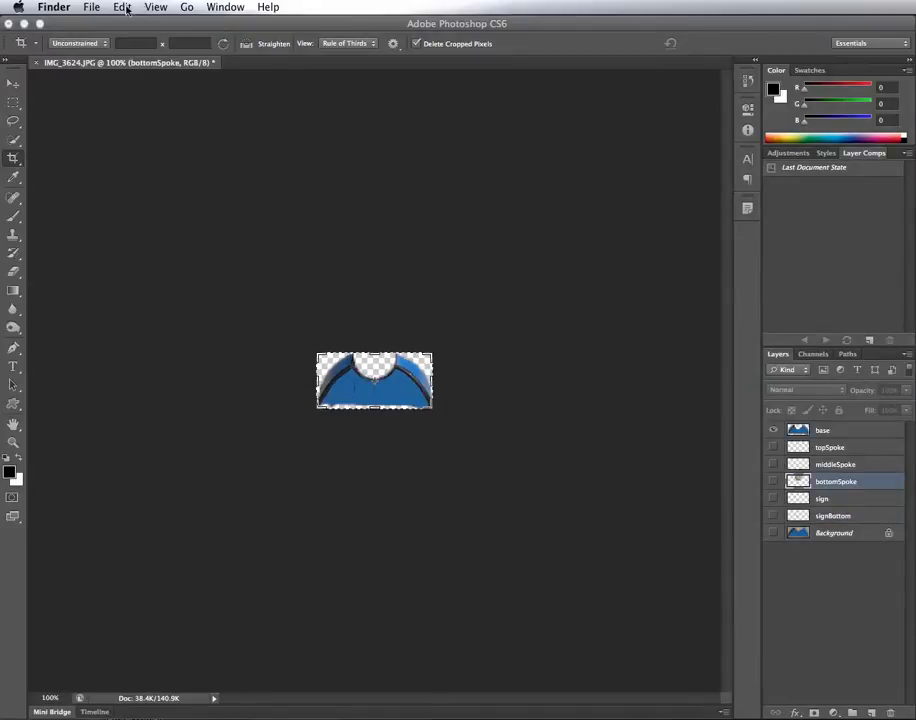
Switch back to Photoshop and undo the crop around the blue foot to restore the full canvas
click(124, 8)
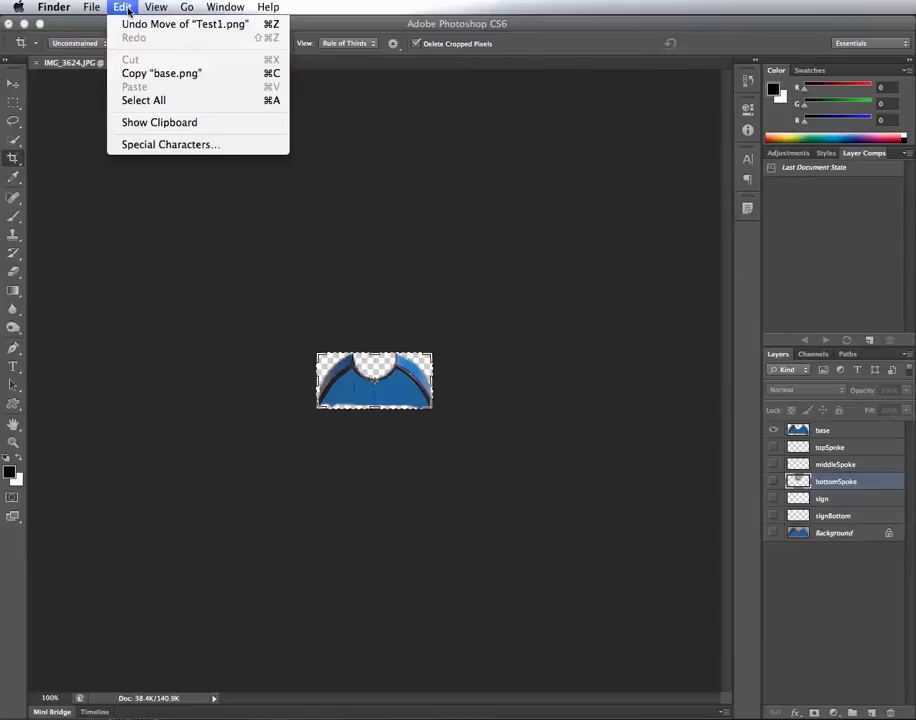
click(128, 24)
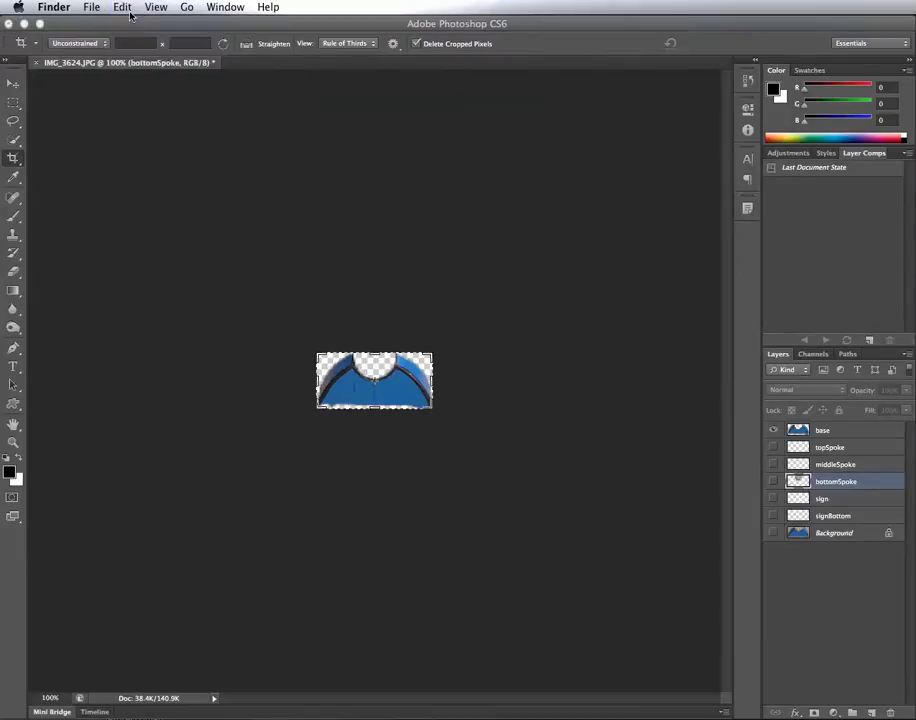
click(296, 286)
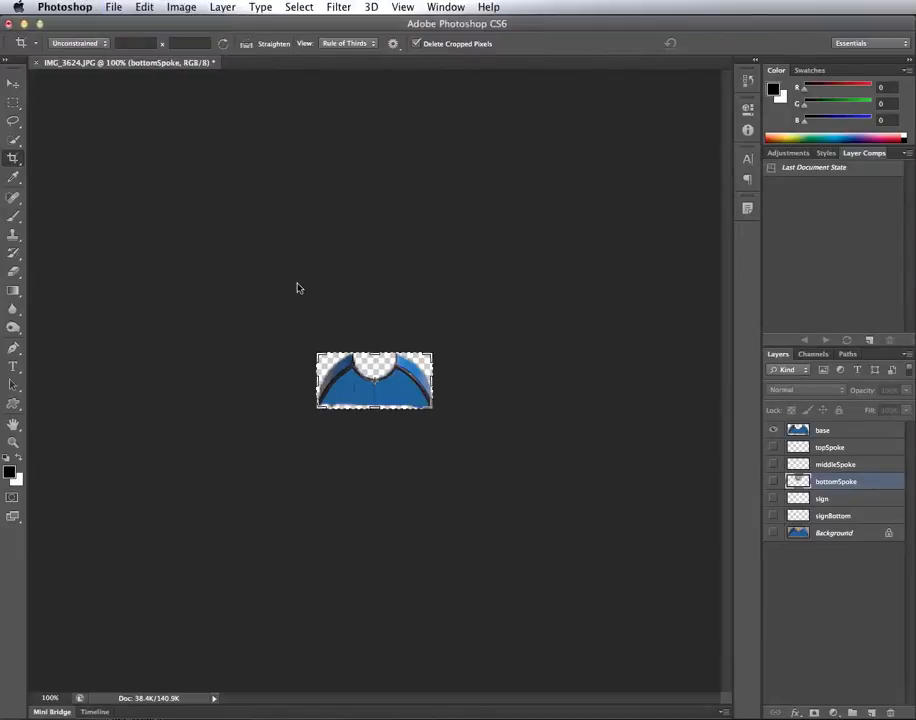
click(150, 9)
click(176, 54)
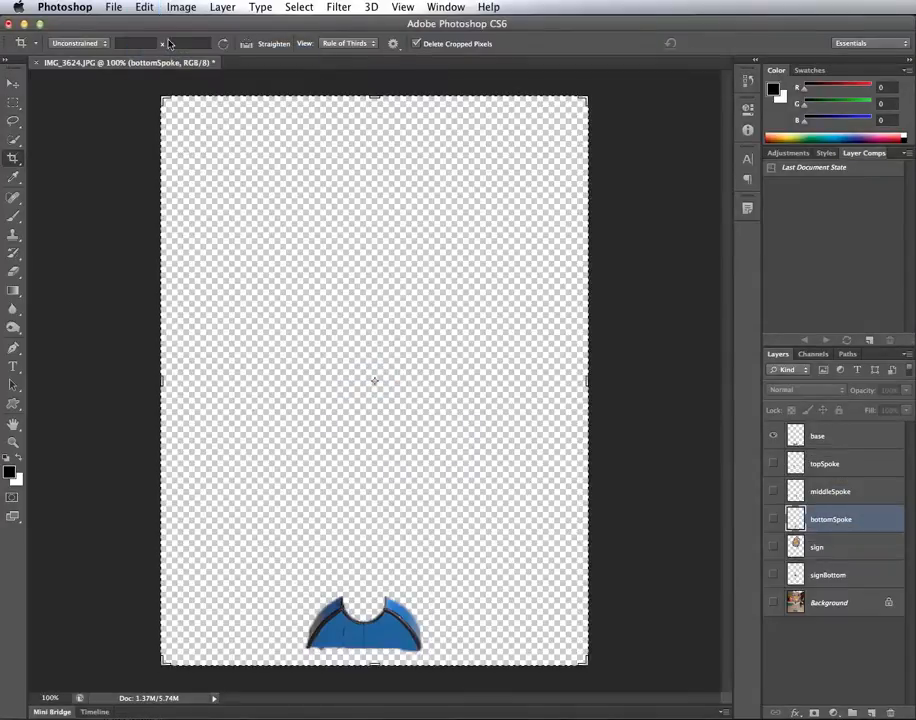
Send the bottomSpoke layer to the back of the stack, directly above Background
click(136, 7)
click(133, 5)
key(super)
key(super+shift+bracketleft)
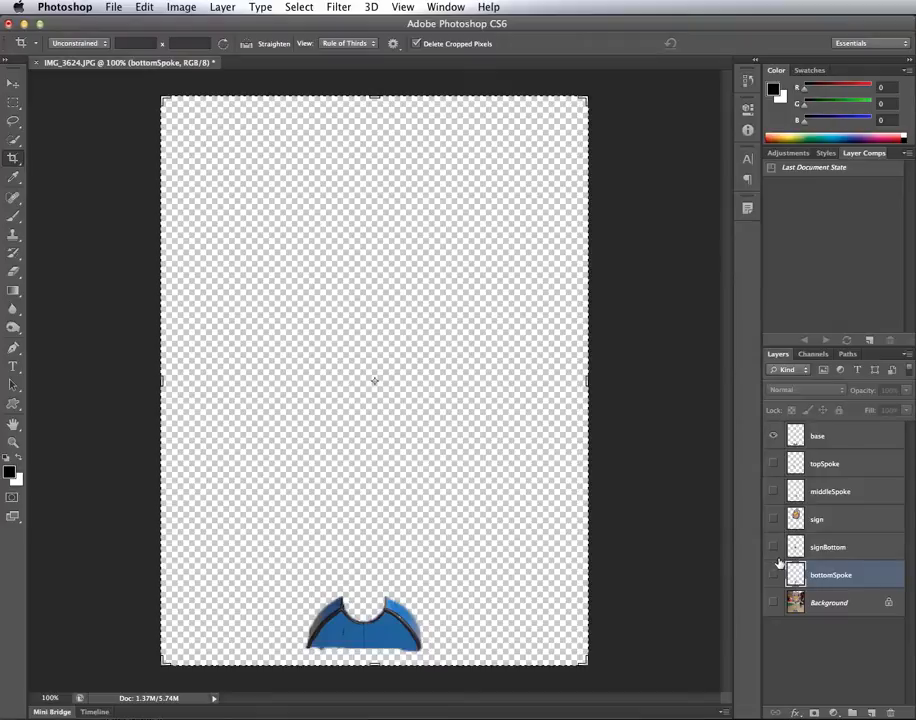
Make signBottom the only visible layer and crop the canvas tightly around the yellow and blue sign bottom
click(773, 548)
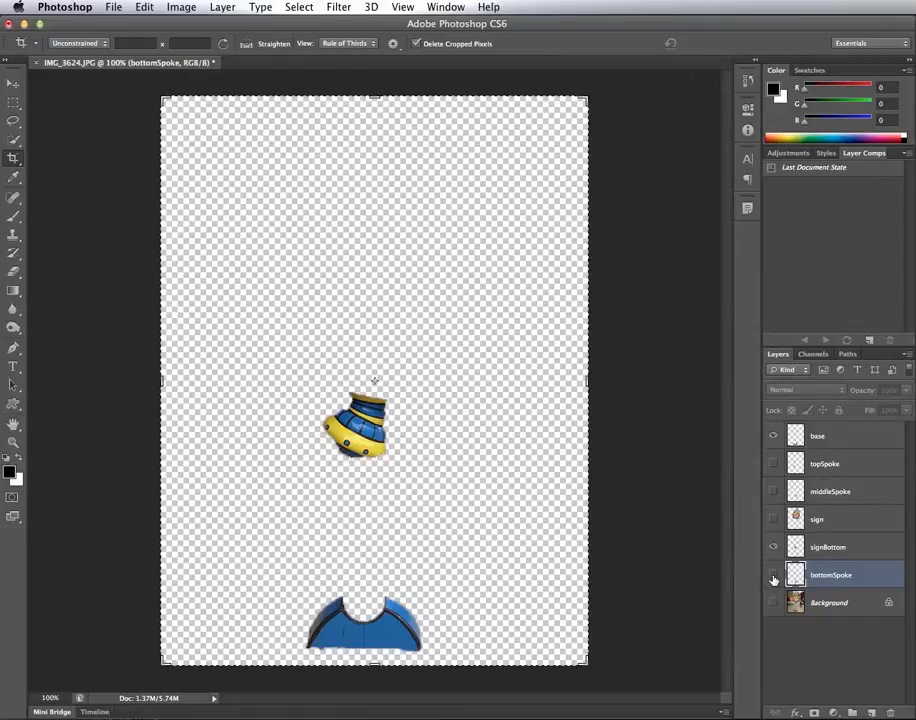
click(773, 576)
click(773, 576)
click(773, 436)
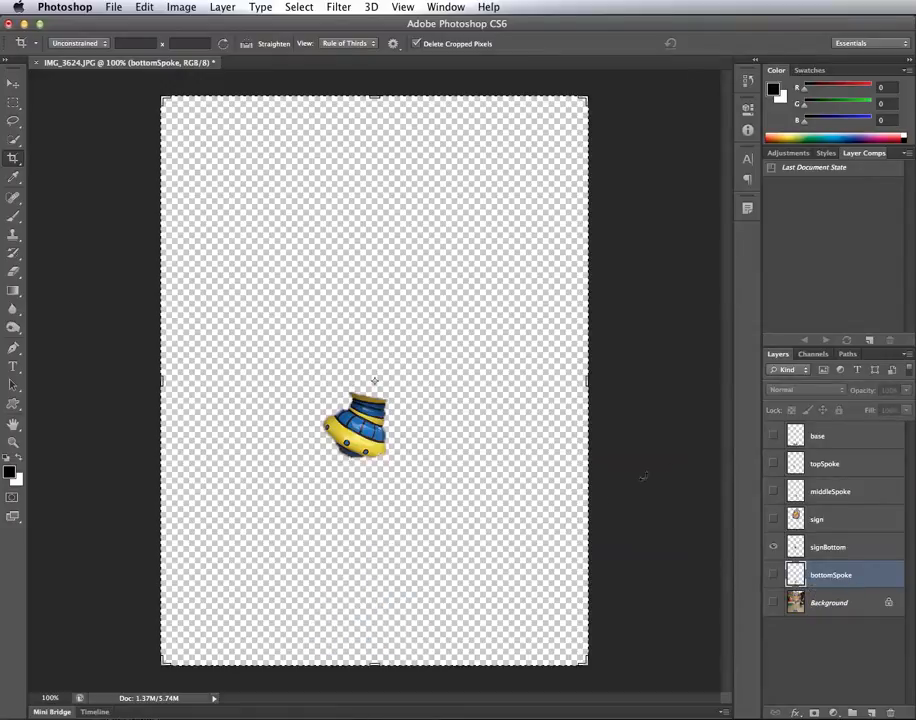
drag(311, 375, 410, 470)
drag(329, 337, 336, 343)
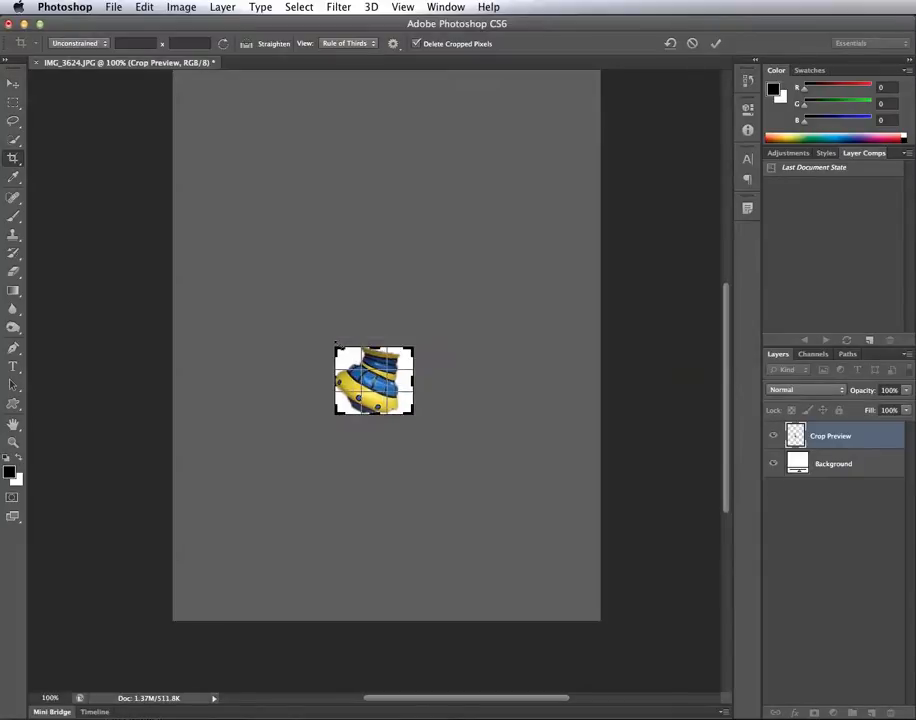
key(Return)
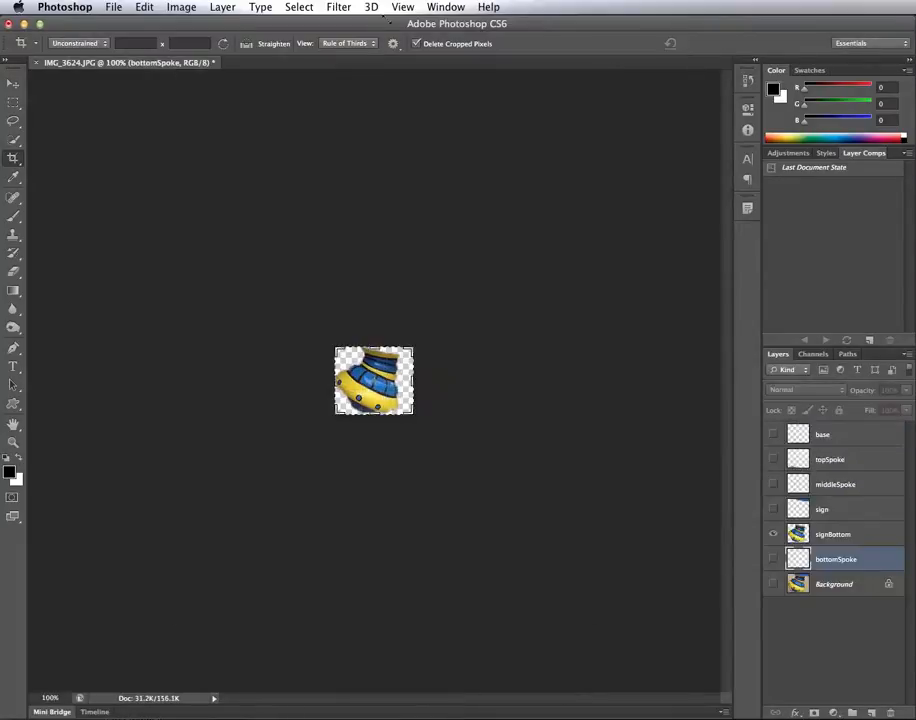
Save the cropped part as signBottom.png in PNG format in the demo folder, without compression or interlacing
click(116, 8)
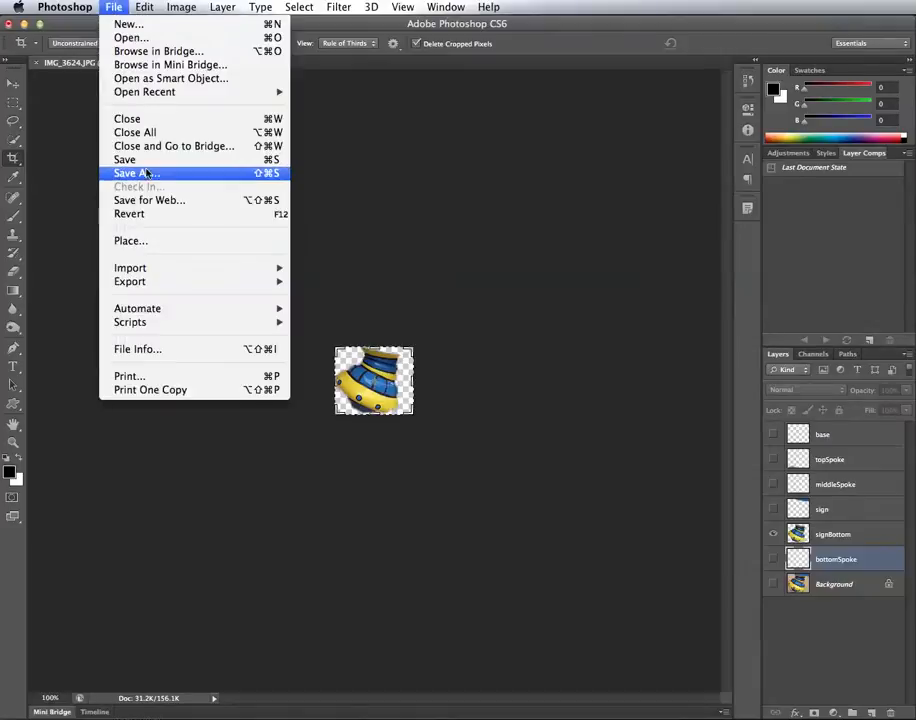
click(153, 174)
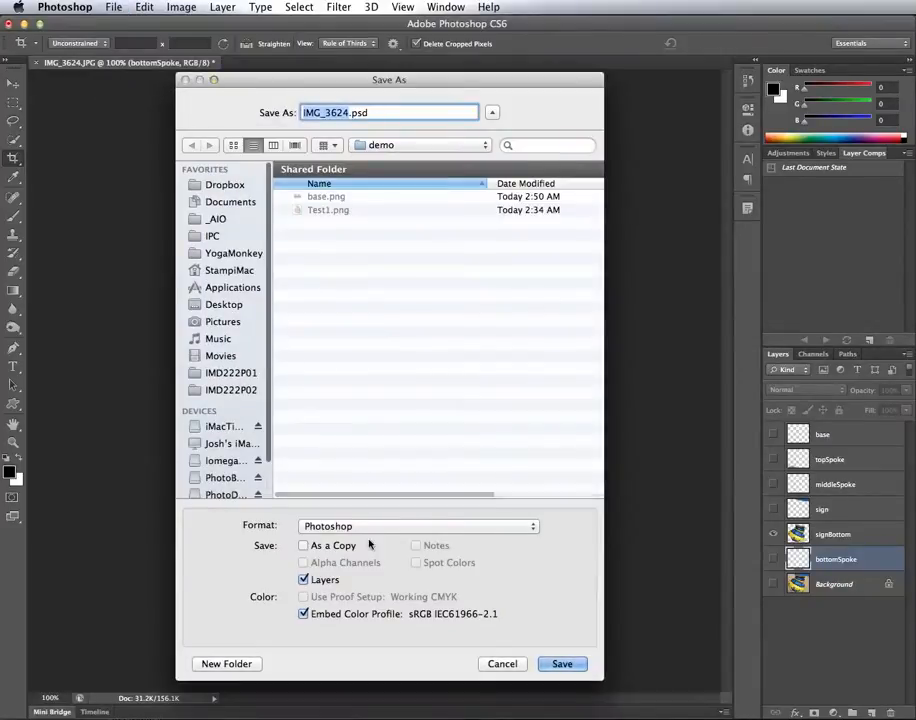
click(420, 526)
click(330, 706)
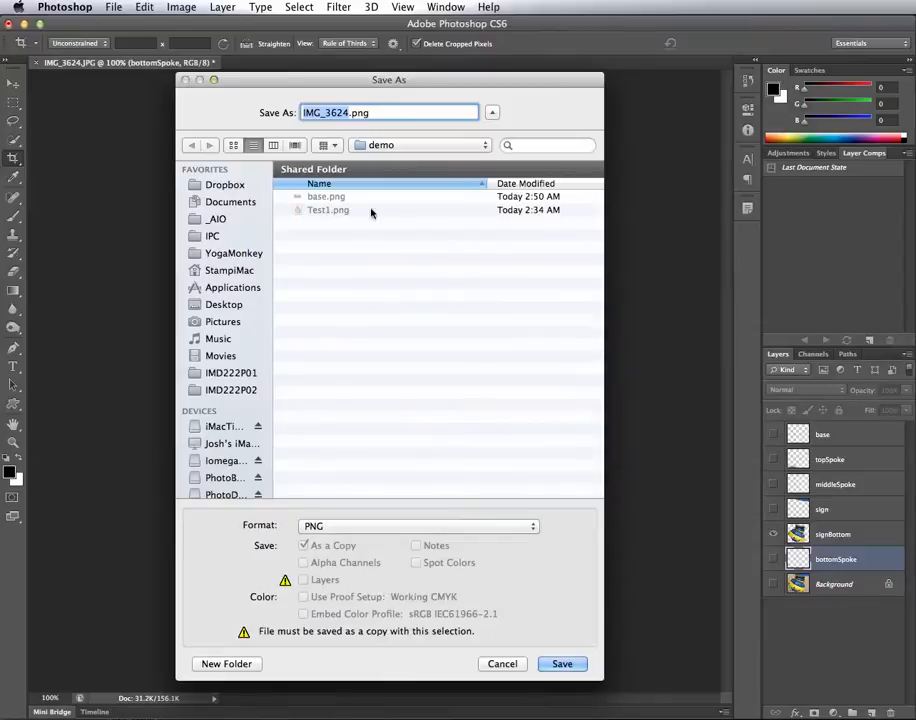
text(bot)
key(BackSpace)
key(BackSpace)
key(BackSpace)
text(signBottom)
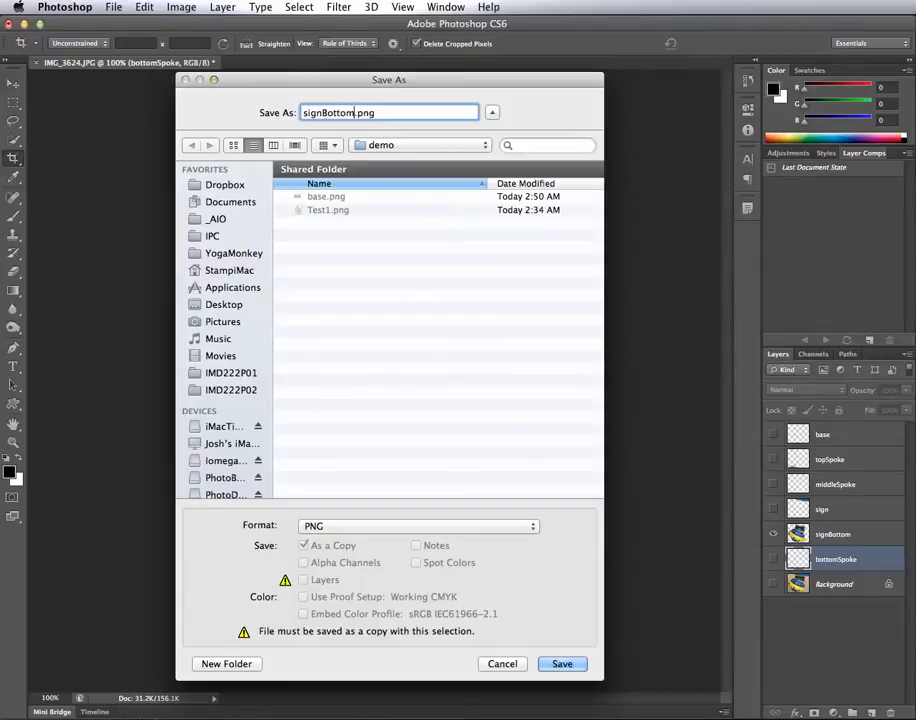
click(568, 665)
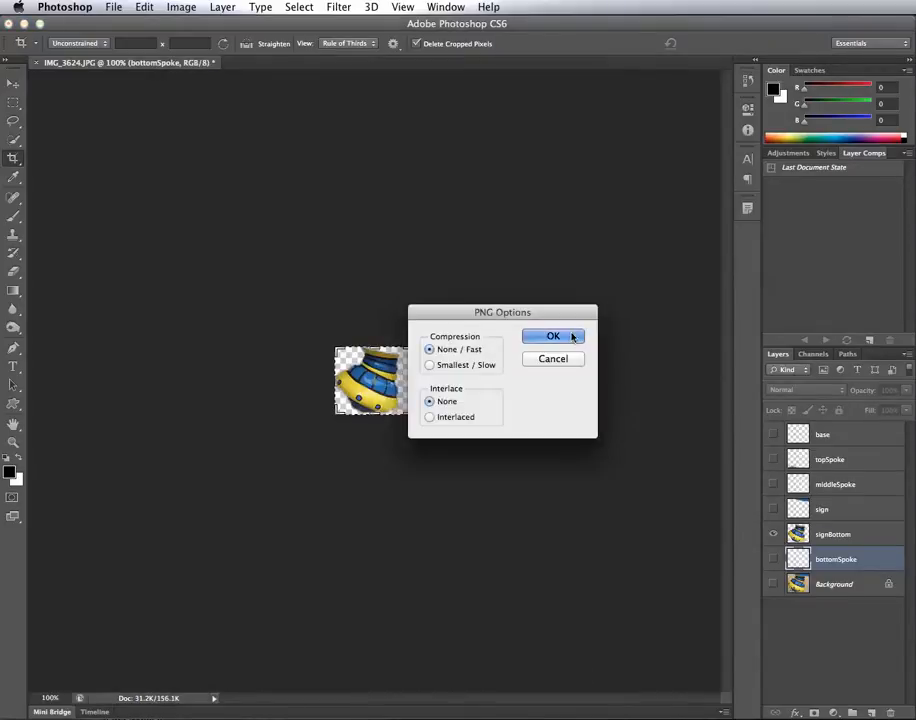
click(574, 335)
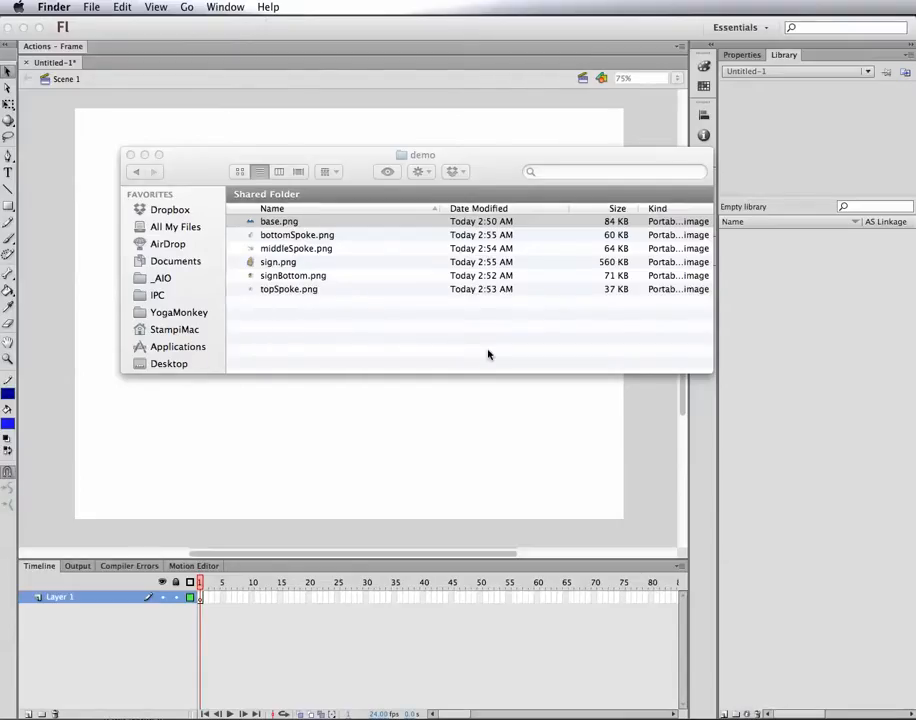
Move the Finder window aside, switch to Flash and set the stage width to 1024 px
scroll(337, 225, right, 1)
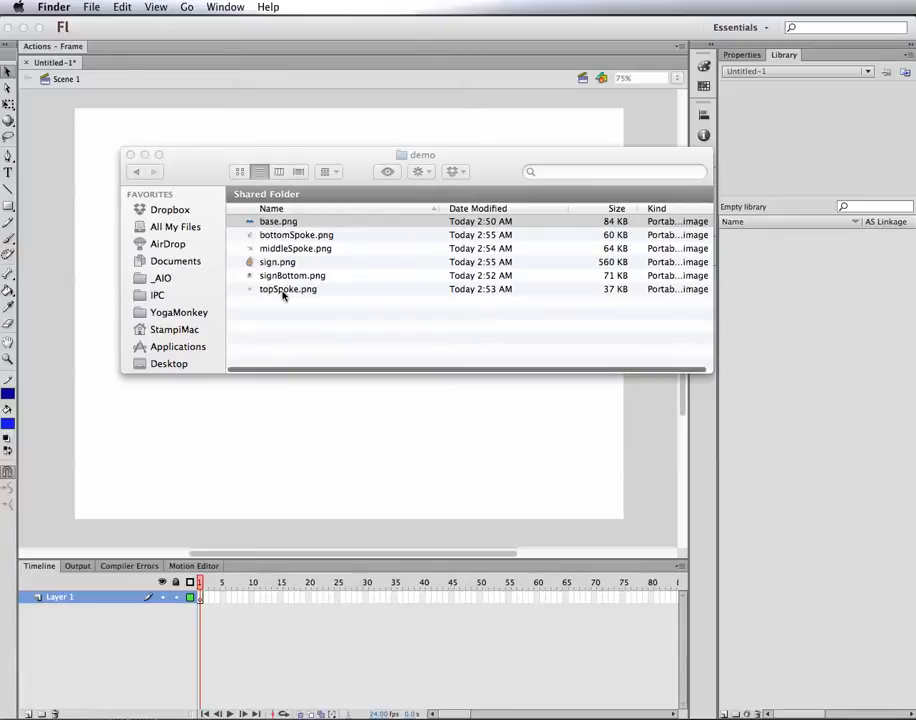
drag(298, 153, 305, 277)
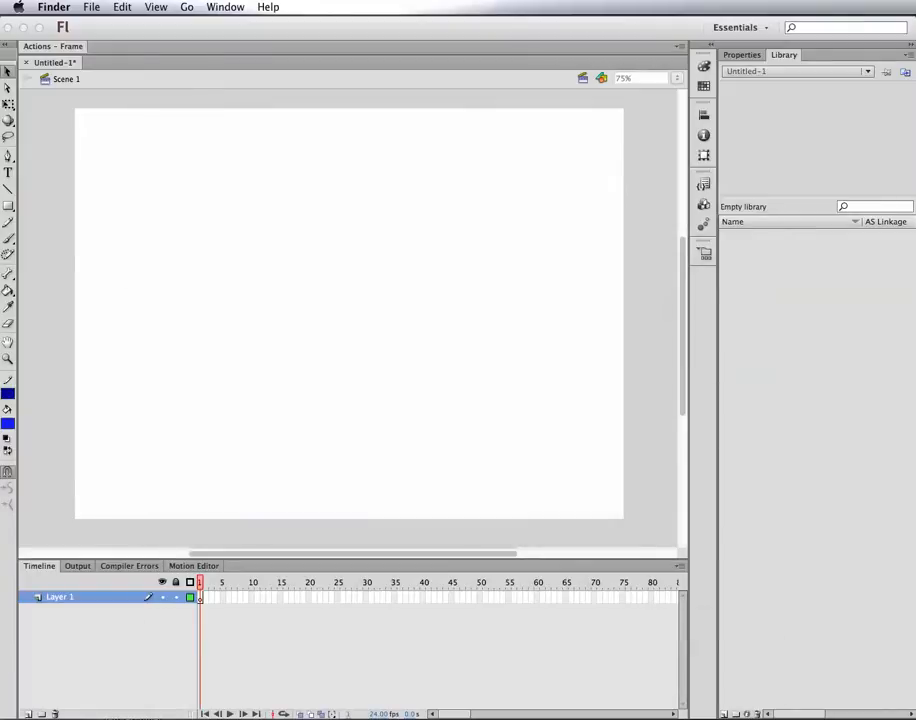
click(255, 83)
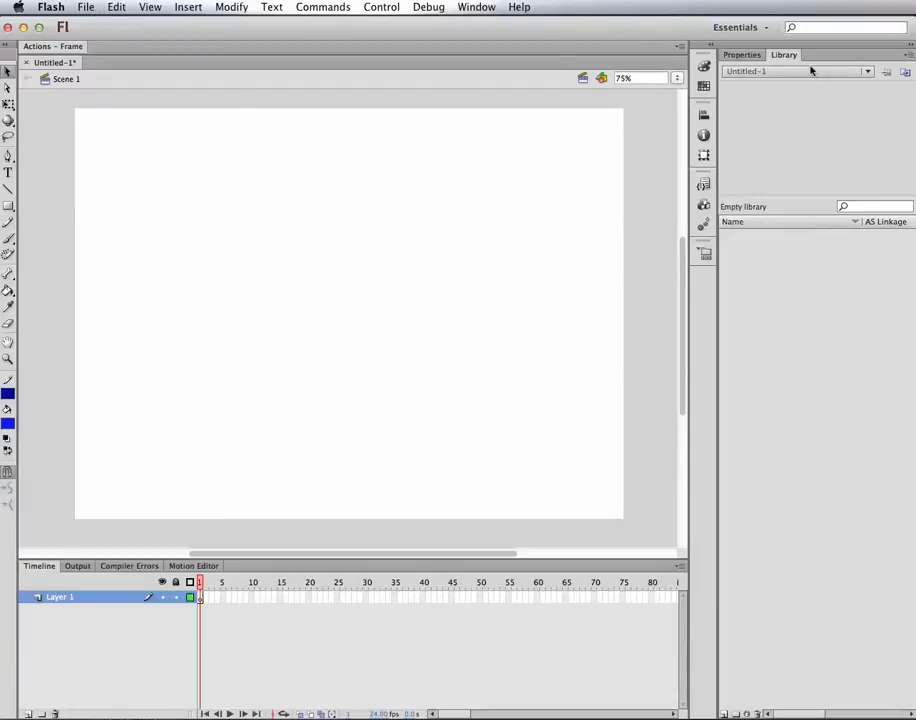
click(743, 54)
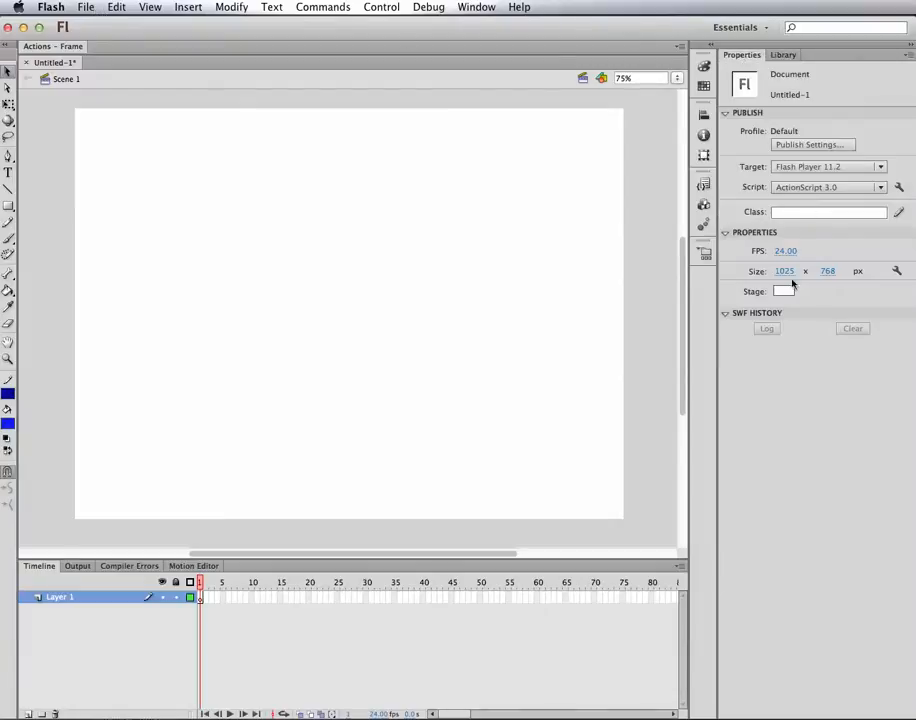
click(787, 276)
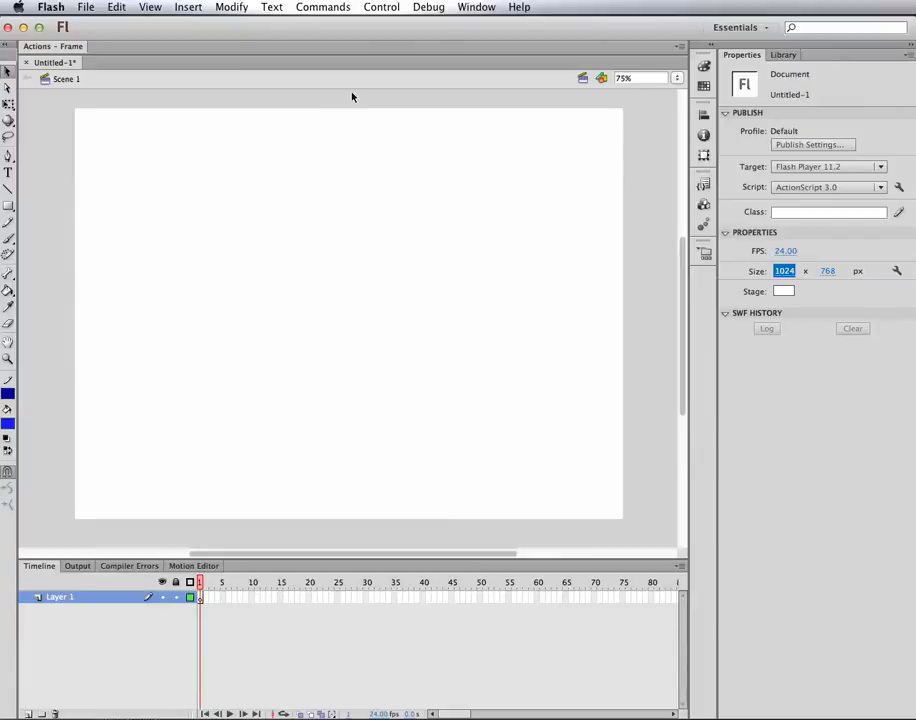
Import base.png, bottomSpoke.png, middleSpoke.png, sign.png, signBottom.png and topSpoke.png from the demo folder into the library
click(87, 8)
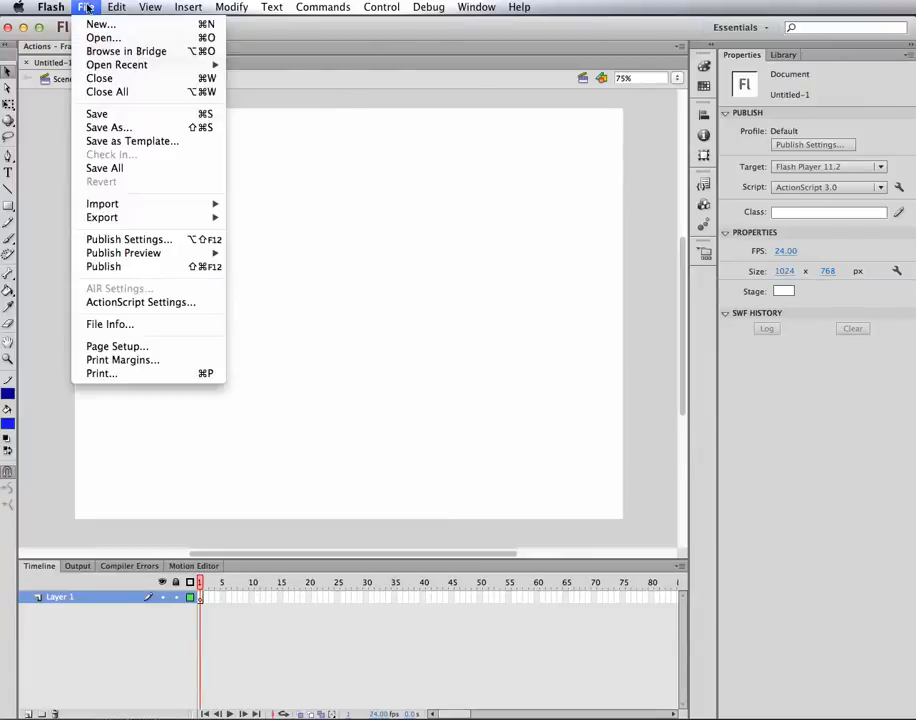
mouse_move(140, 204)
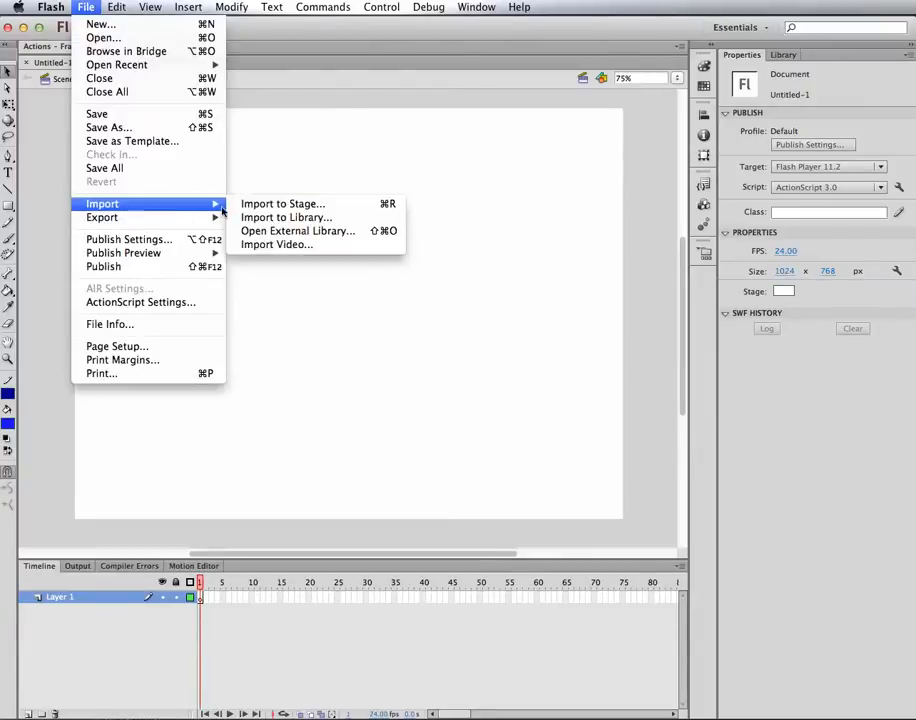
click(277, 218)
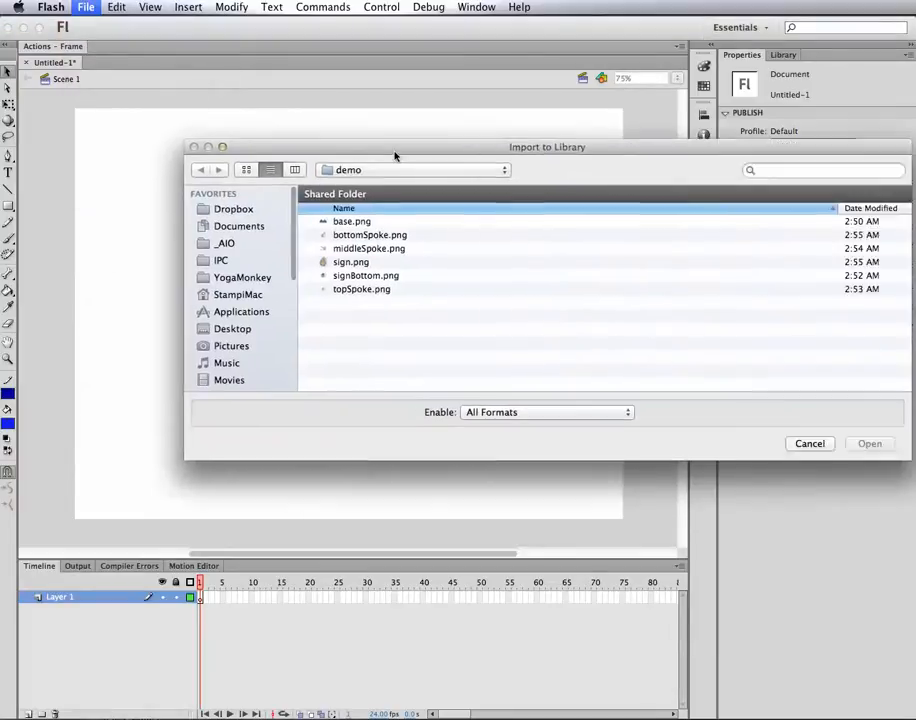
drag(395, 156, 313, 139)
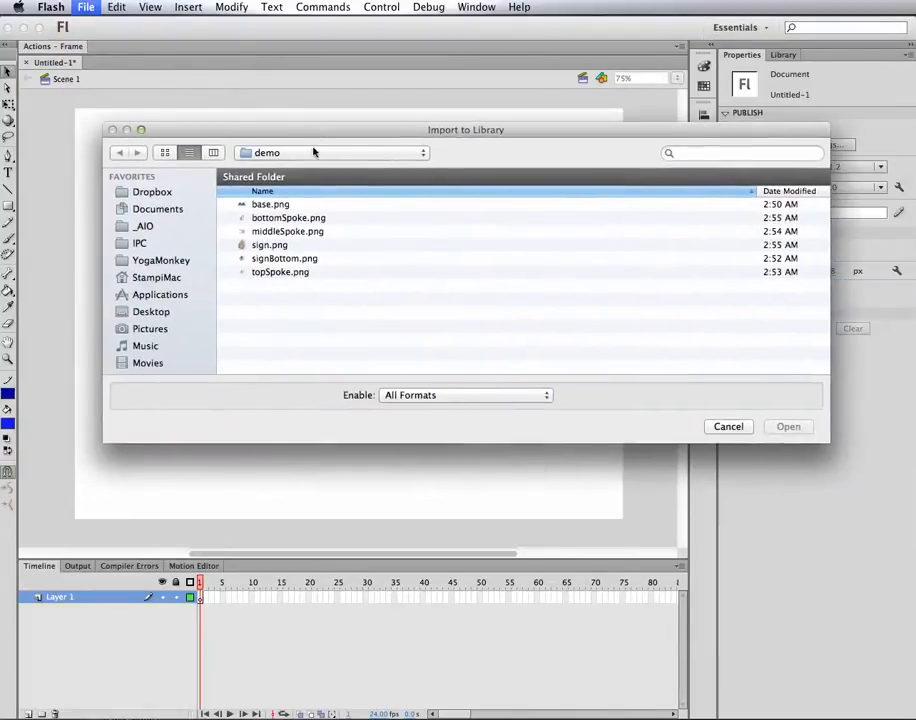
click(265, 205)
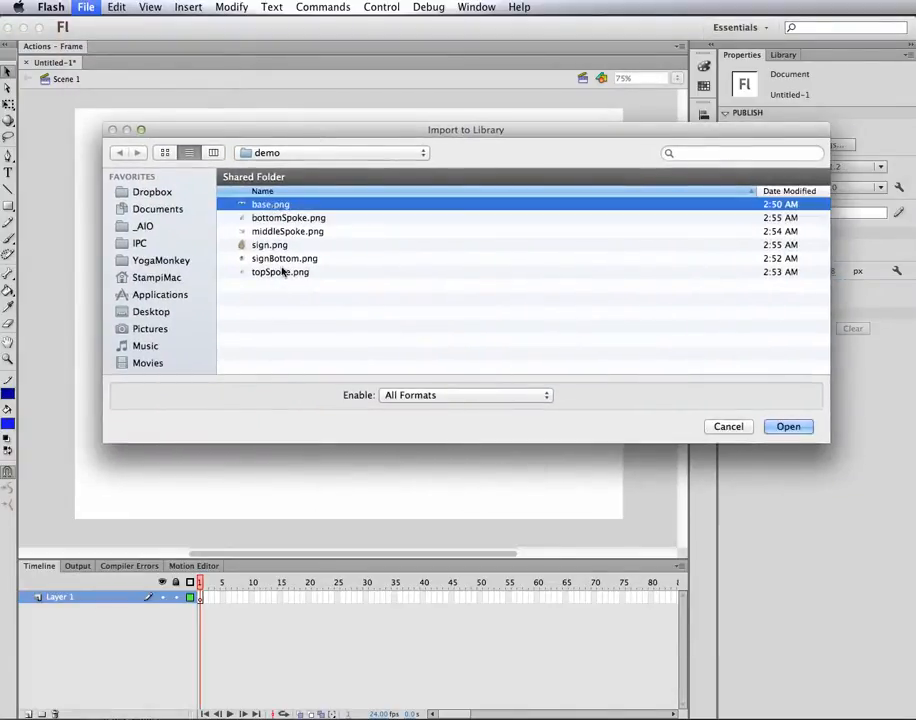
shift+click(284, 272)
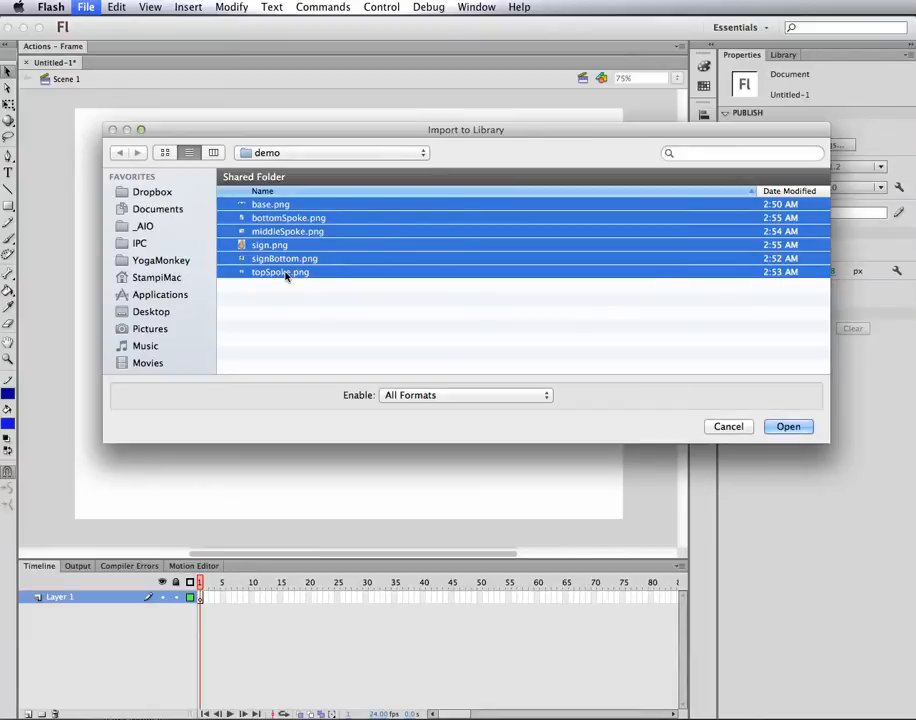
click(280, 342)
click(268, 204)
shift+click(273, 272)
click(789, 428)
Examine the previews of the imported sign part bitmaps in the library one by one
click(788, 56)
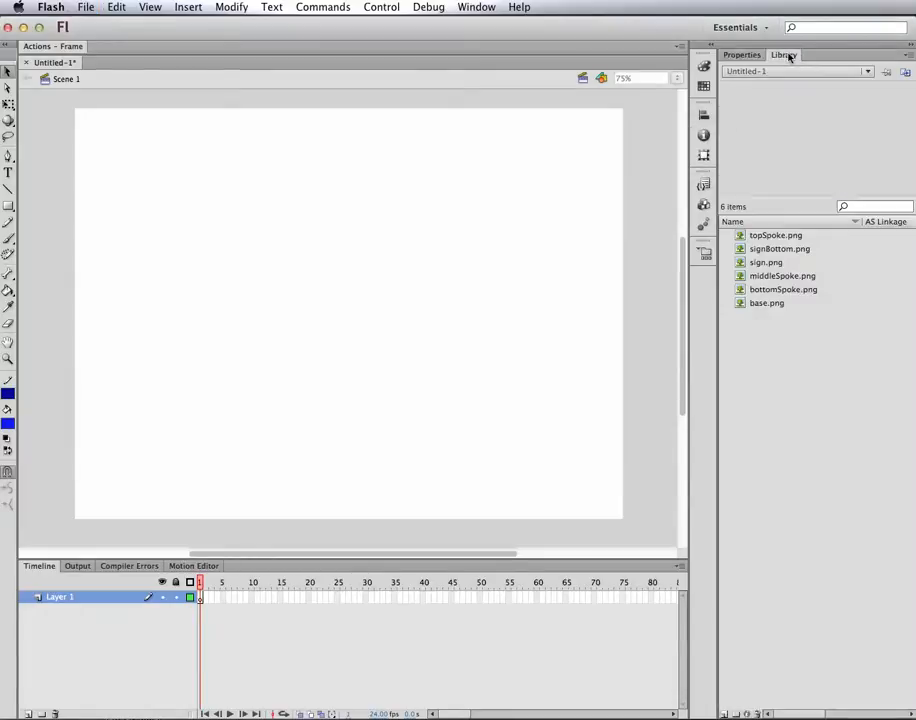
click(774, 239)
click(777, 250)
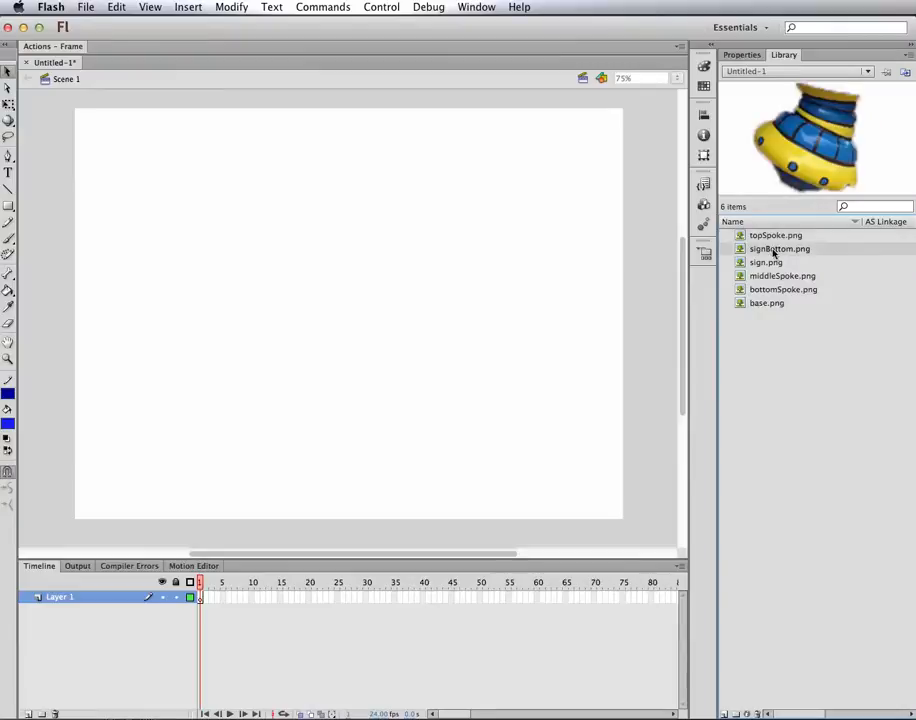
click(771, 264)
click(771, 277)
click(771, 290)
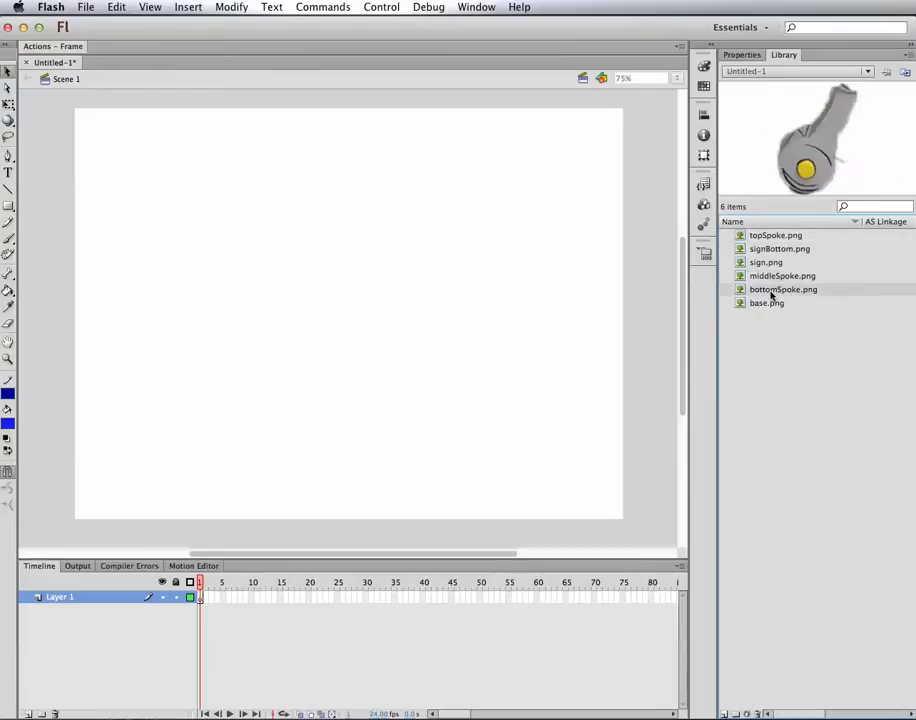
click(772, 305)
click(779, 290)
click(779, 276)
click(778, 262)
click(782, 248)
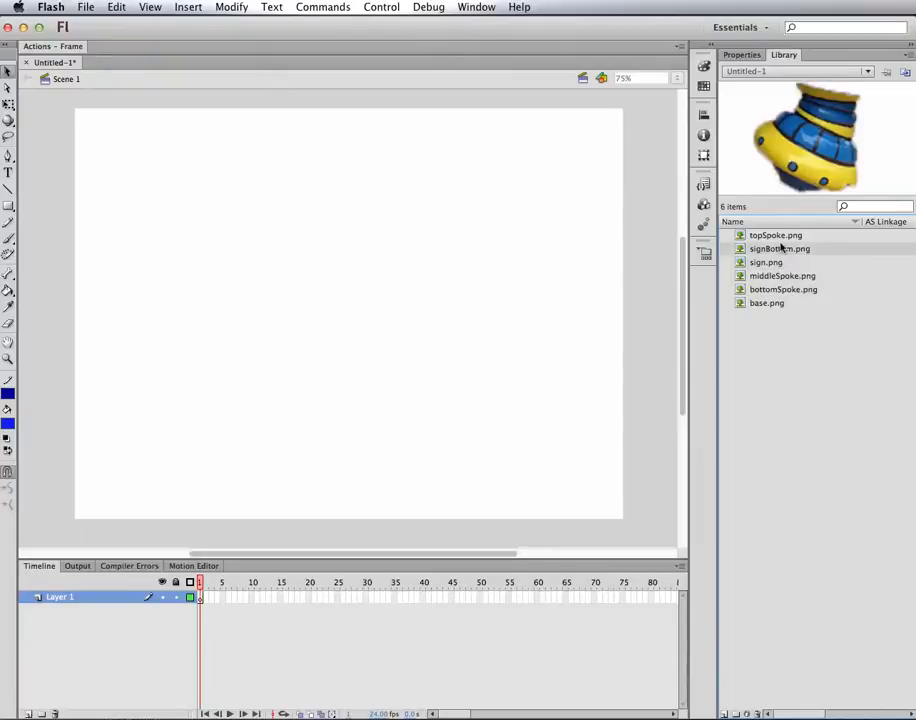
click(760, 236)
click(751, 249)
click(750, 263)
click(769, 304)
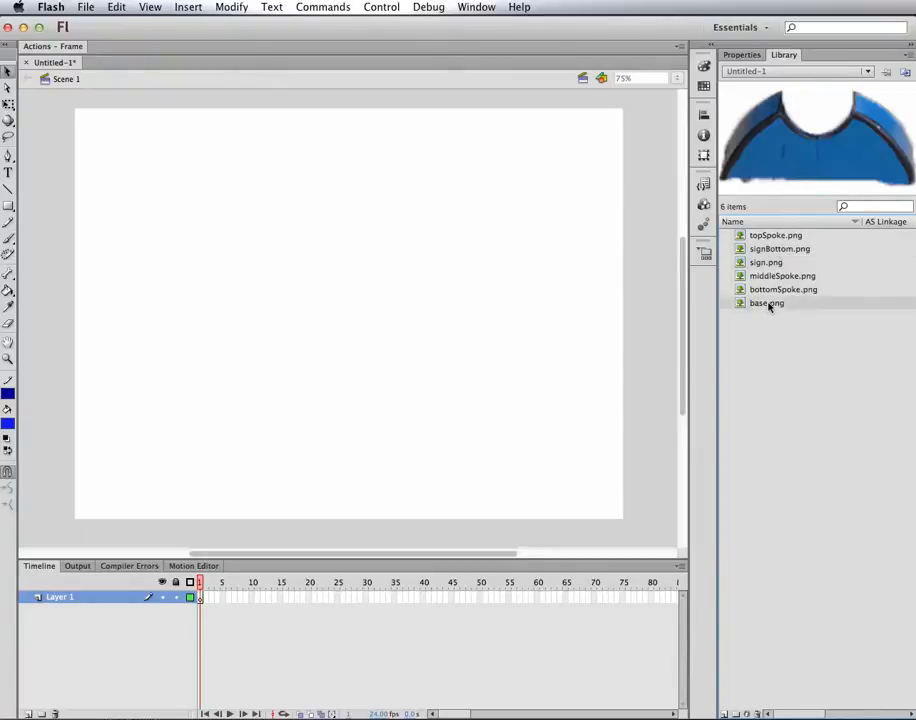
click(774, 290)
click(776, 276)
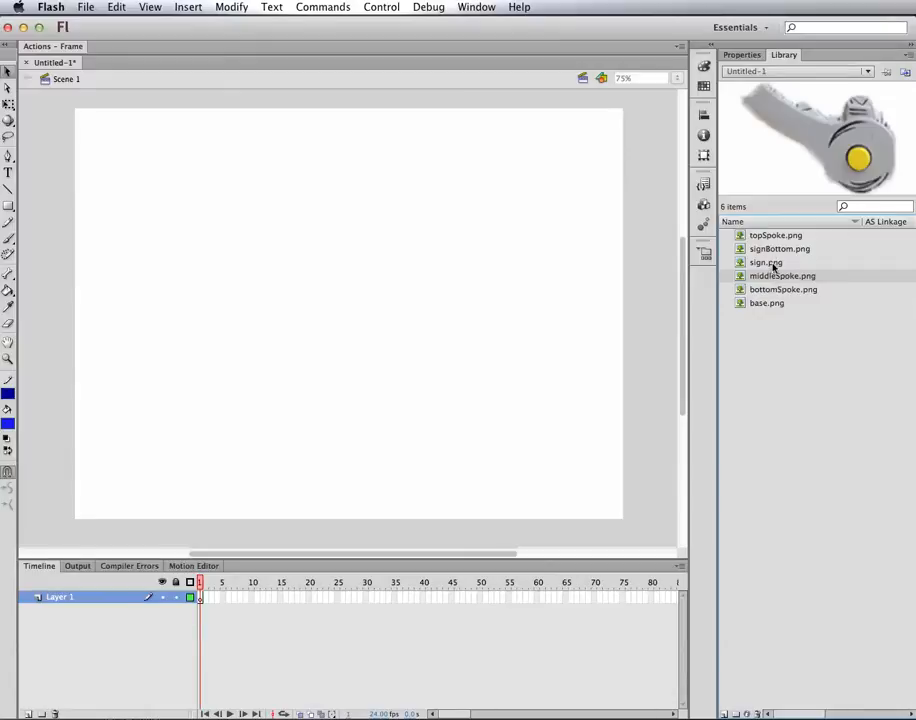
Place an instance of sign.png from the library in the upper middle of the stage
click(773, 264)
drag(773, 266, 356, 250)
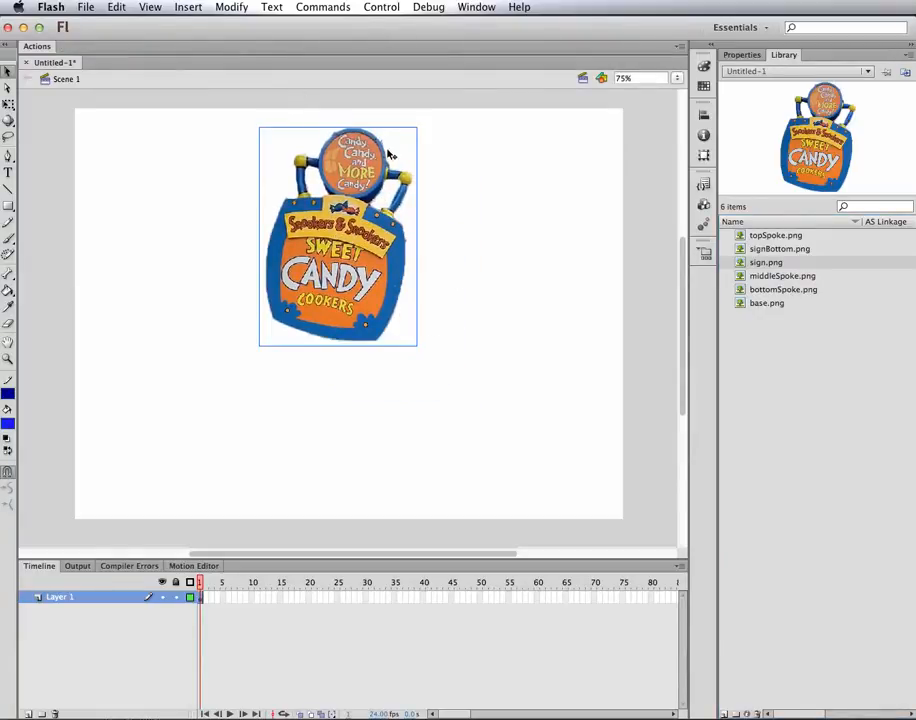
click(493, 254)
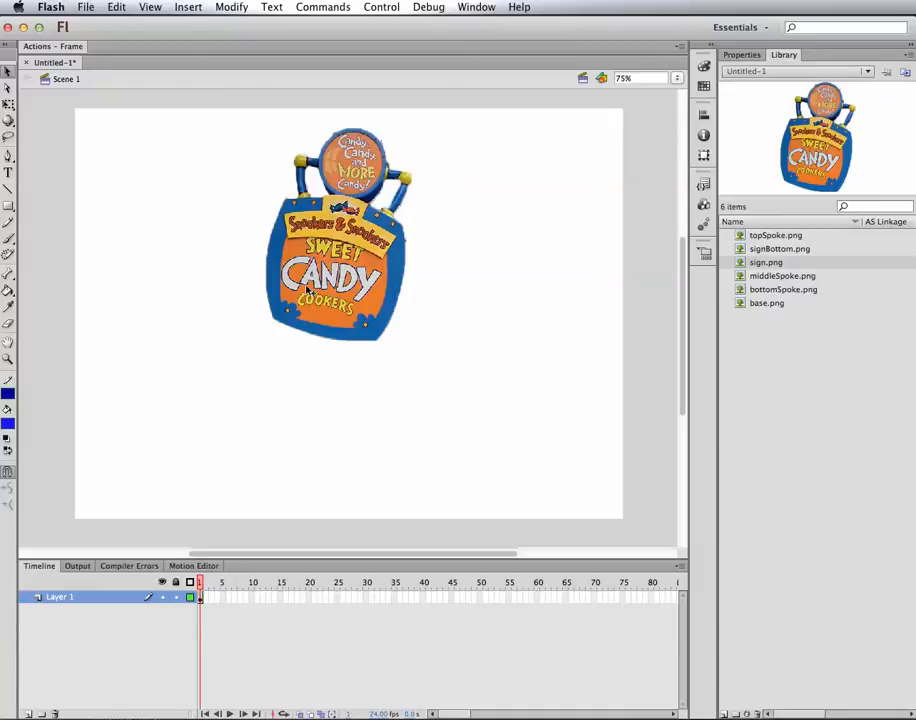
click(369, 283)
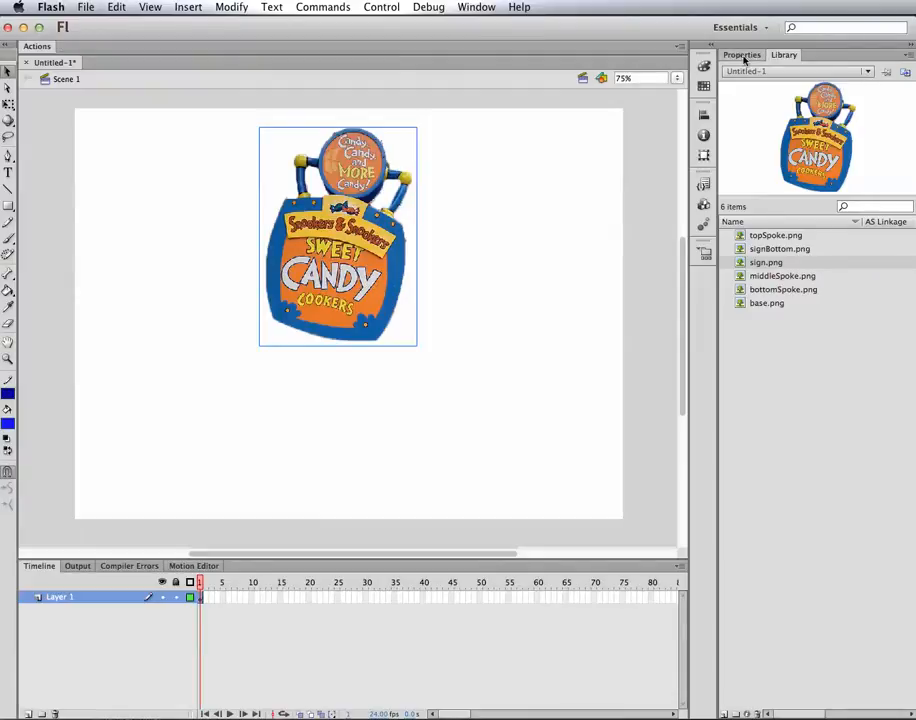
Allow smoothing in the bitmap properties of the library's sign.png, keeping the Photo (JPEG) compression
right_click(758, 264)
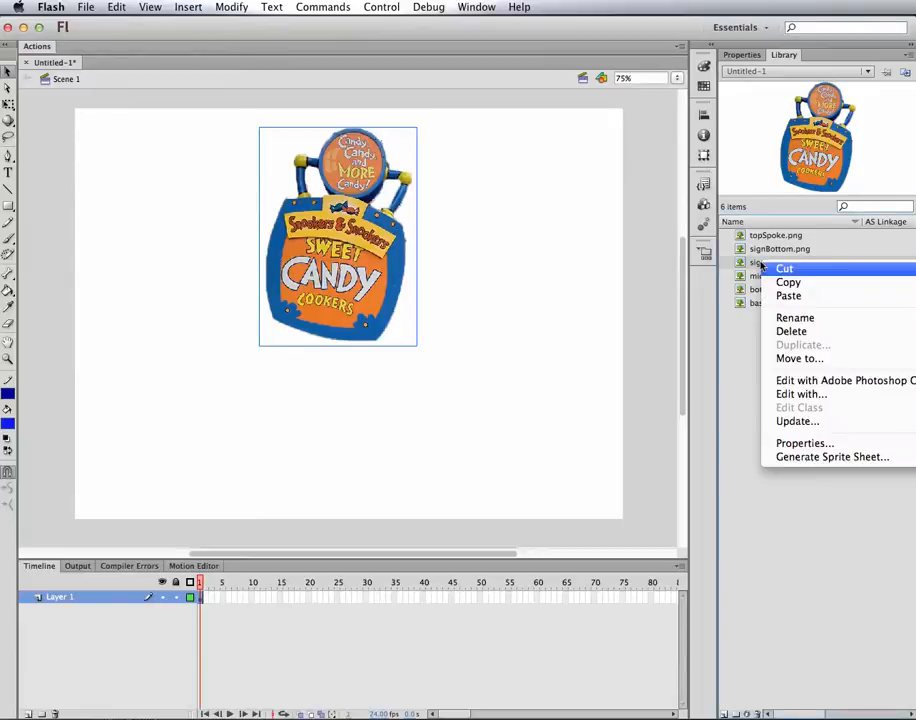
click(810, 443)
drag(739, 369, 470, 174)
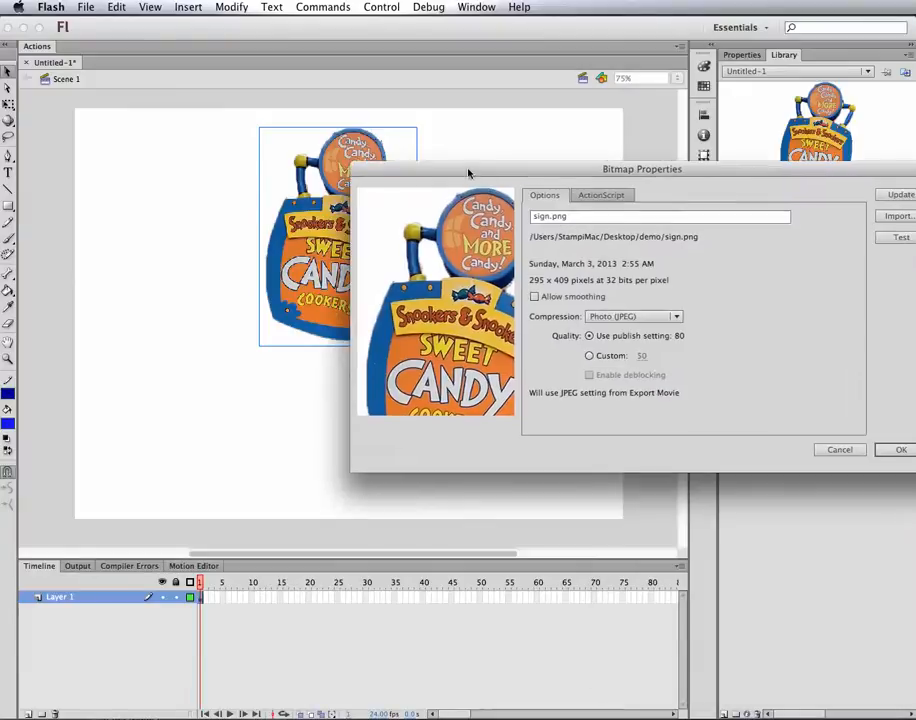
drag(450, 336, 440, 281)
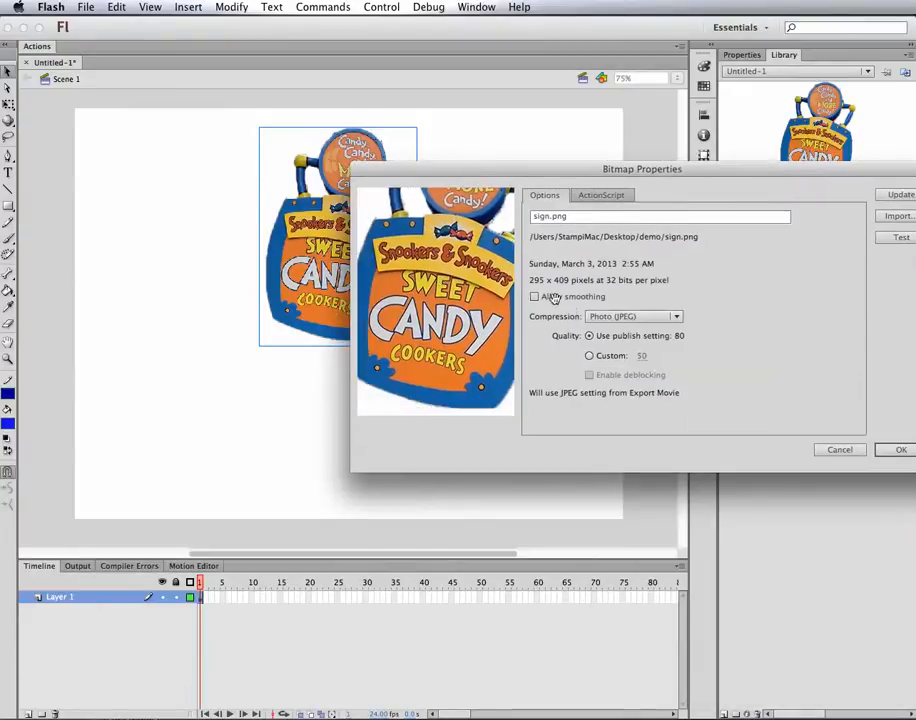
drag(485, 178, 539, 154)
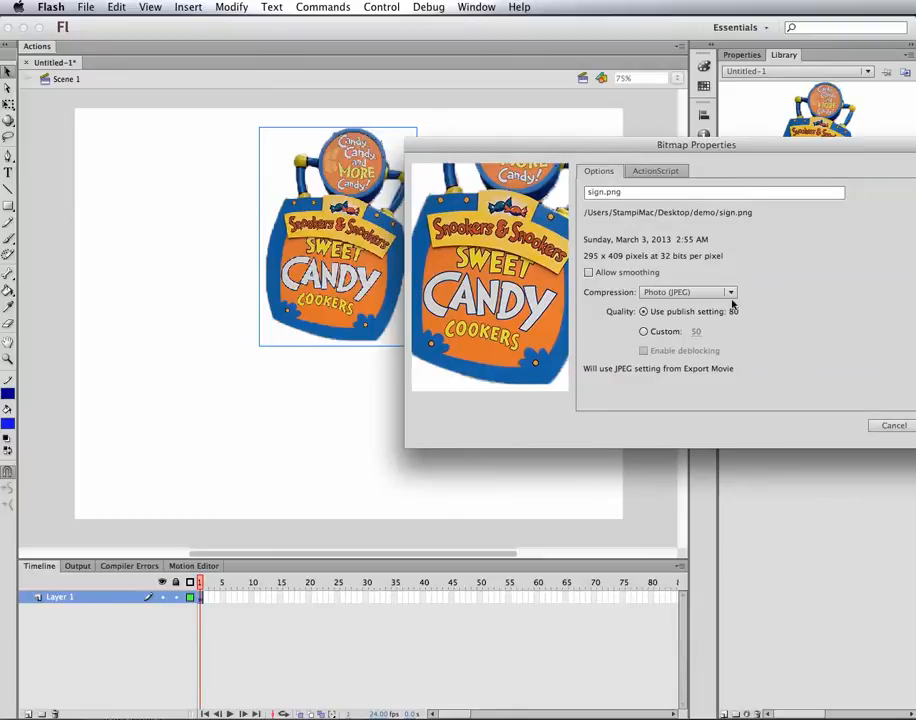
click(589, 273)
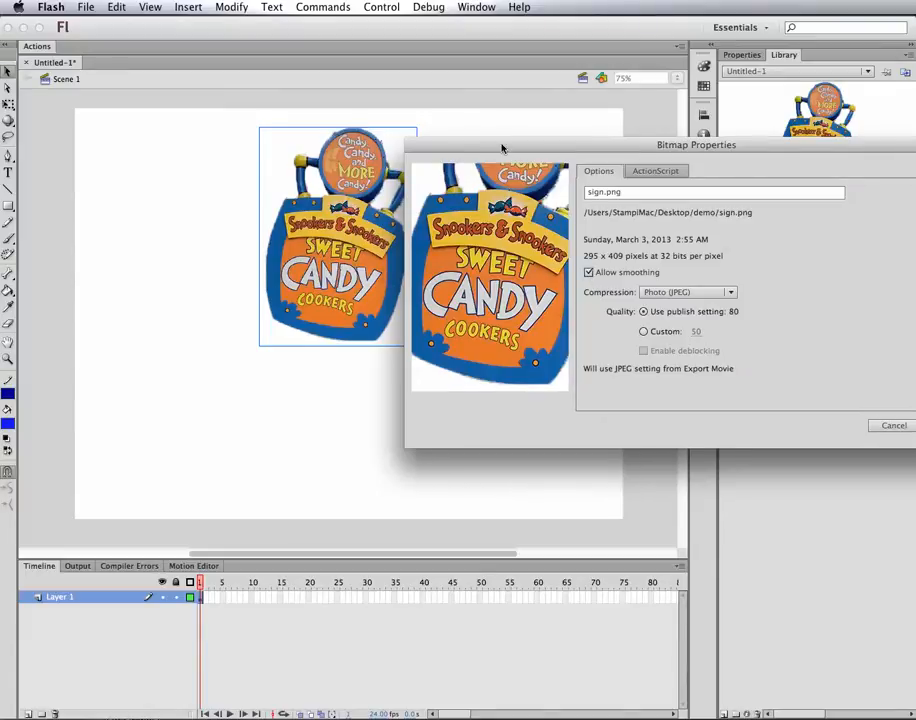
drag(501, 147, 319, 188)
drag(588, 191, 590, 174)
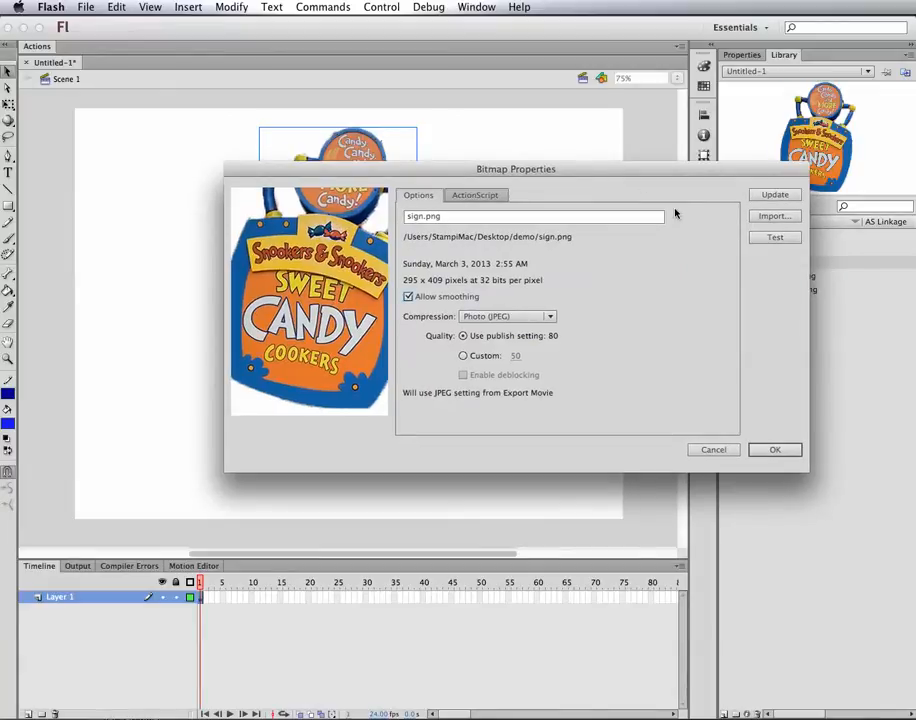
mouse_move(614, 173)
mouse_down()
mouse_move(748, 313)
mouse_move(626, 337)
mouse_move(605, 196)
mouse_move(618, 172)
mouse_up()
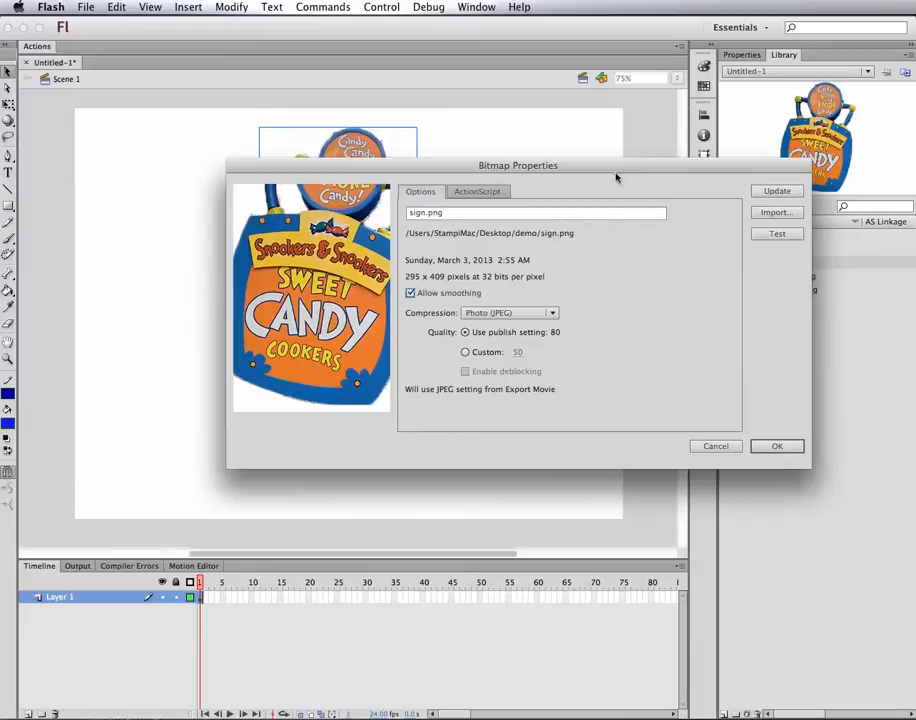
drag(618, 173, 620, 168)
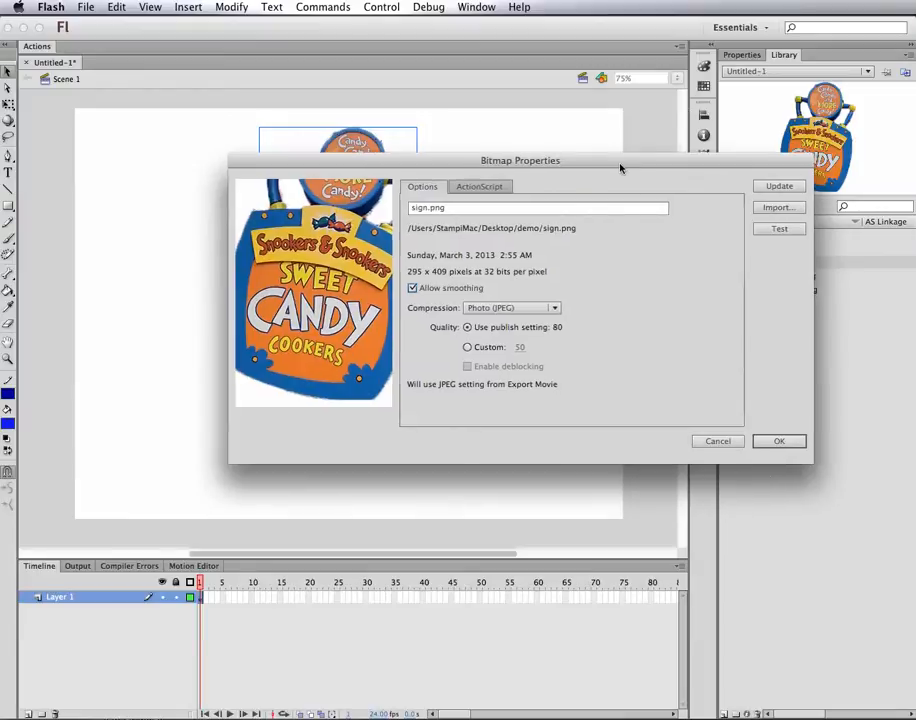
click(768, 444)
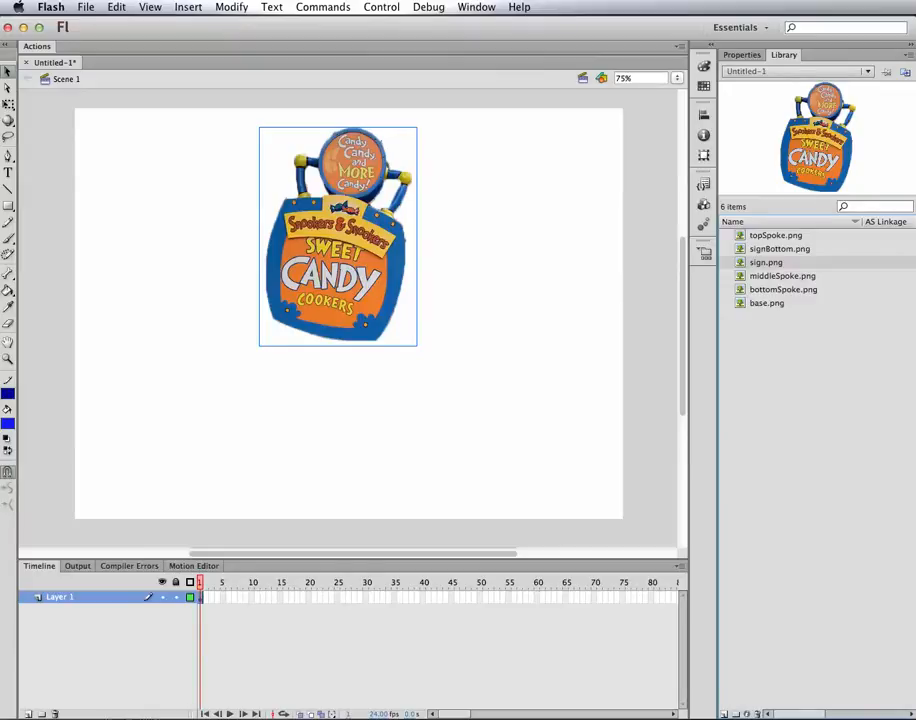
Delete the sign image from the stage
click(766, 302)
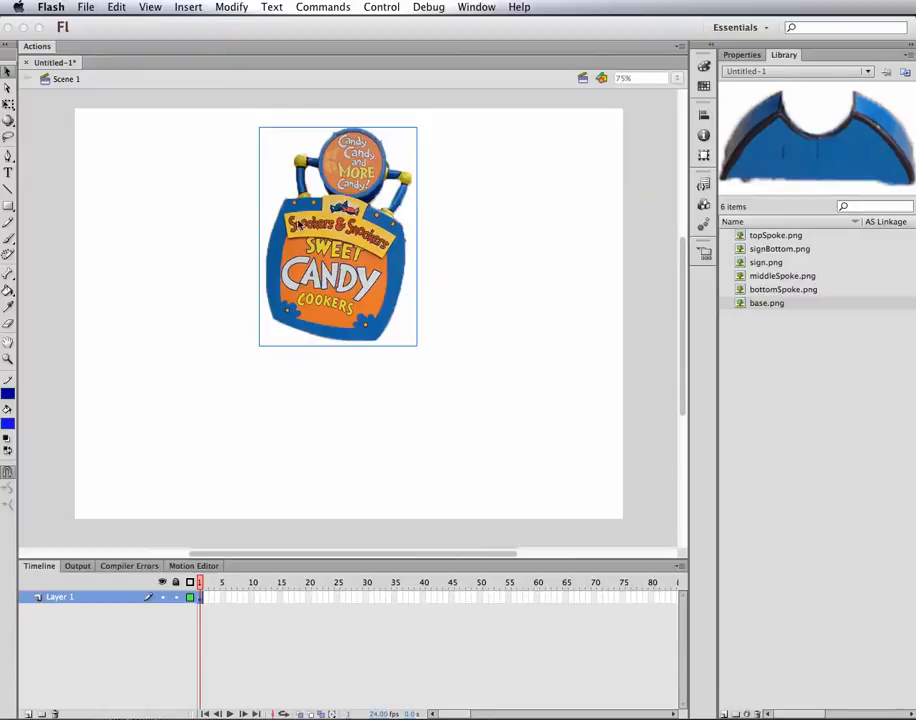
click(335, 250)
key(Delete)
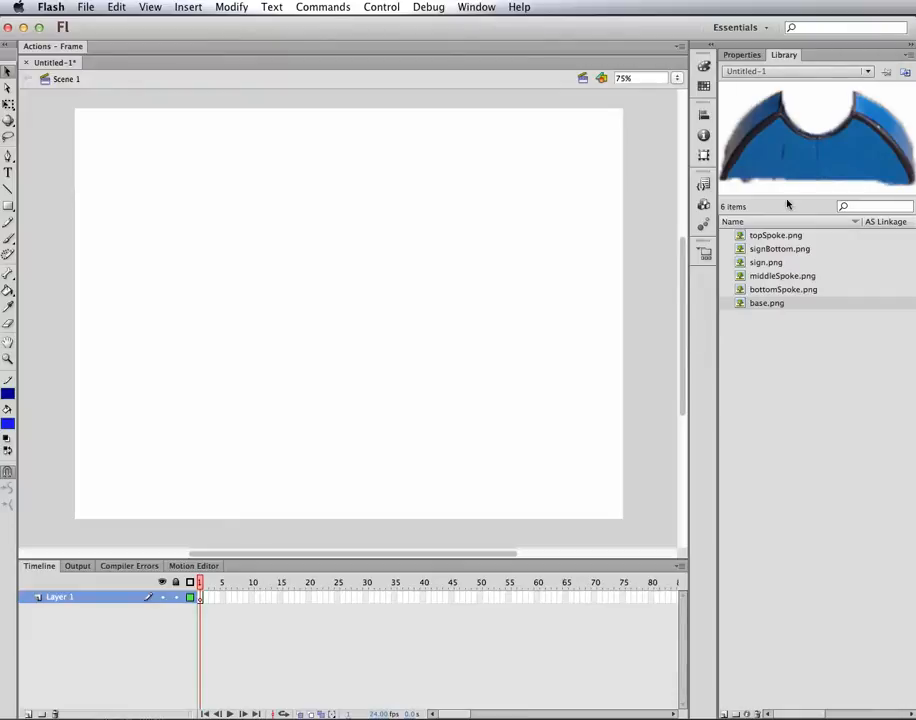
Create a new Graphic symbol named animatedSign in the library root
click(188, 7)
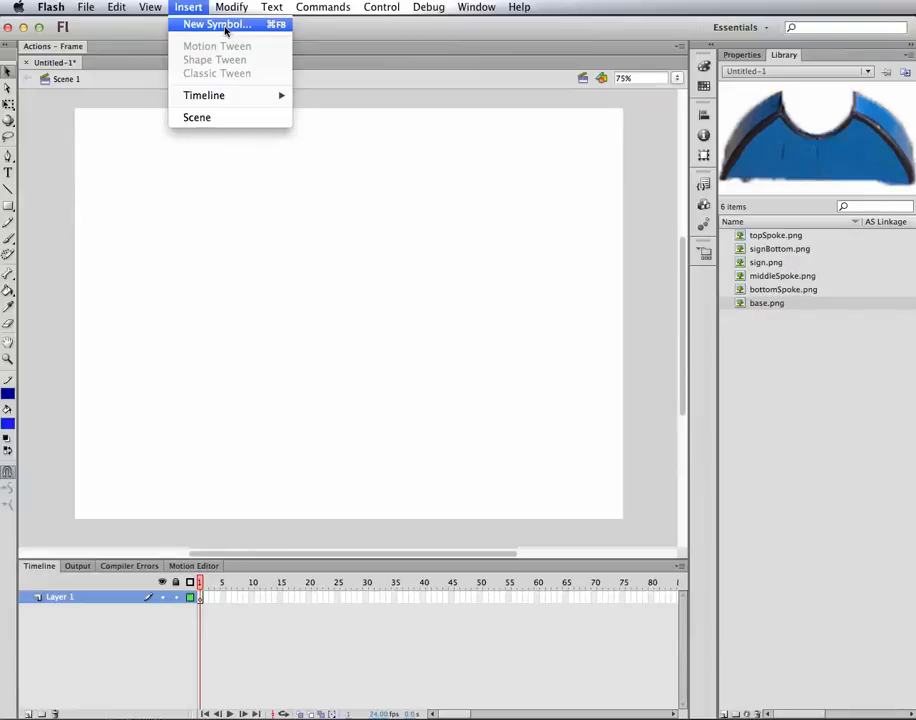
click(225, 28)
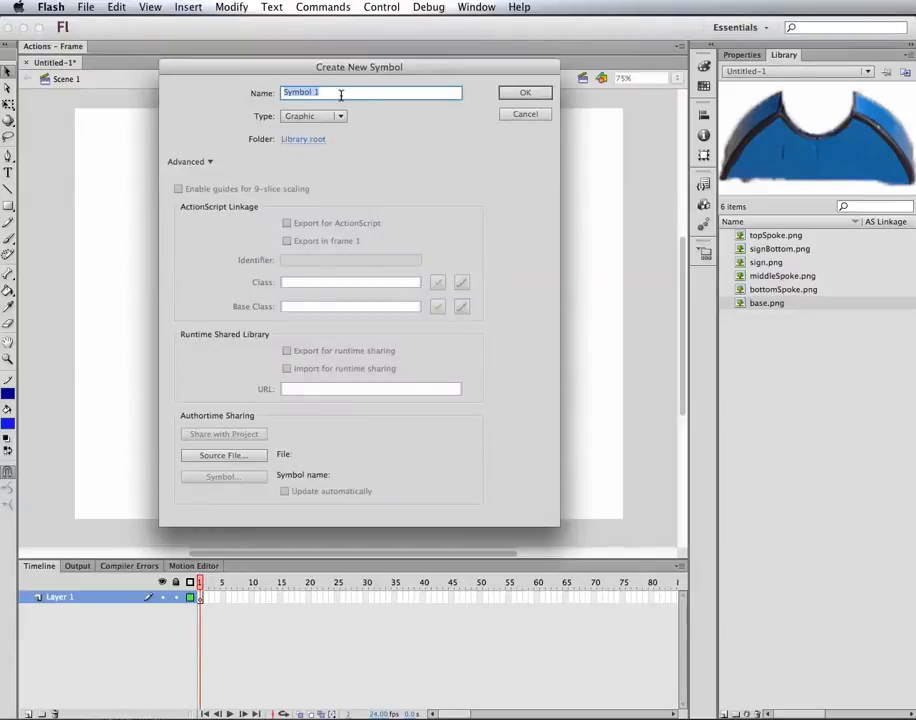
text(animatedSign)
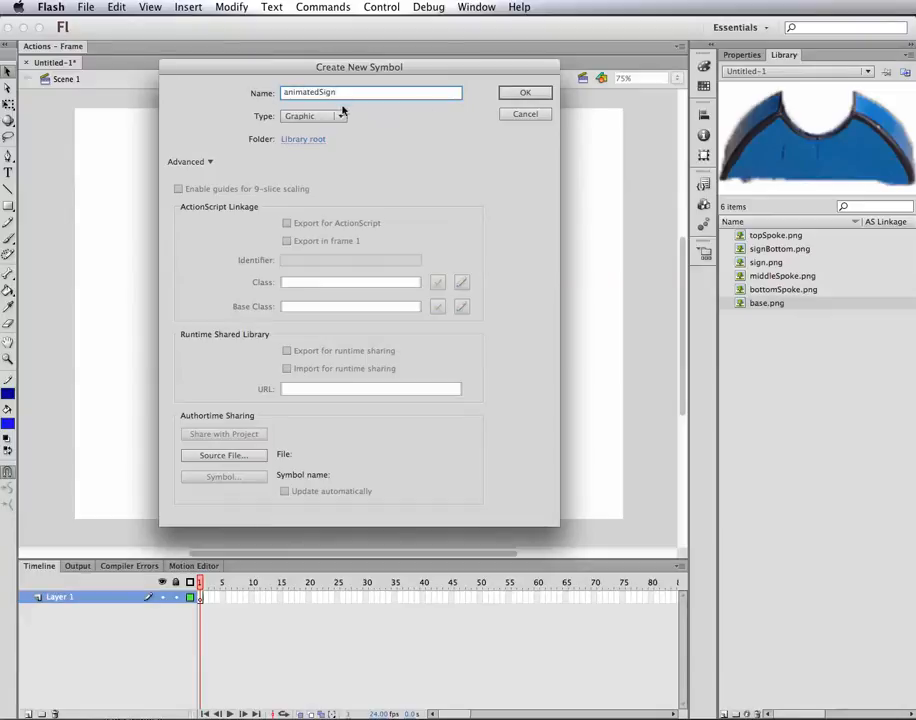
click(510, 95)
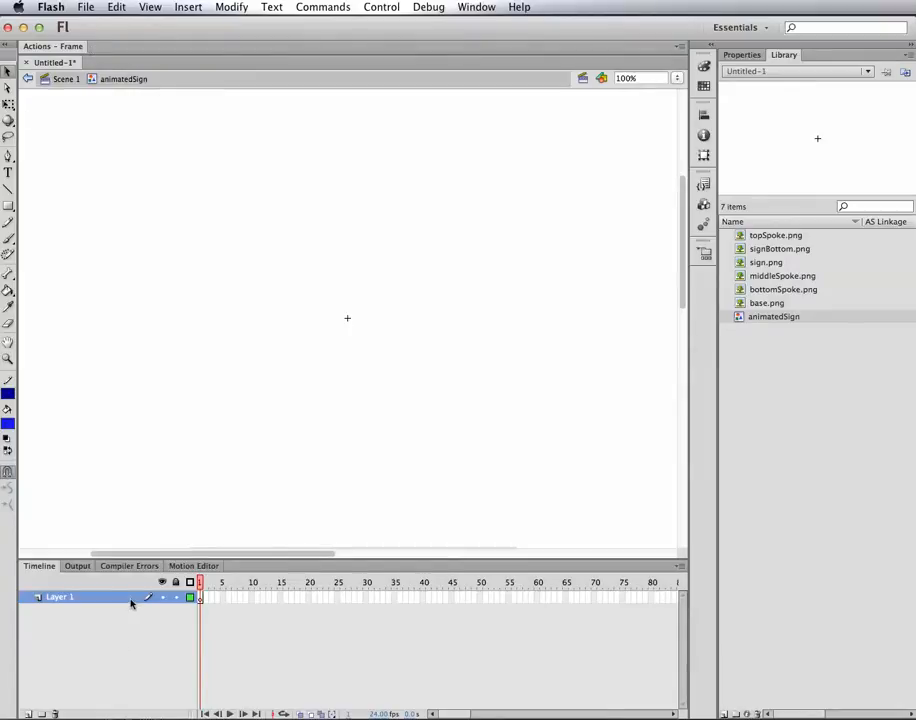
Rename the symbol's Layer 1 as base and add a layer named bottomSpoke above it
double_click(63, 598)
text(base)
key(Return)
click(28, 713)
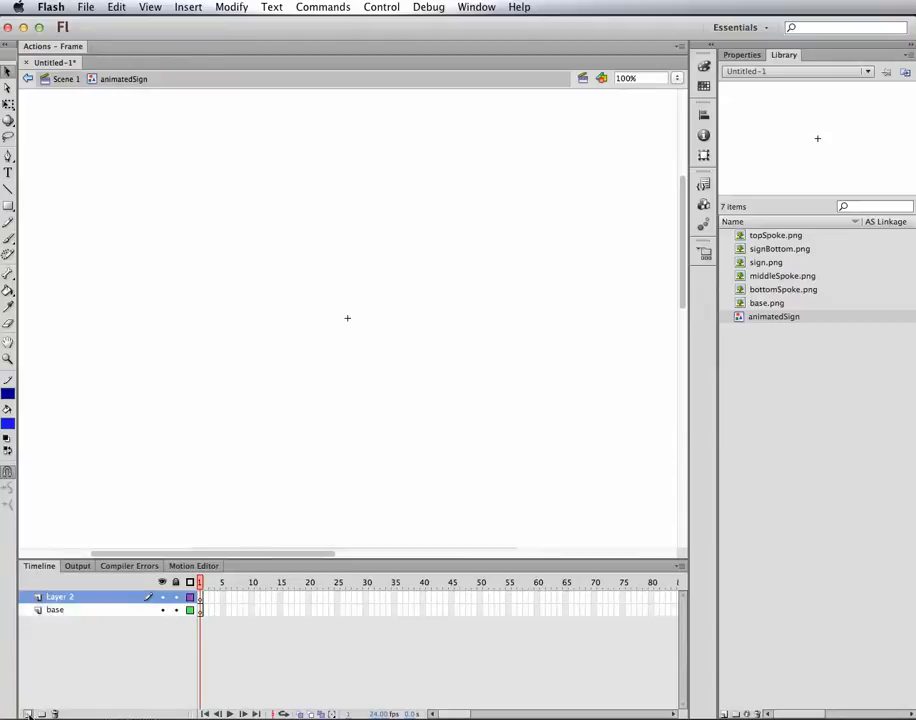
double_click(67, 598)
text(bottomSpoke)
key(Return)
Add a layer named middleSpoke above the bottomSpoke layer
click(28, 713)
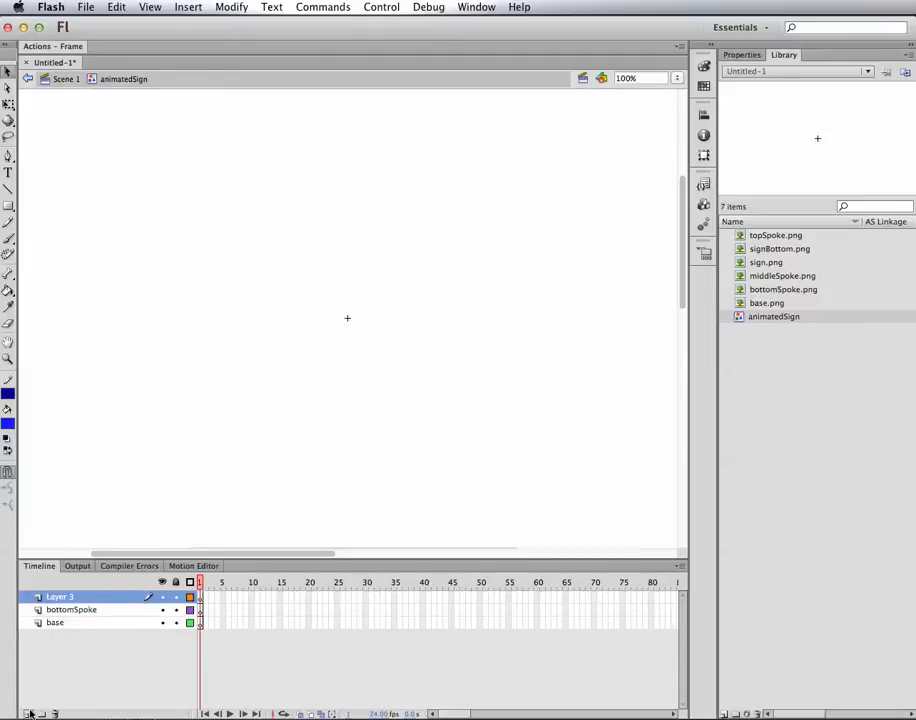
double_click(65, 598)
text(middle)
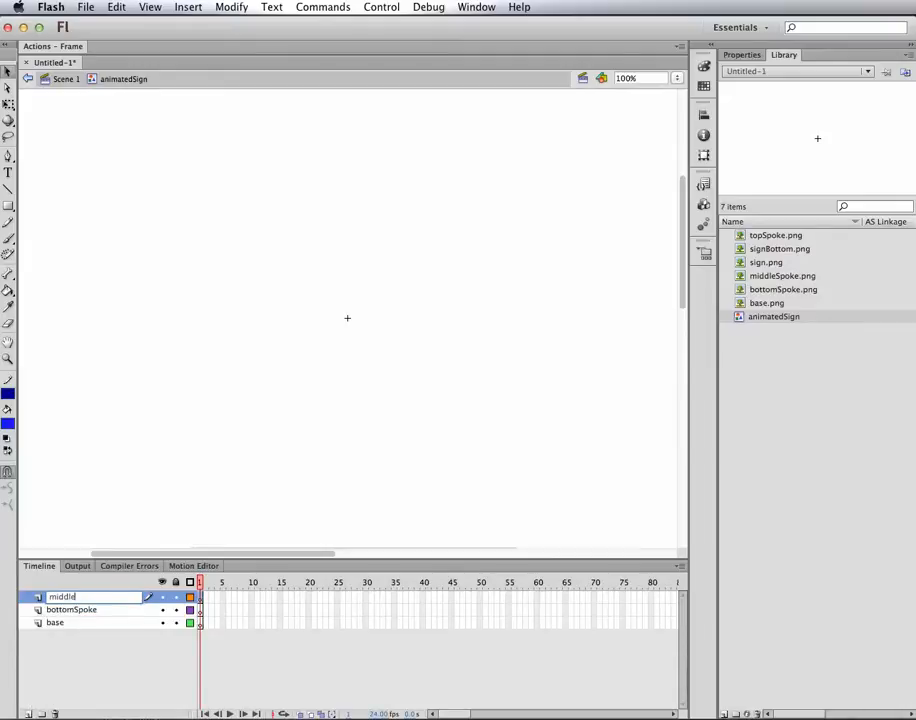
text(Spoke)
key(Return)
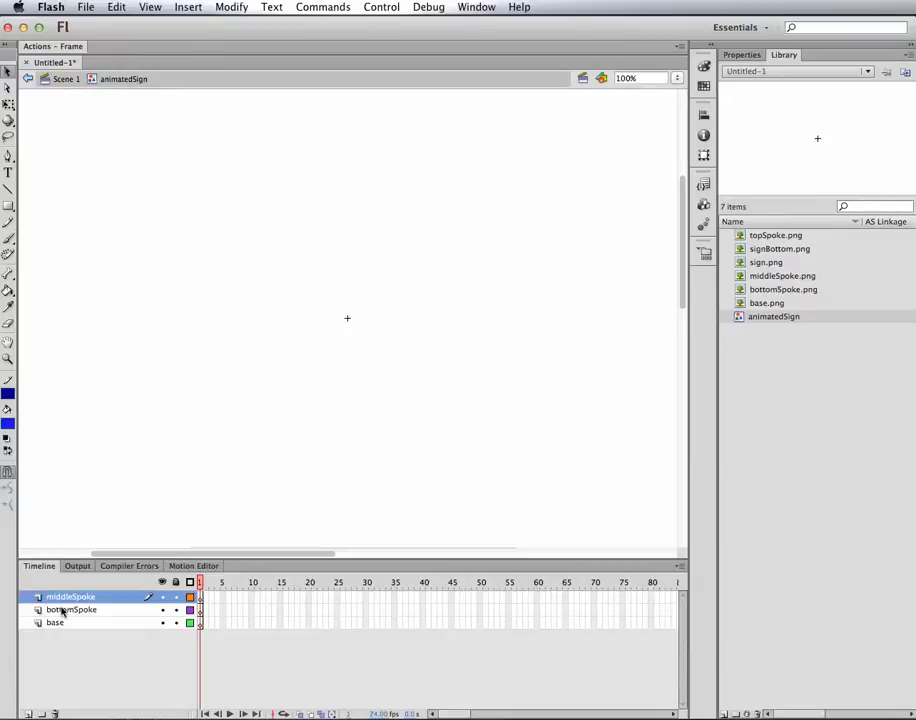
Add a layer named topSpoke above the middleSpoke layer
click(28, 713)
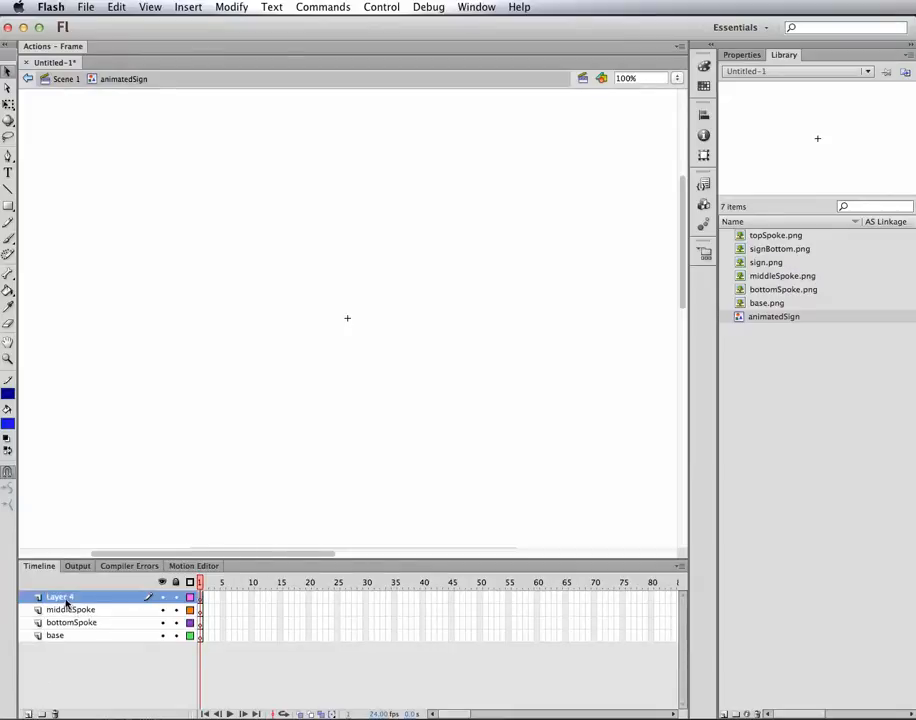
double_click(60, 597)
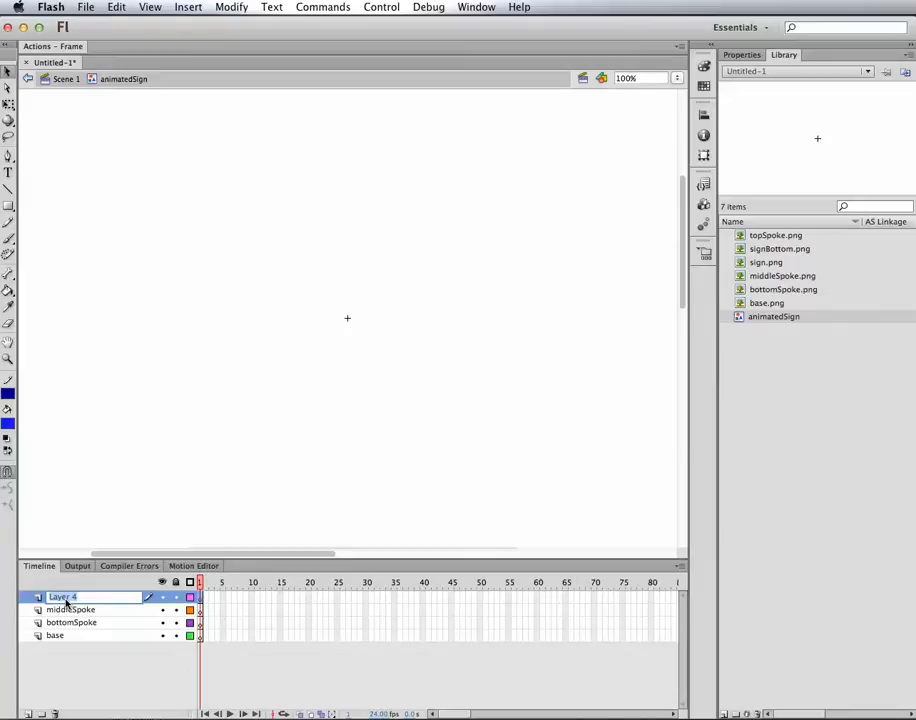
text(topSpoke)
key(Return)
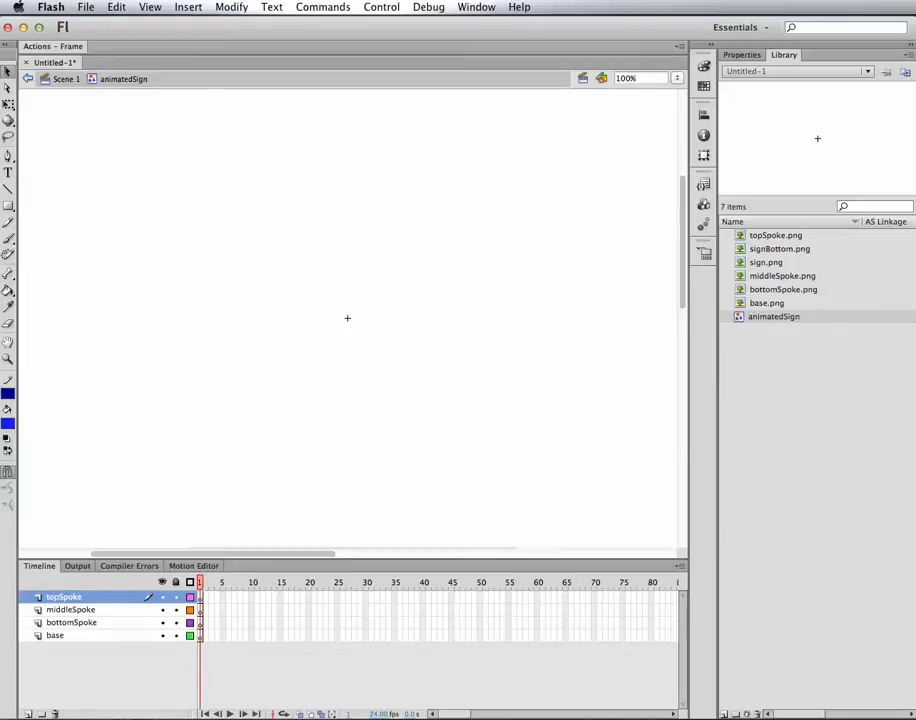
Add a layer named signBottom above the topSpoke layer
click(28, 714)
double_click(62, 597)
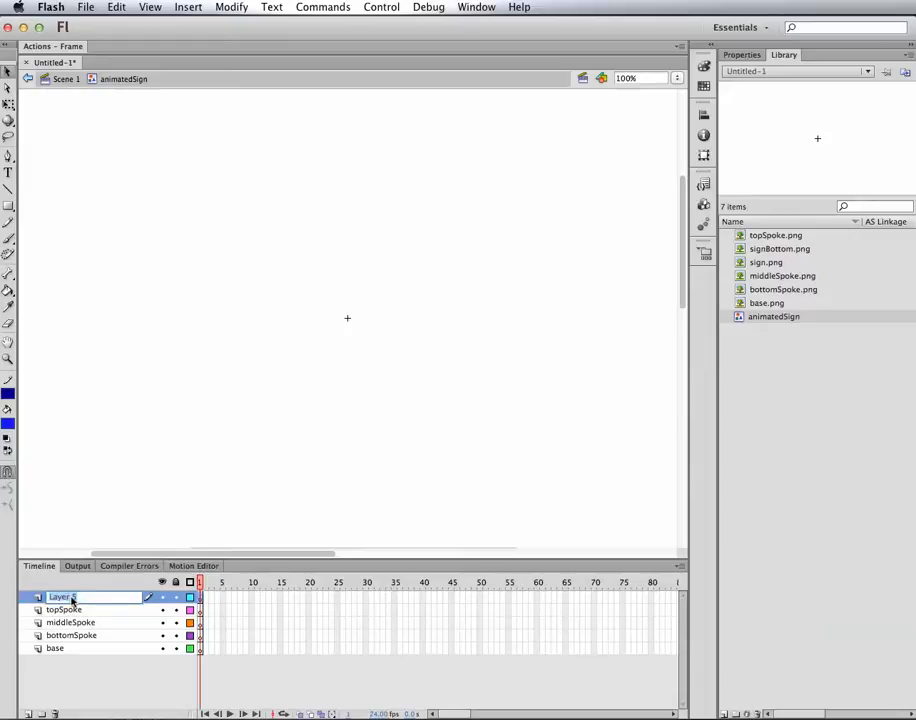
text(signBottom)
key(Return)
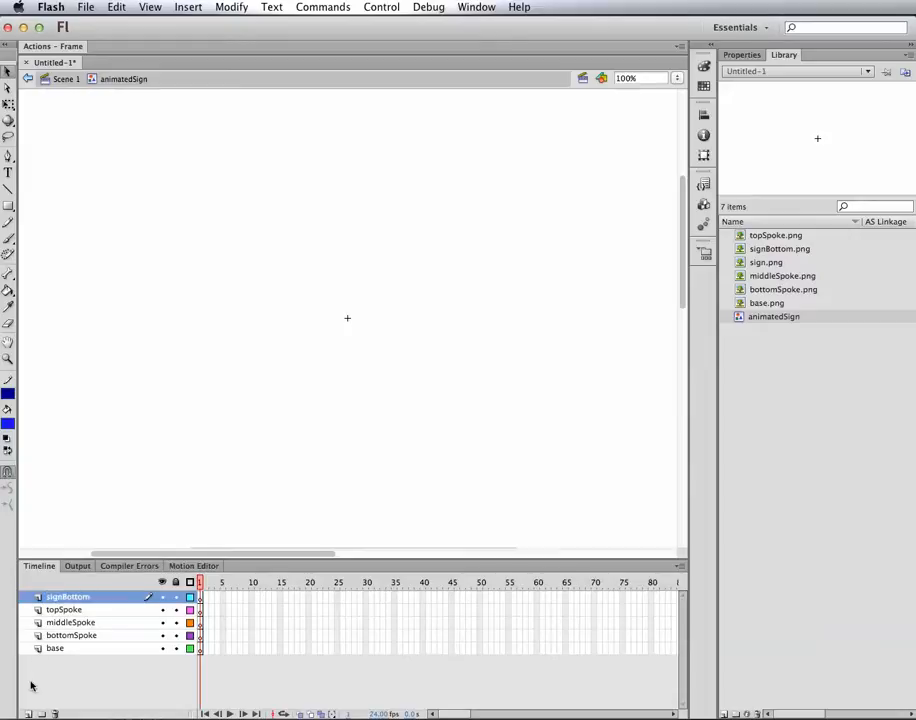
Add a layer named sign above signBottom and place sign.png on it in the upper middle of the stage
click(28, 714)
double_click(60, 597)
text(sign)
key(Return)
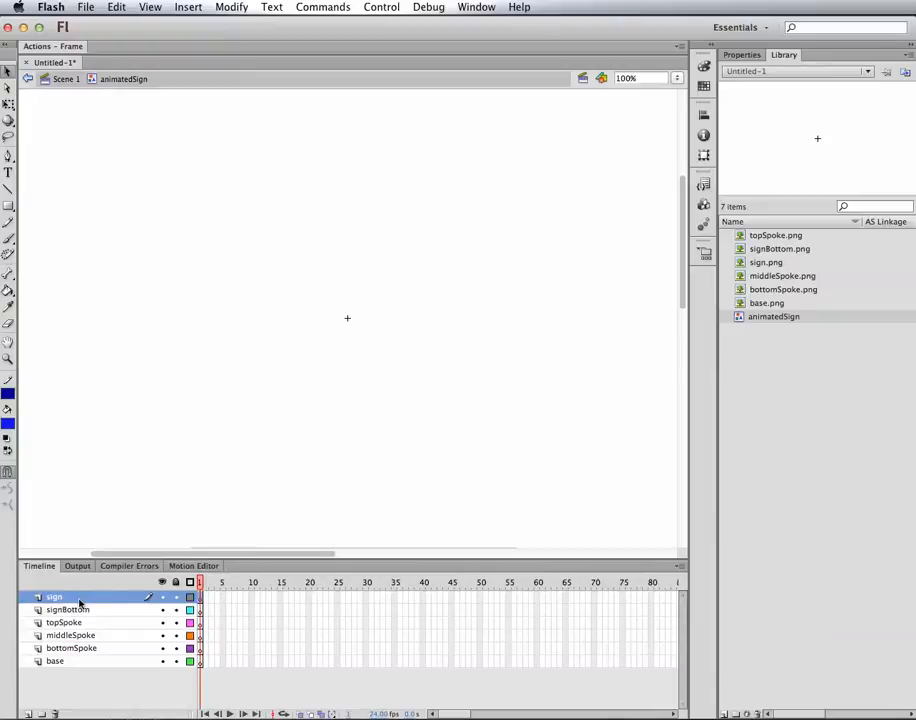
drag(766, 262, 340, 278)
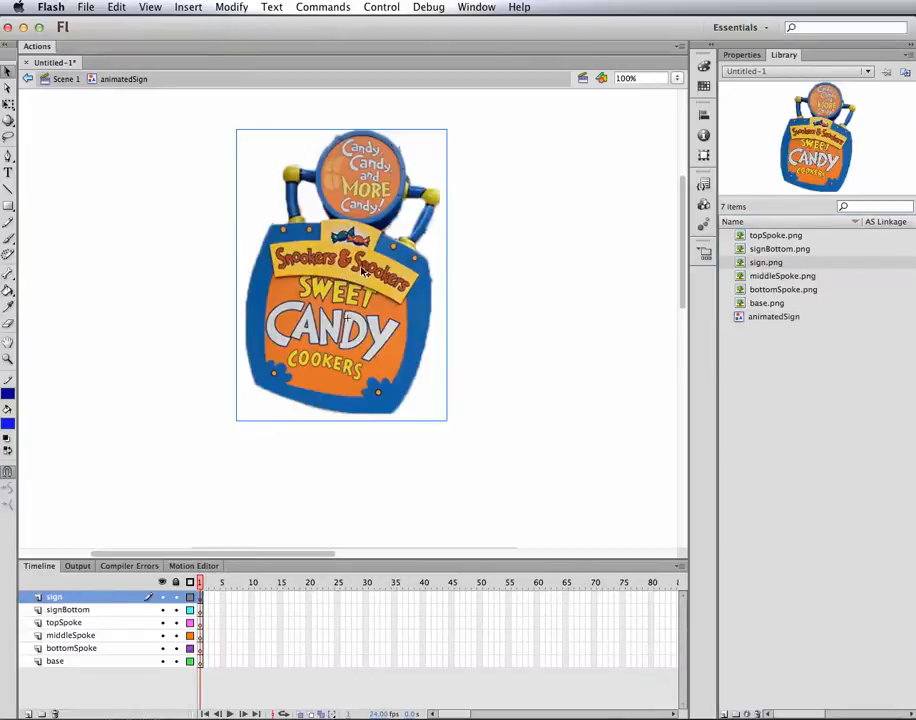
drag(373, 249, 373, 245)
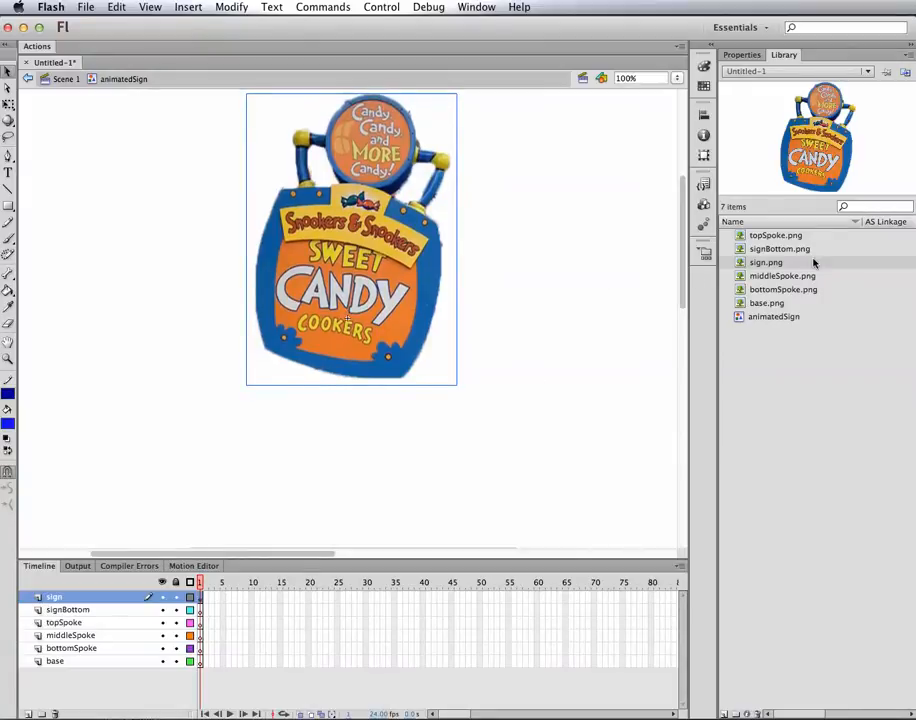
Place signBottom.png on the stage directly under the candy sign
click(778, 251)
drag(781, 256, 332, 405)
click(424, 432)
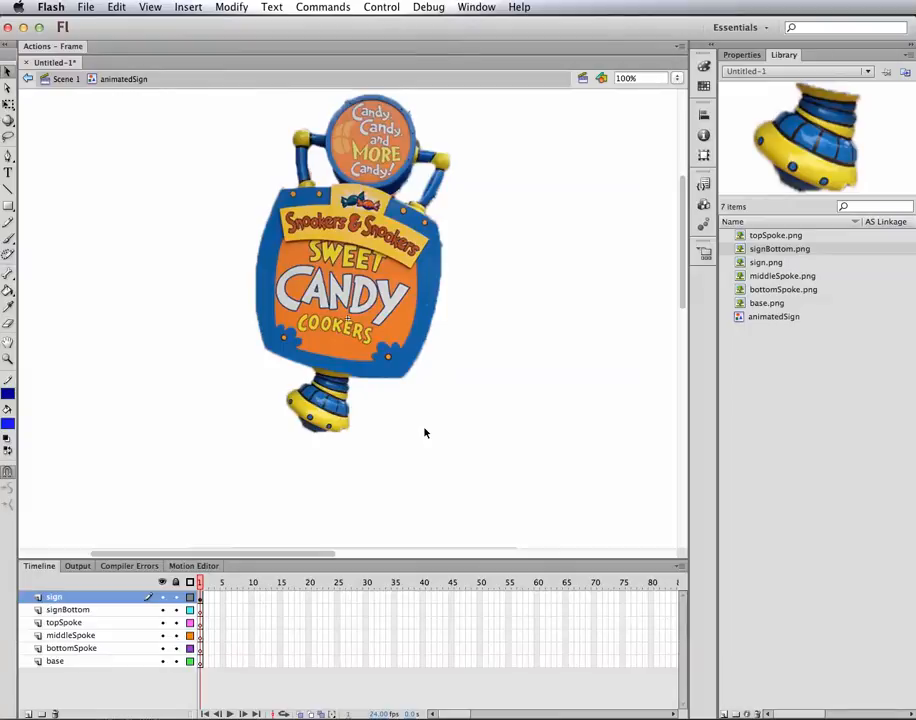
Cut the sign bottom image from the sign layer and paste it in place on the signBottom layer
click(343, 419)
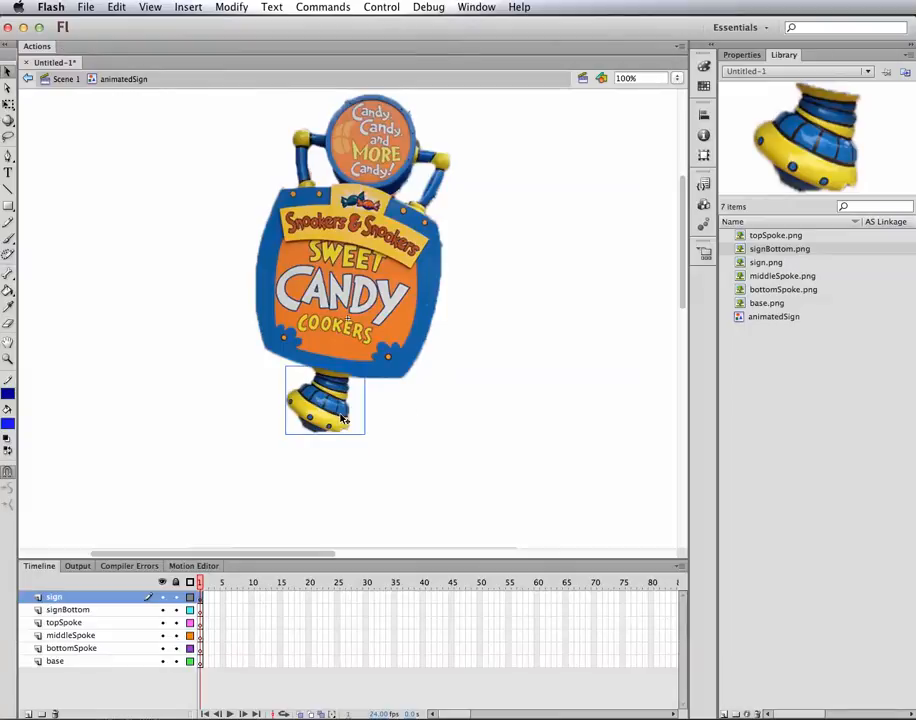
key(Delete)
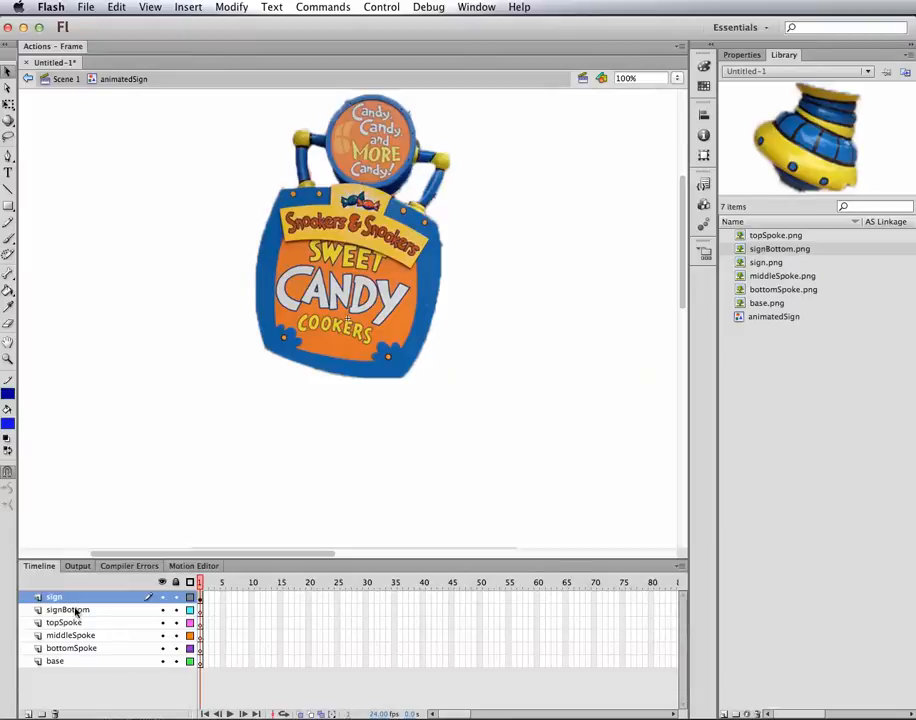
click(76, 610)
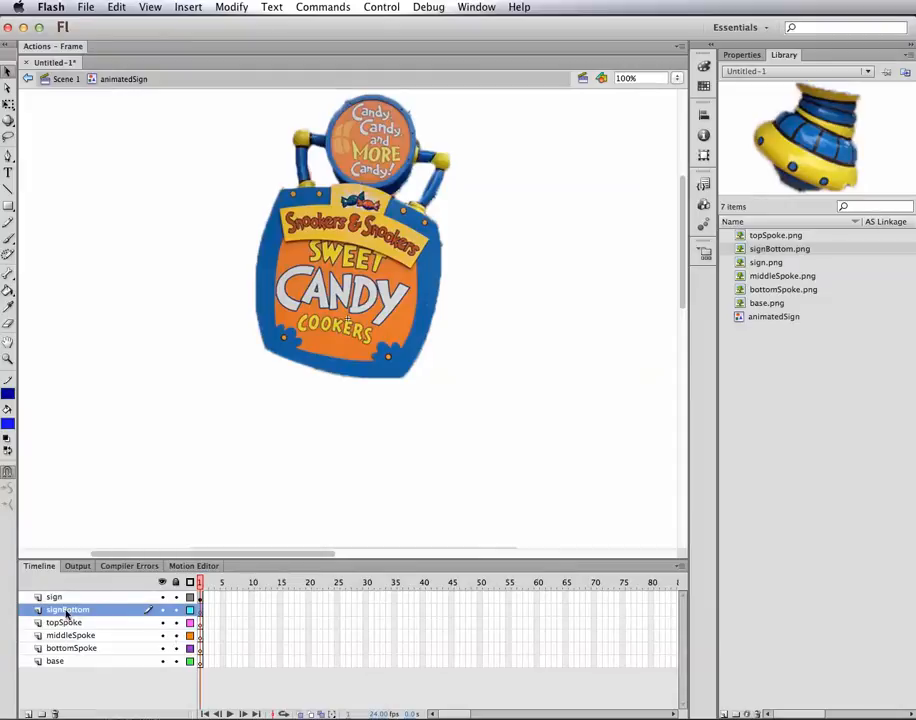
click(117, 8)
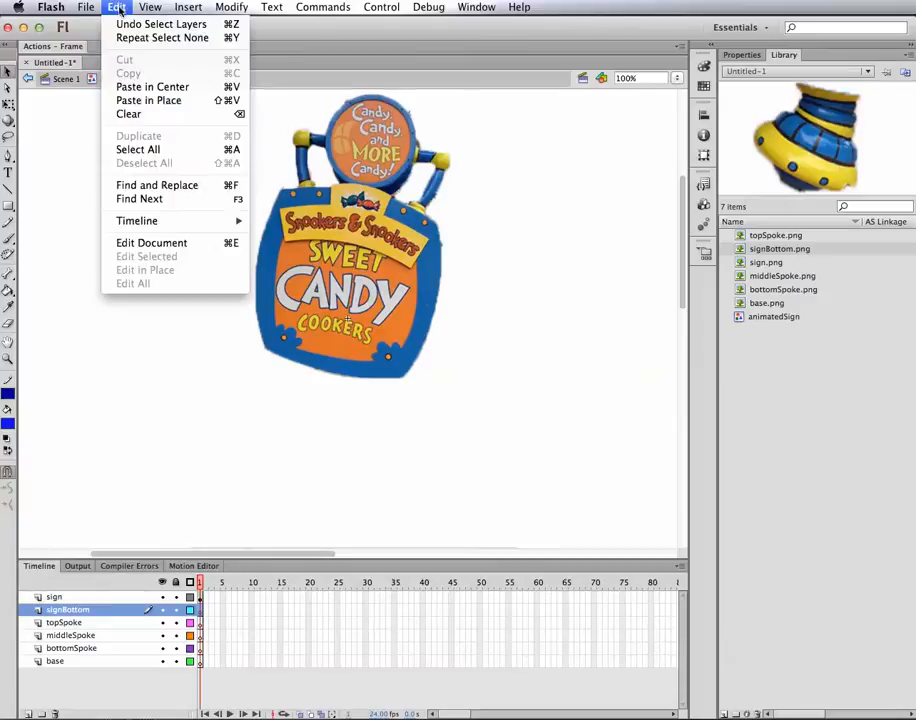
click(148, 100)
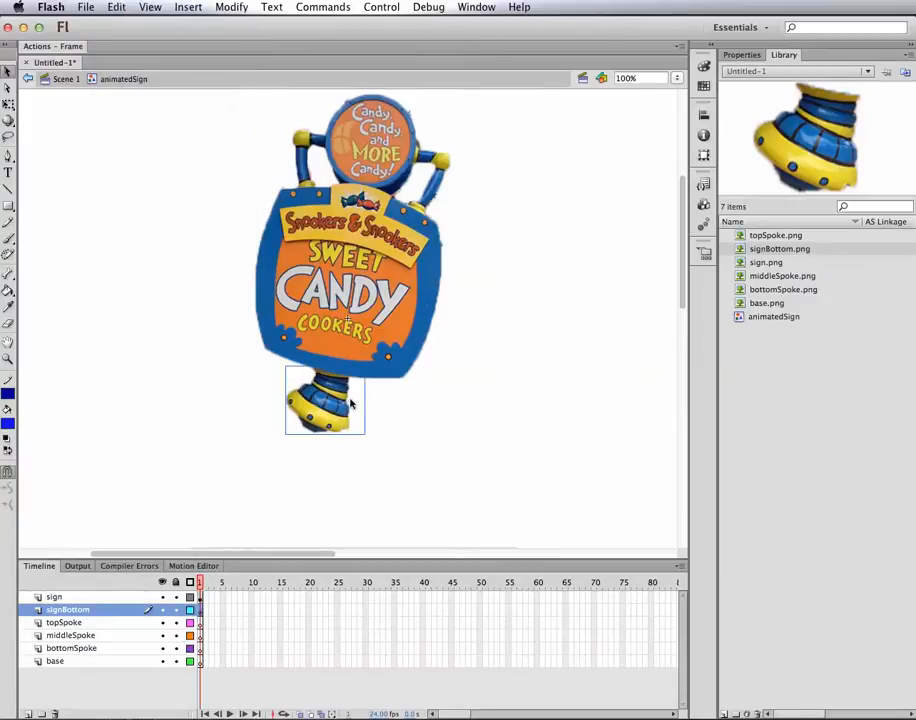
Place topSpoke.png on the topSpoke layer, just below the sign bottom piece
click(70, 623)
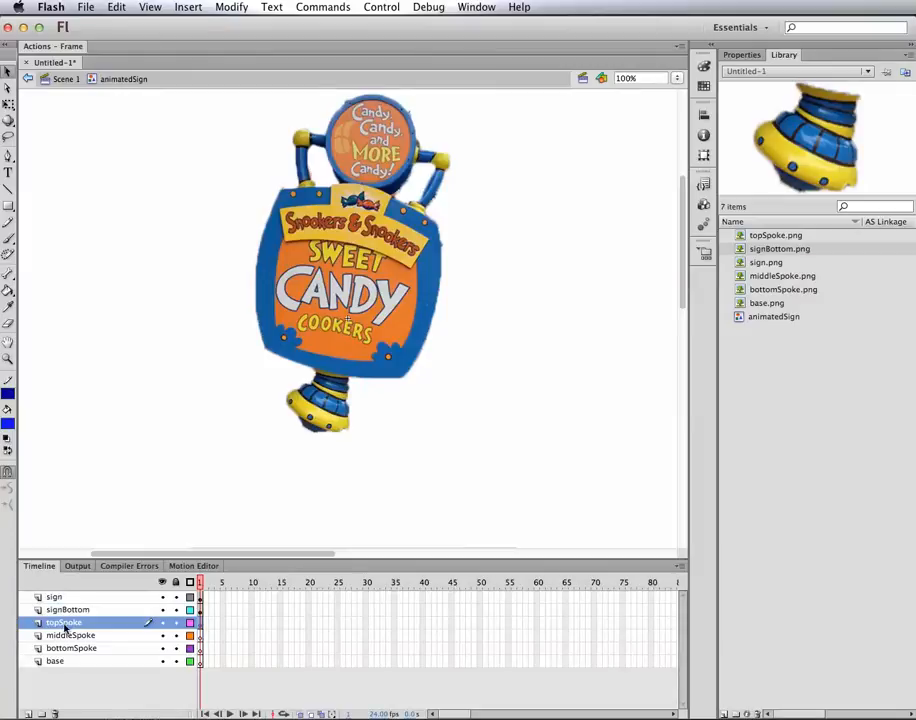
click(782, 236)
drag(781, 238, 300, 447)
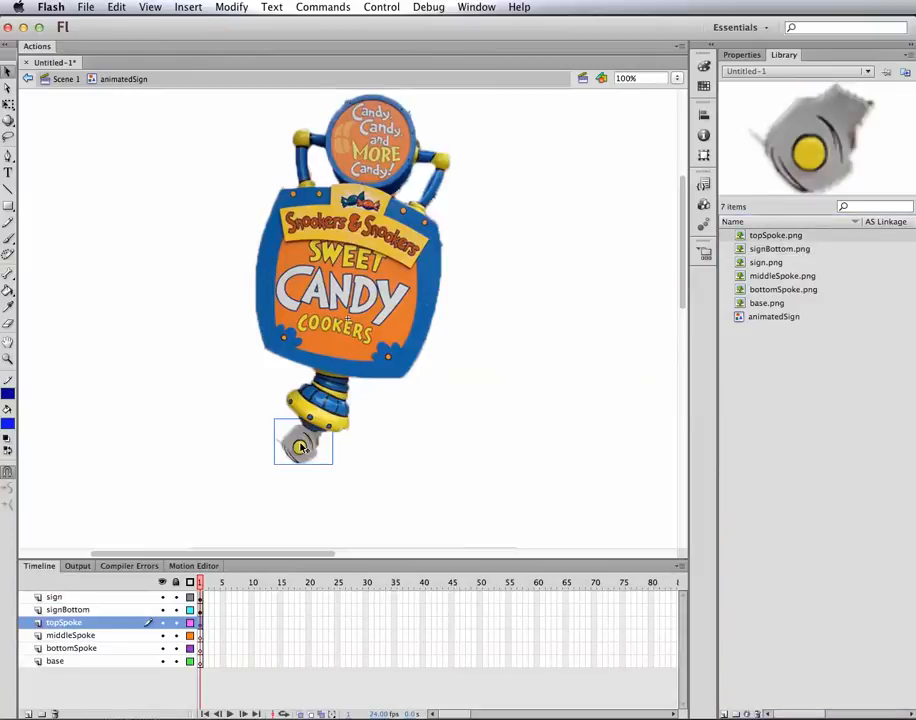
Place middleSpoke.png on the middleSpoke layer and align its upper end with the top spoke's joint
click(90, 636)
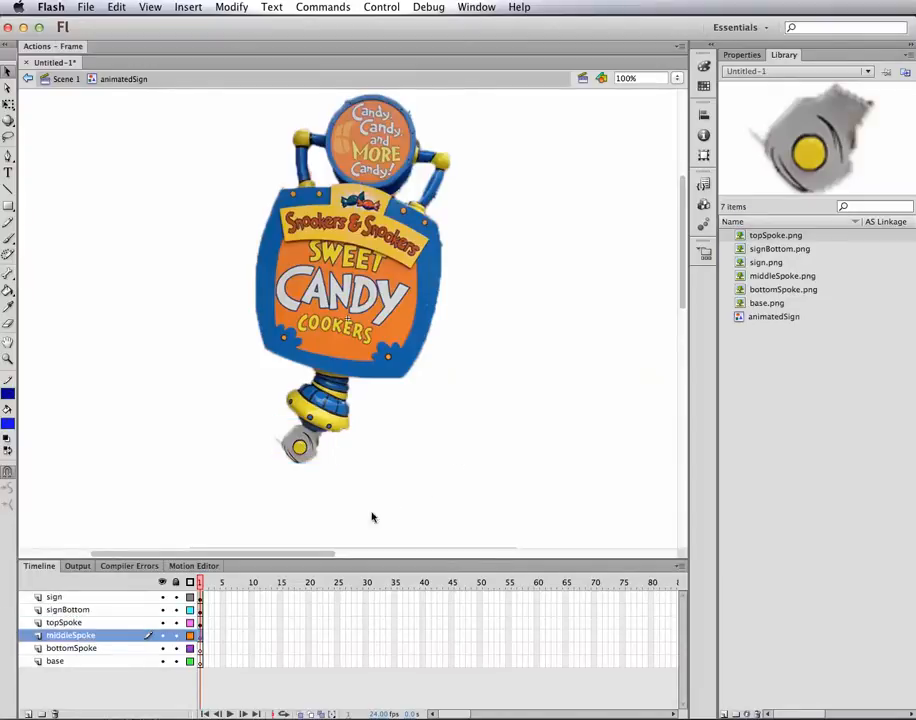
click(781, 275)
drag(839, 155, 367, 491)
drag(388, 497, 369, 488)
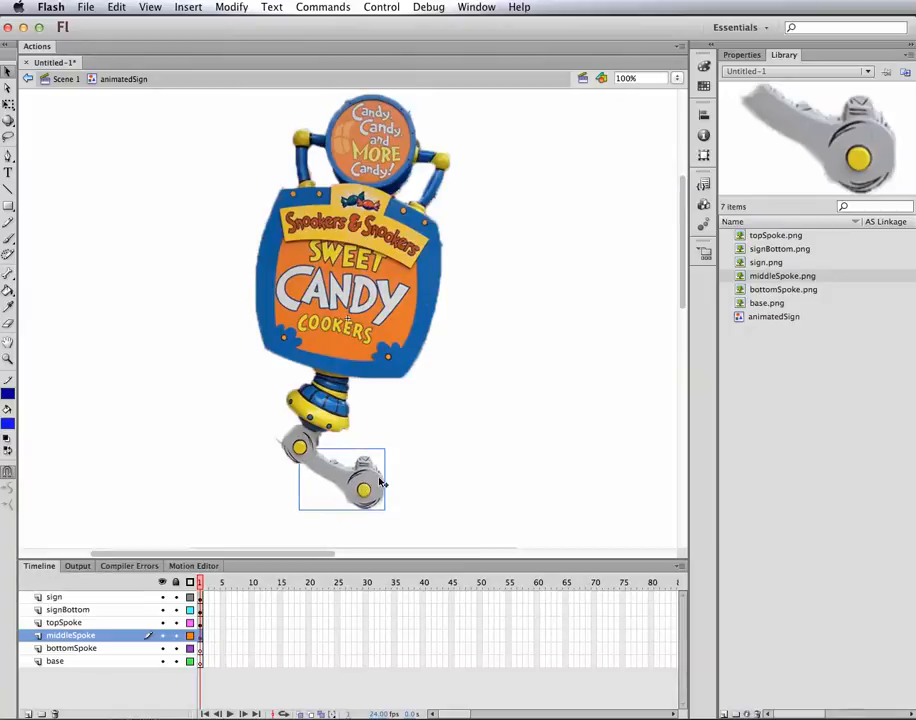
Place bottomSpoke.png on the bottomSpoke layer, with its upper end behind the middle spoke's lower joint
click(70, 648)
click(781, 290)
drag(780, 295, 343, 535)
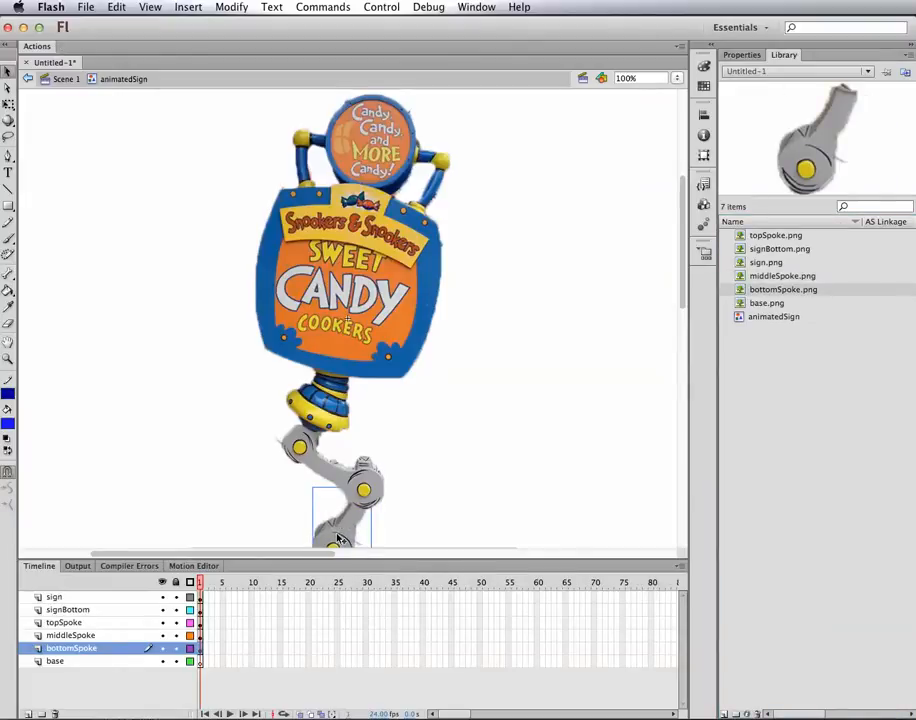
Set the stage zoom to 75% and place base.png on the base layer beneath the bottom spoke
click(641, 80)
text(75)
key(Return)
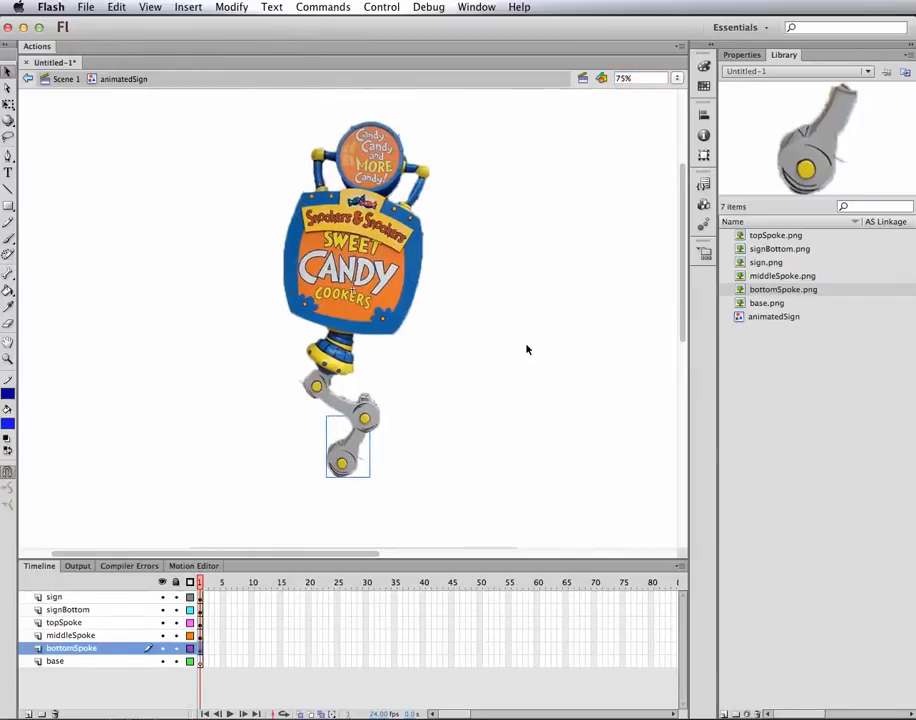
drag(444, 408, 442, 380)
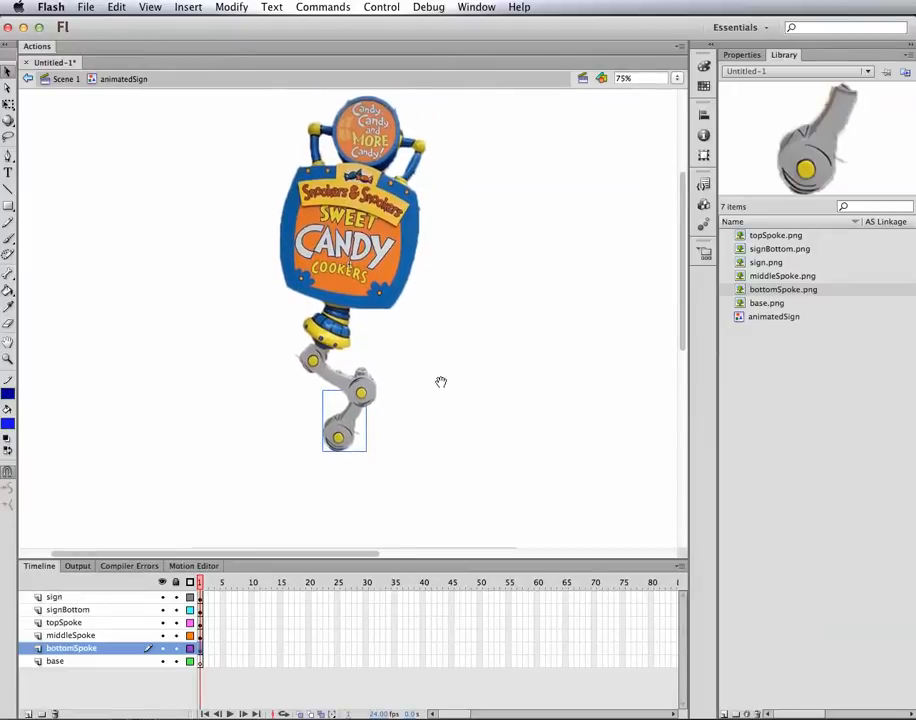
click(56, 661)
click(745, 302)
drag(848, 147, 335, 467)
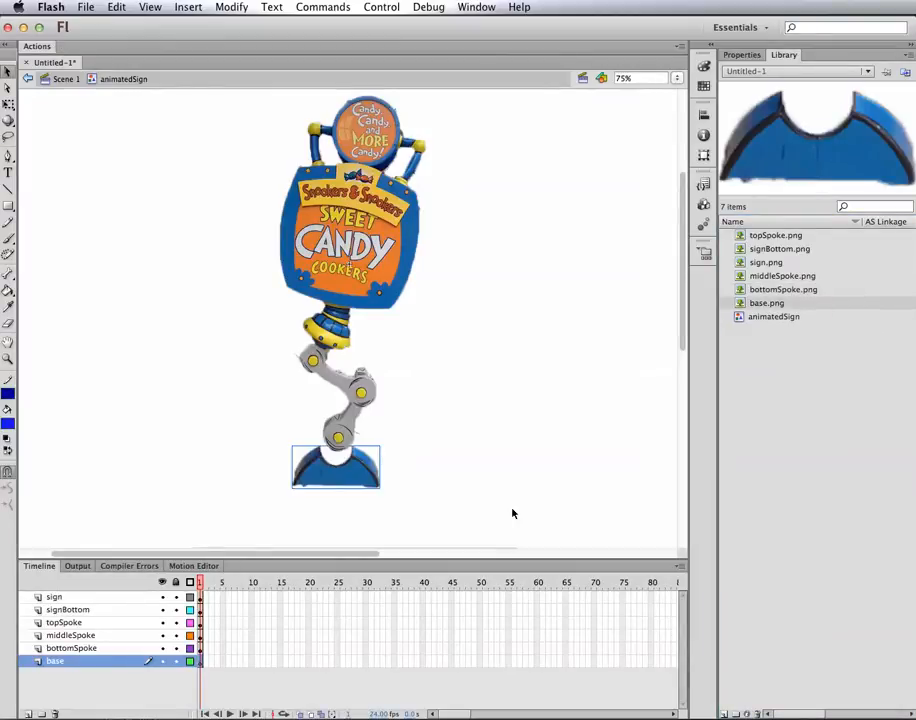
Nudge the base image up and slightly to the right until its notch fits around the bottom spoke's joint
key(Up)
key(Up)
key(Up)
key(Up)
key(Up)
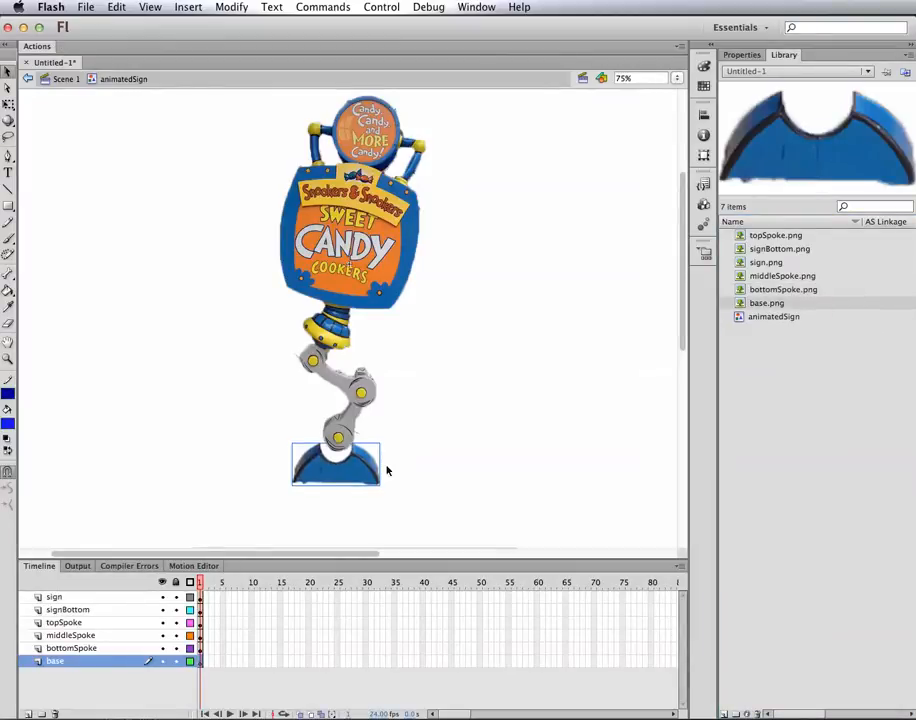
key(Up)
key(Up)
key(Up)
key(Up)
key(Up)
key(Up)
key(Up)
key(Up)
key(Up)
key(Up)
key(Up)
key(Up)
key(Up)
key(Up)
key(Up)
key(Up)
key(Up)
key(Up)
key(Right)
key(Right)
key(Right)
key(Right)
key(Right)
key(Up)
key(Up)
key(Up)
key(Up)
key(Left)
key(Up)
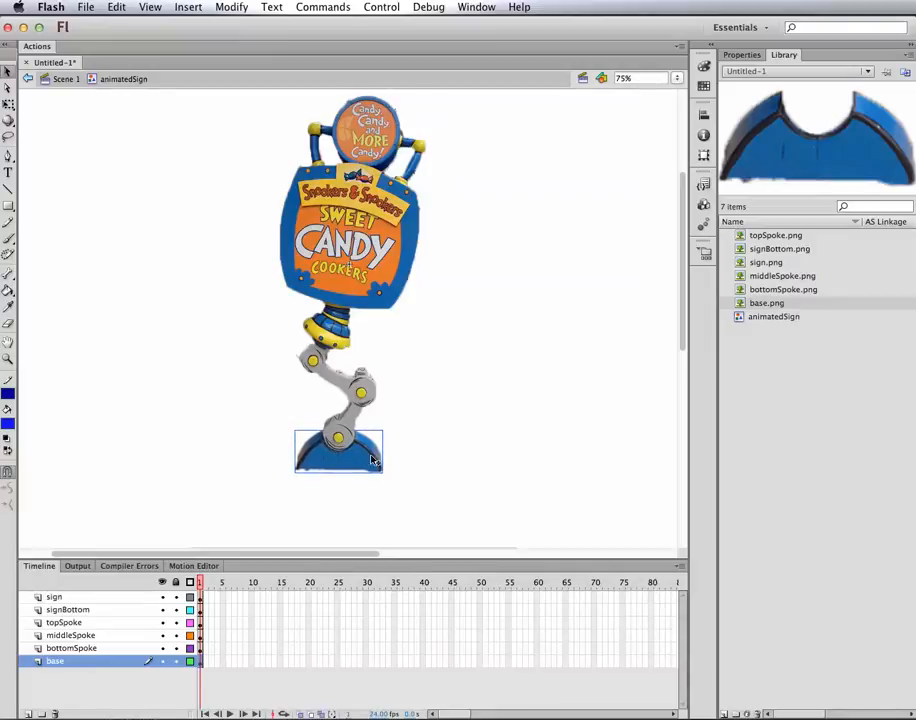
click(345, 385)
click(340, 333)
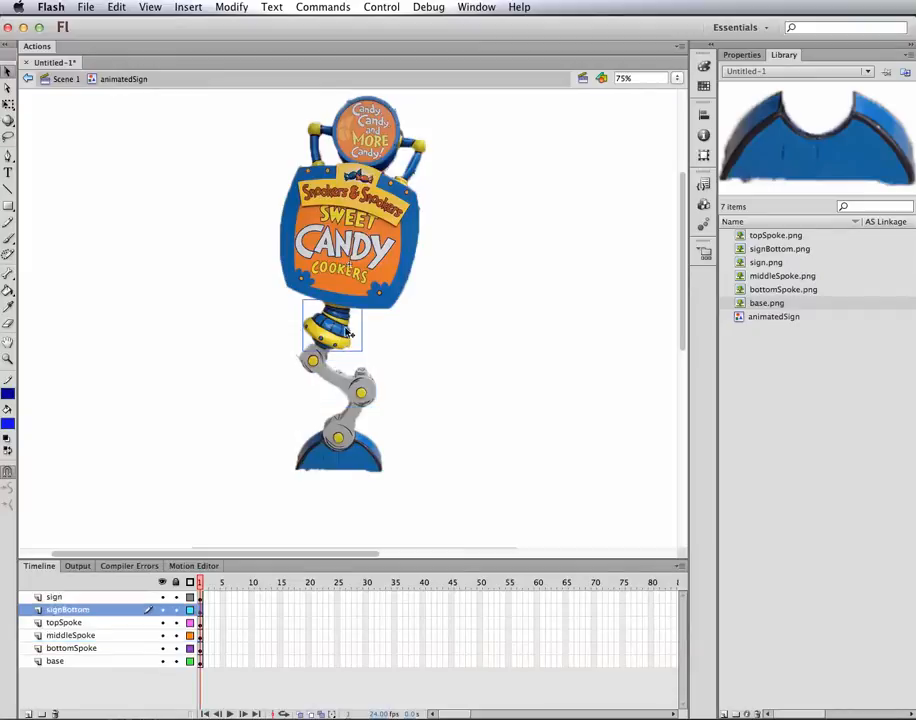
click(572, 328)
drag(452, 258, 461, 279)
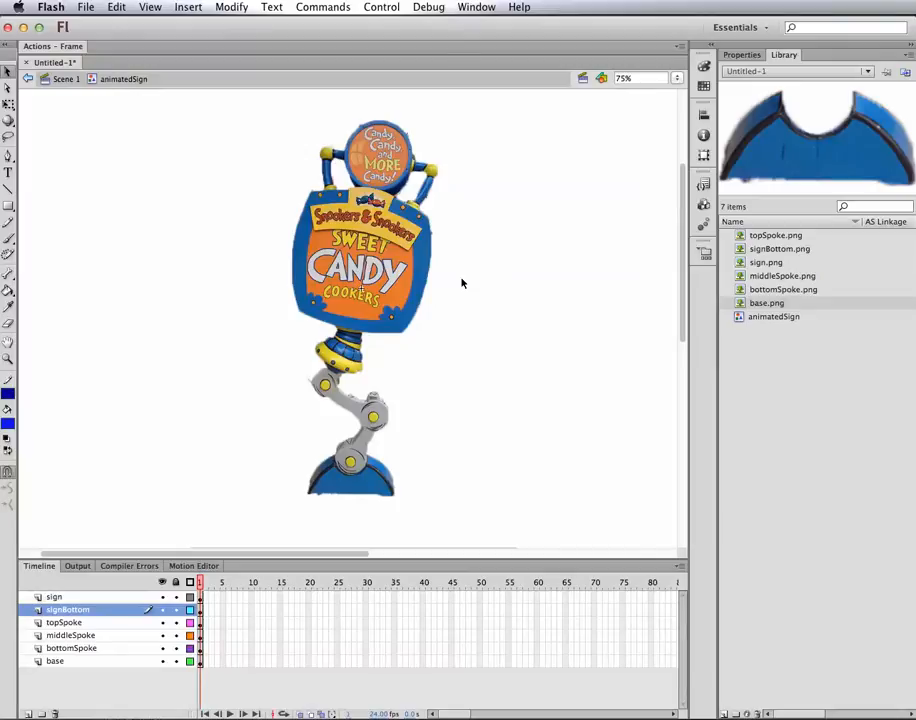
click(780, 262)
click(770, 303)
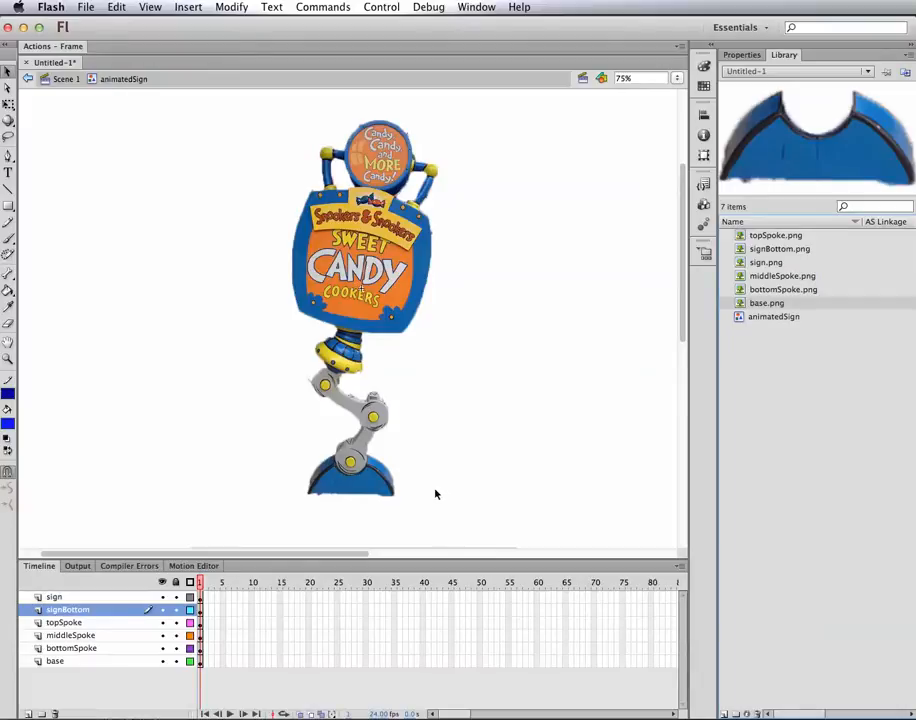
right_click(378, 466)
key(Escape)
click(377, 487)
right_click(379, 487)
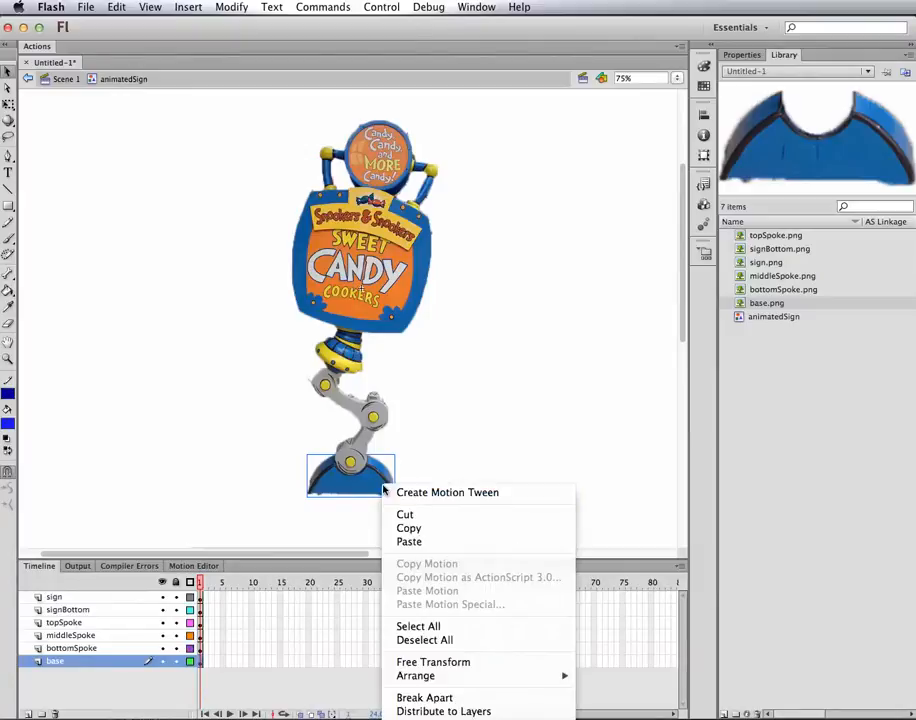
click(504, 52)
Convert the sign image to a Graphic symbol named sign, and select the sign bottom piece beneath it
click(369, 146)
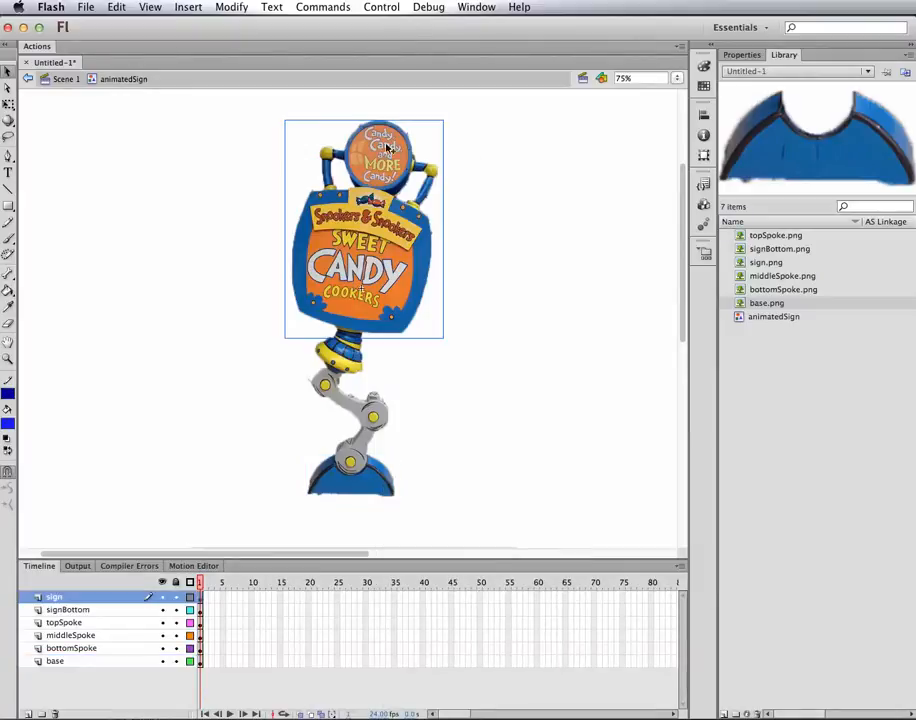
right_click(386, 144)
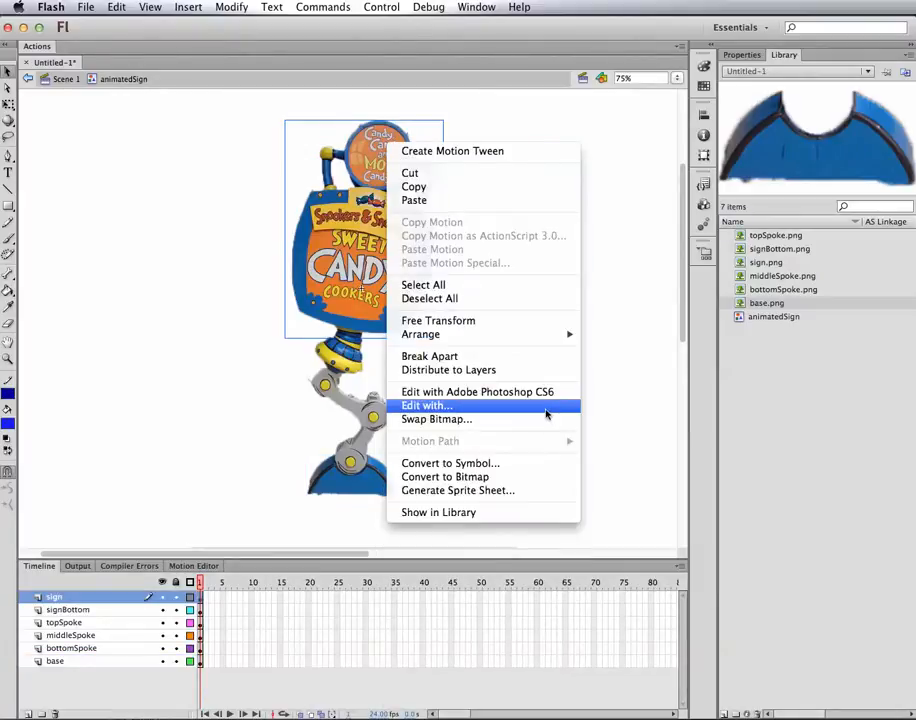
click(517, 463)
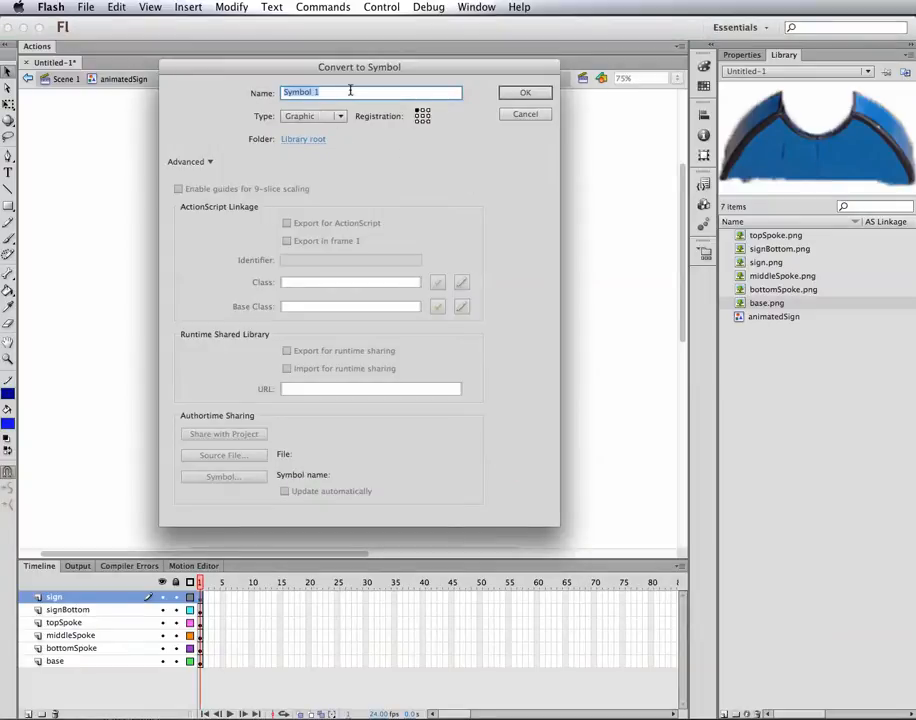
text(sign)
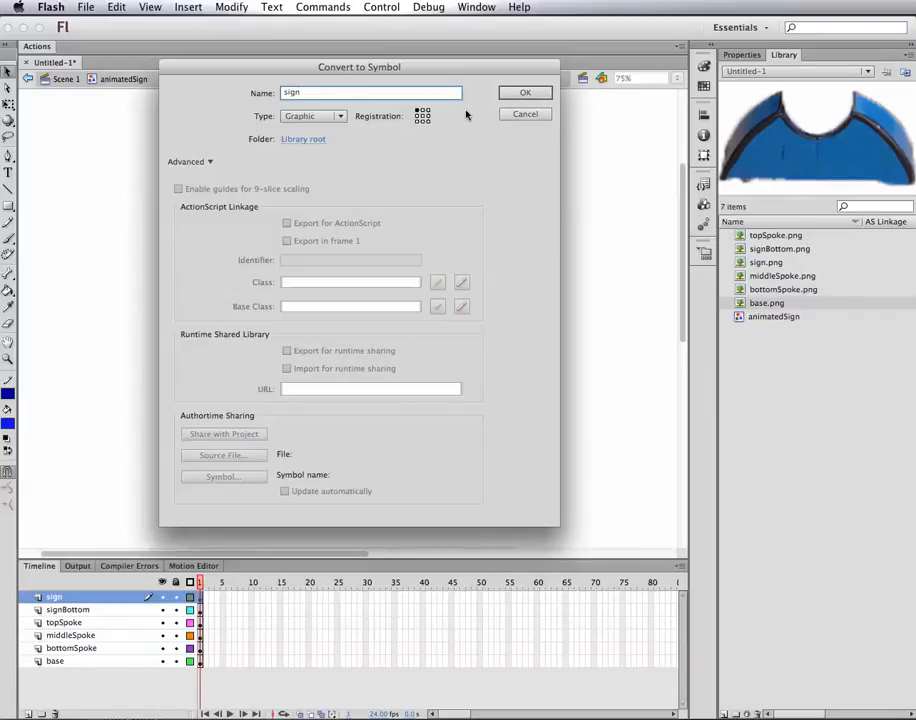
key(Return)
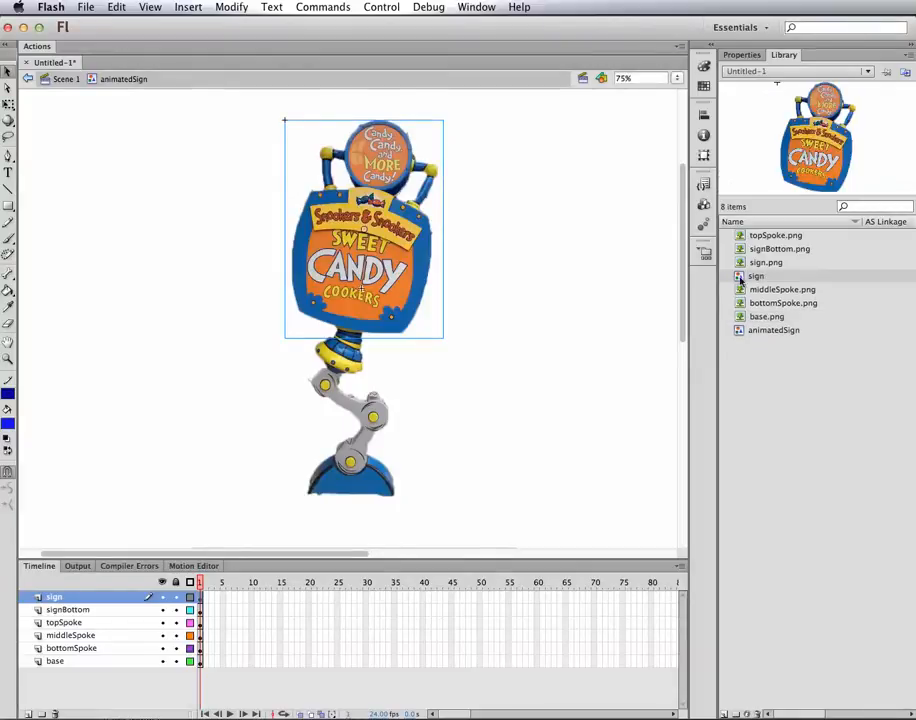
click(347, 352)
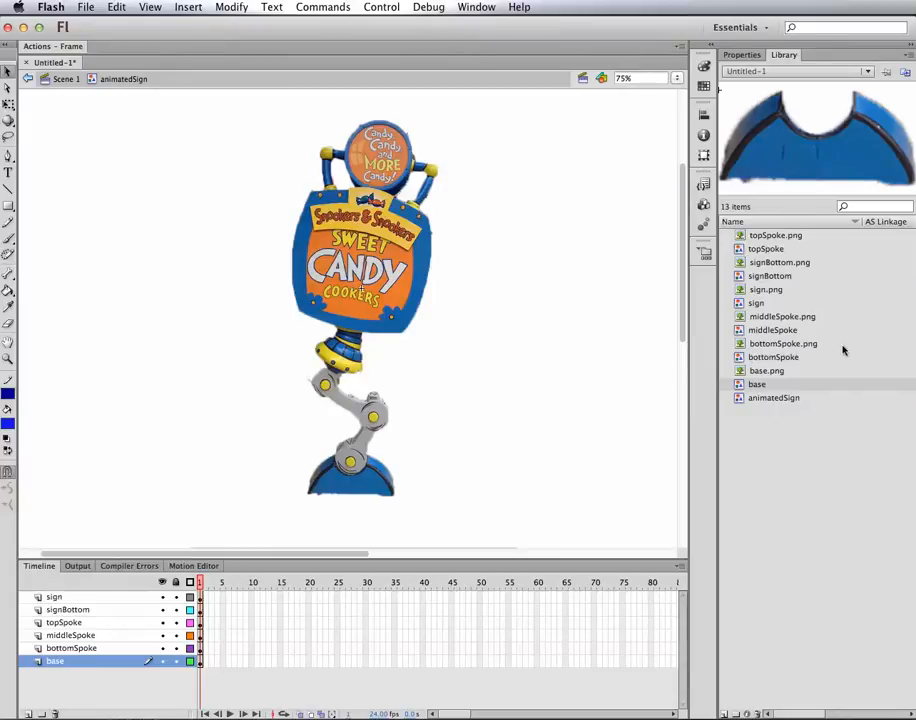
Create a library folder named sign PNGs
click(736, 714)
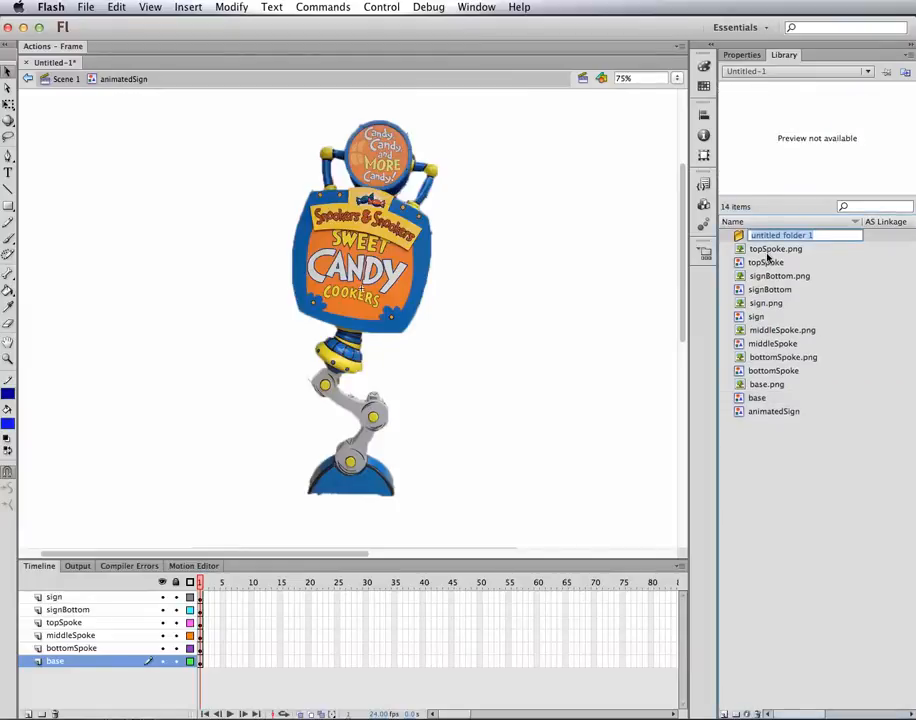
text(sign PNGs)
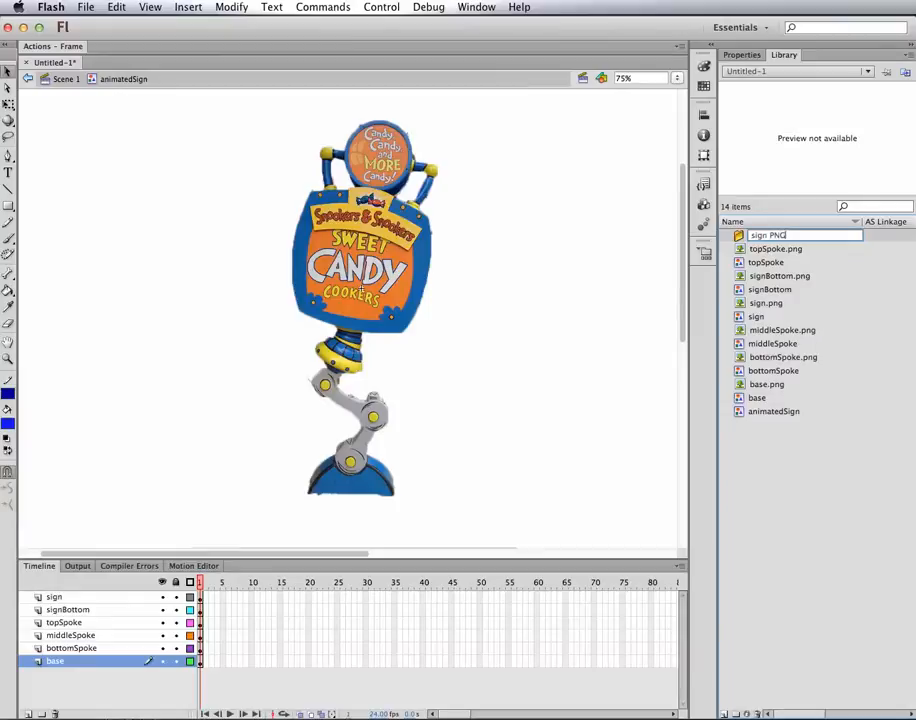
key(Return)
Move the topSpoke, signBottom, sign, middleSpoke, bottomSpoke and base PNG images into the sign PNGs library folder
click(783, 237)
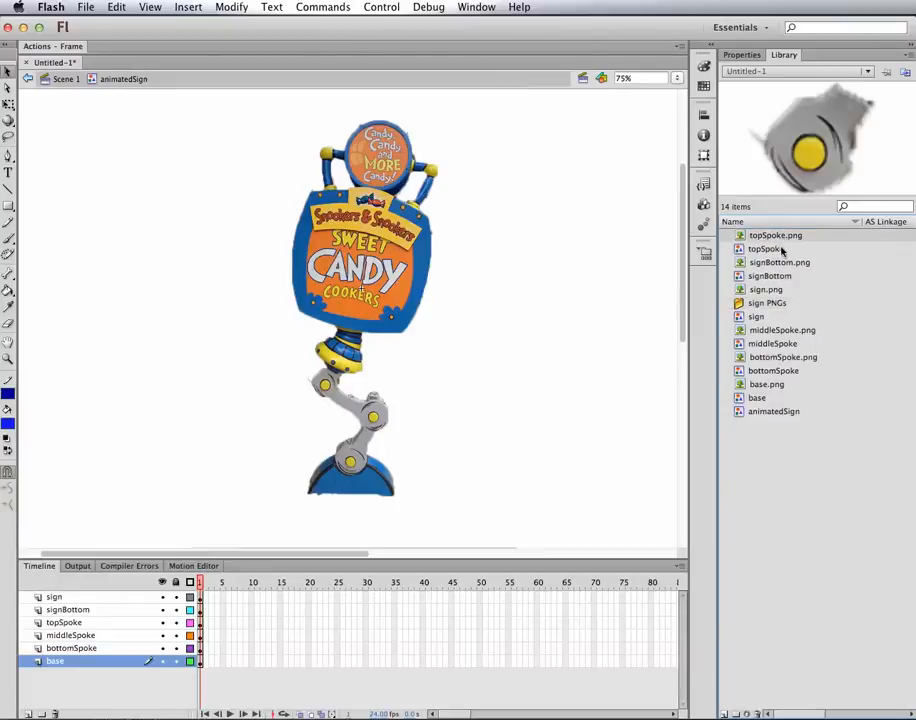
click(788, 263)
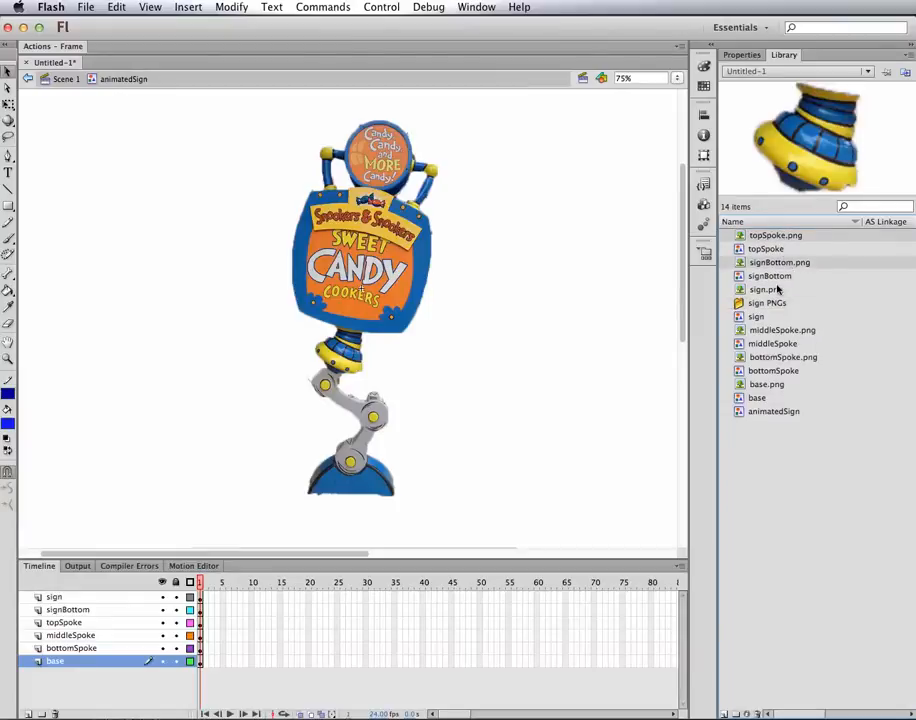
click(755, 290)
scroll(763, 318, right, 2)
super+click(766, 333)
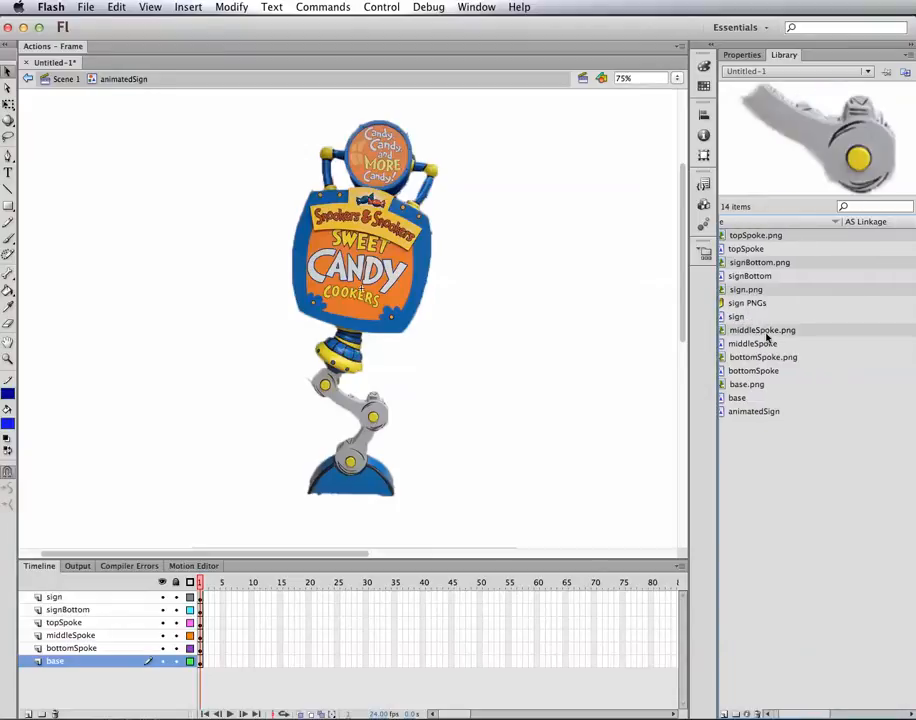
super+click(767, 359)
super+click(757, 388)
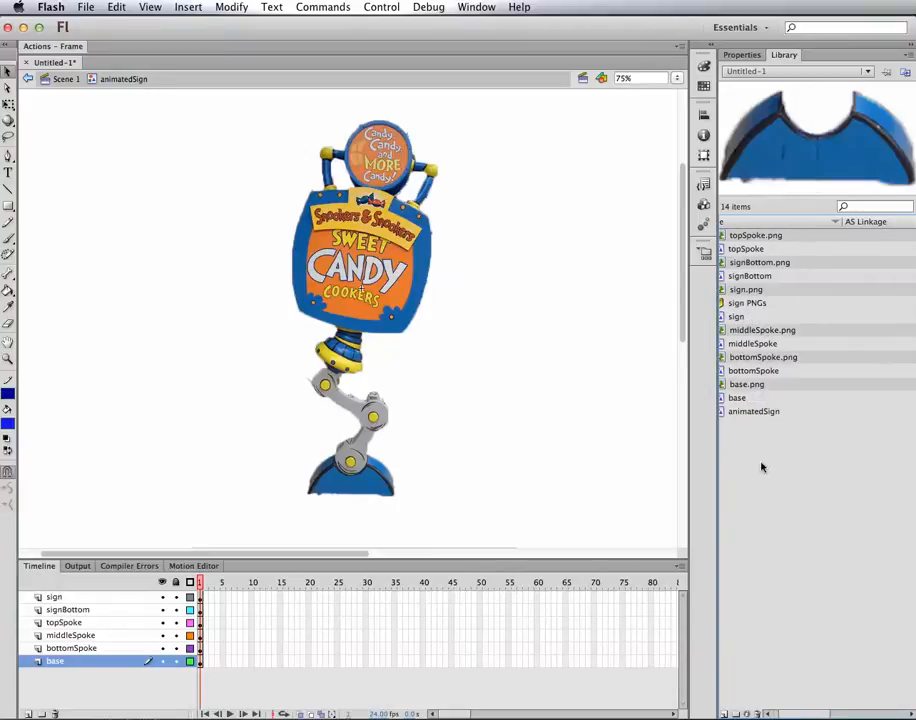
scroll(805, 716, left, 2)
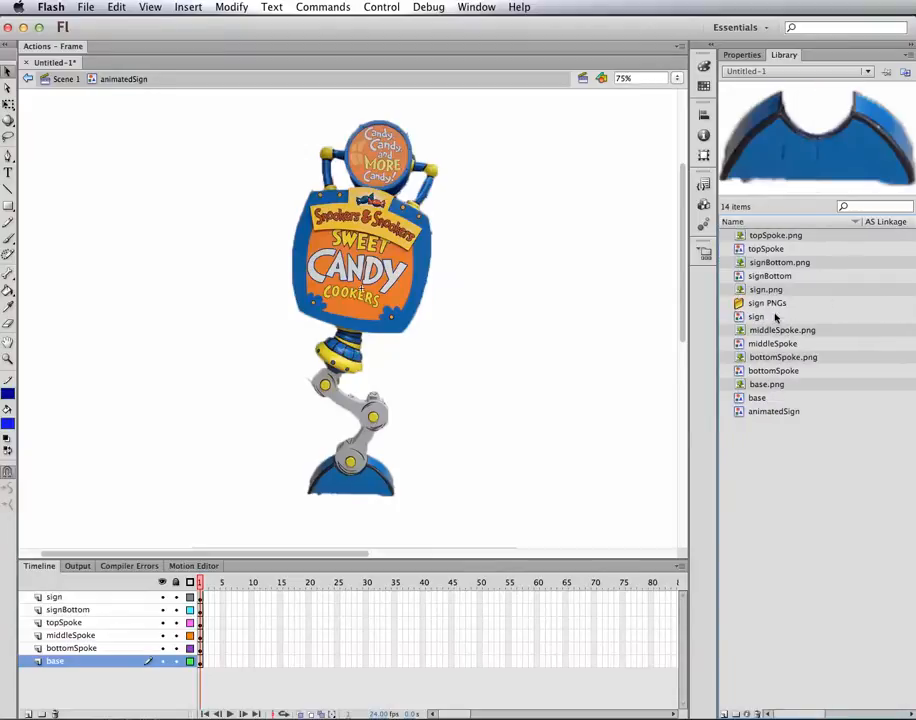
drag(773, 331, 762, 311)
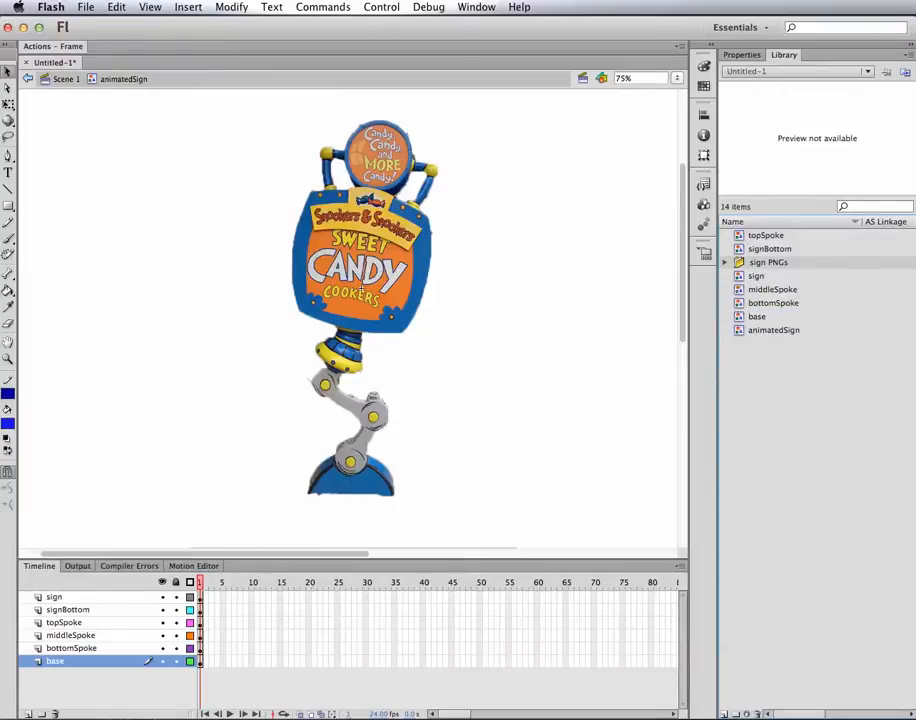
Create a second library folder named animatedSignFolder
click(738, 713)
text(animatedSign)
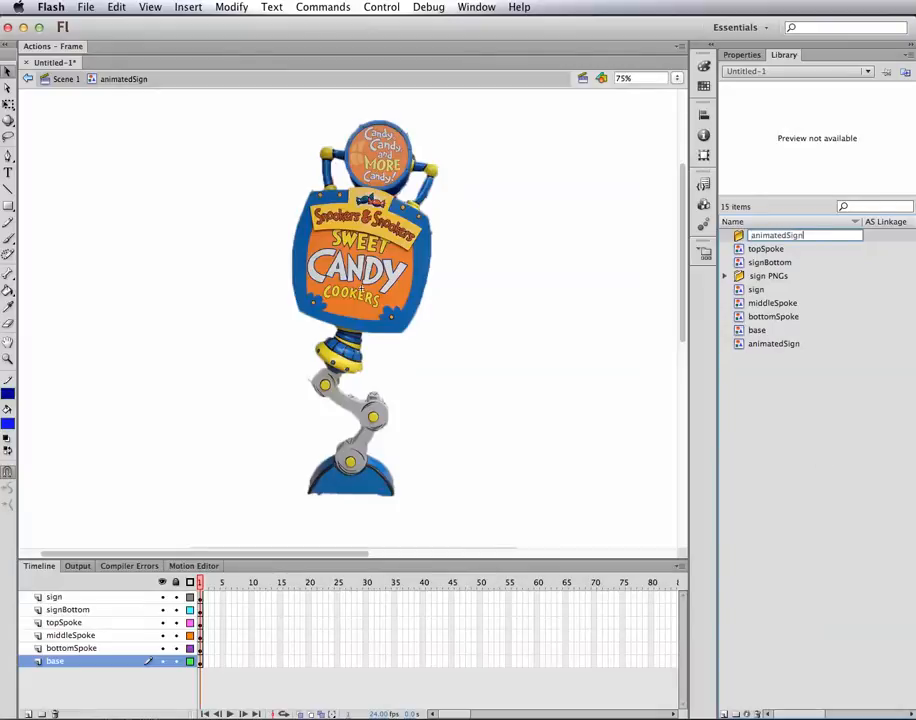
key(Return)
key(Return)
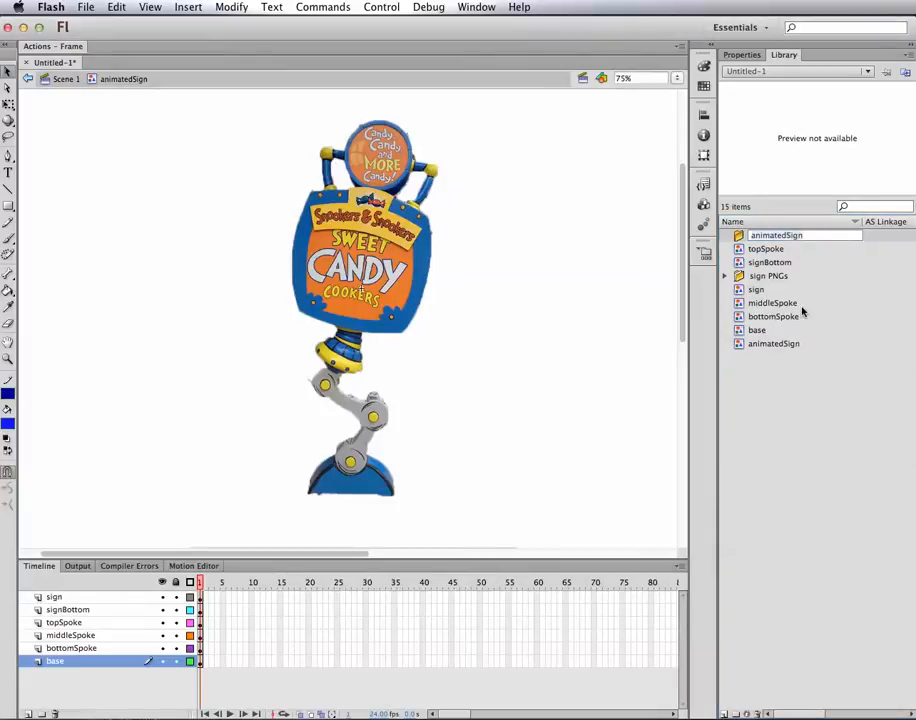
click(804, 236)
text(Folde)
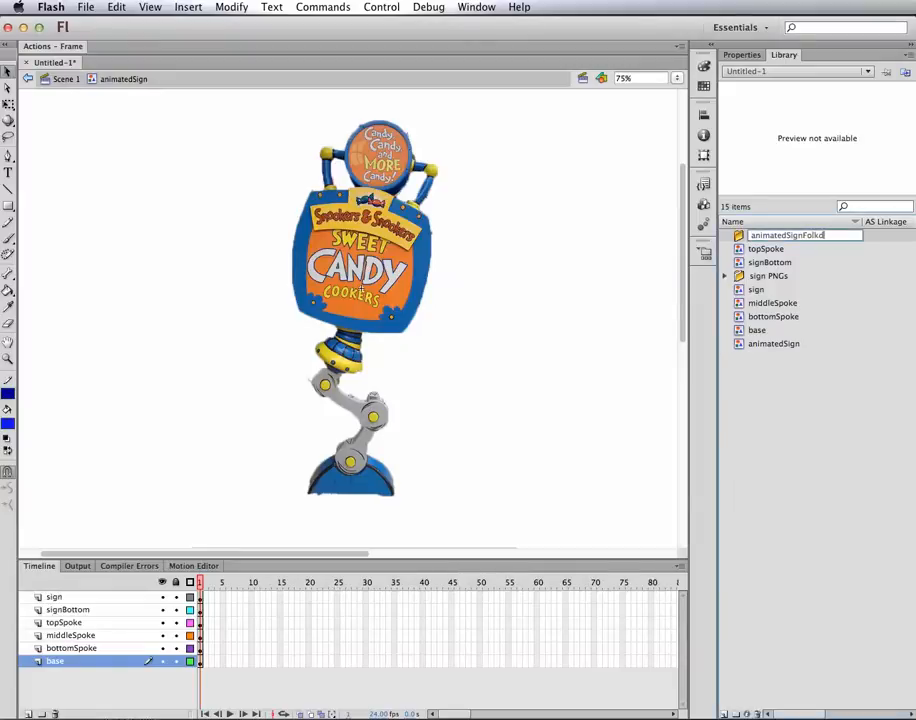
text(r)
key(Return)
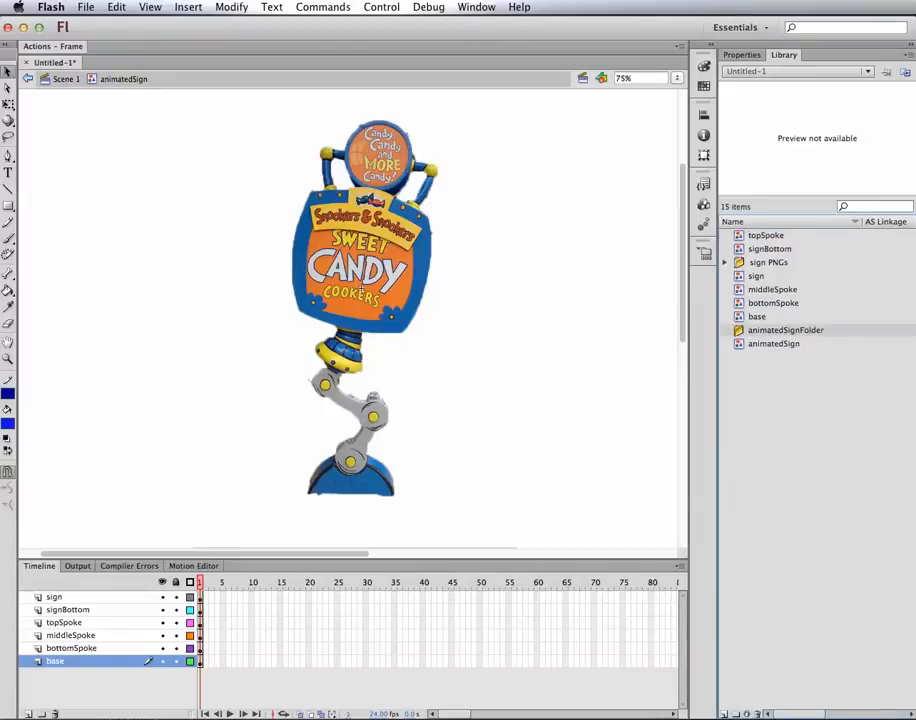
Move all the graphic symbols, from topSpoke to animatedSign, into the animatedSignFolder library folder
click(756, 276)
shift+click(757, 317)
drag(757, 320, 771, 277)
click(770, 249)
shift+click(770, 237)
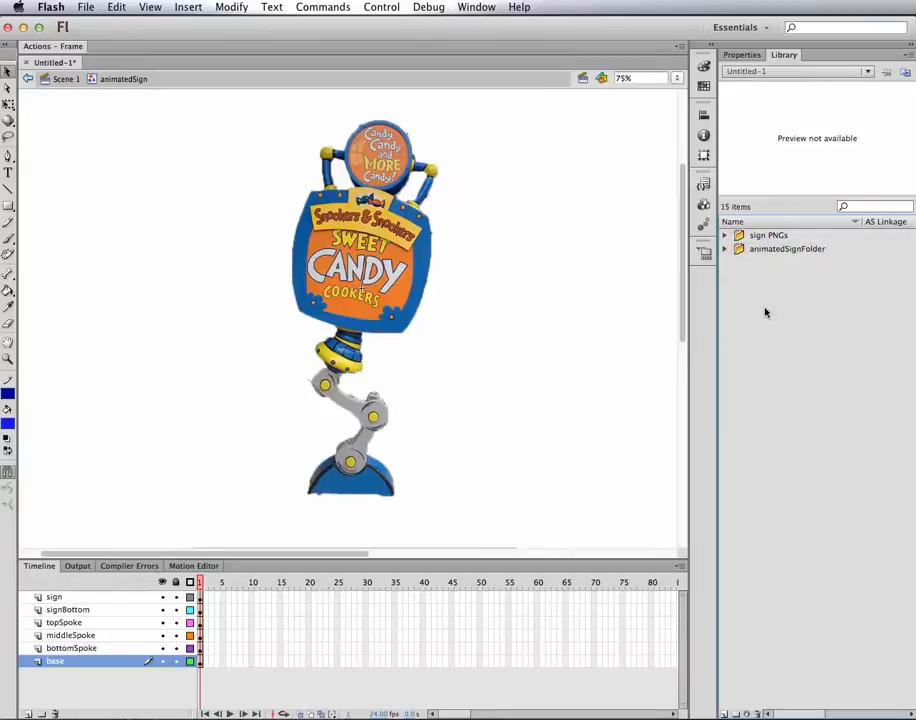
Select the sign's parts on the stage one after another, down to the base, to check them as separate symbols
click(380, 330)
click(345, 365)
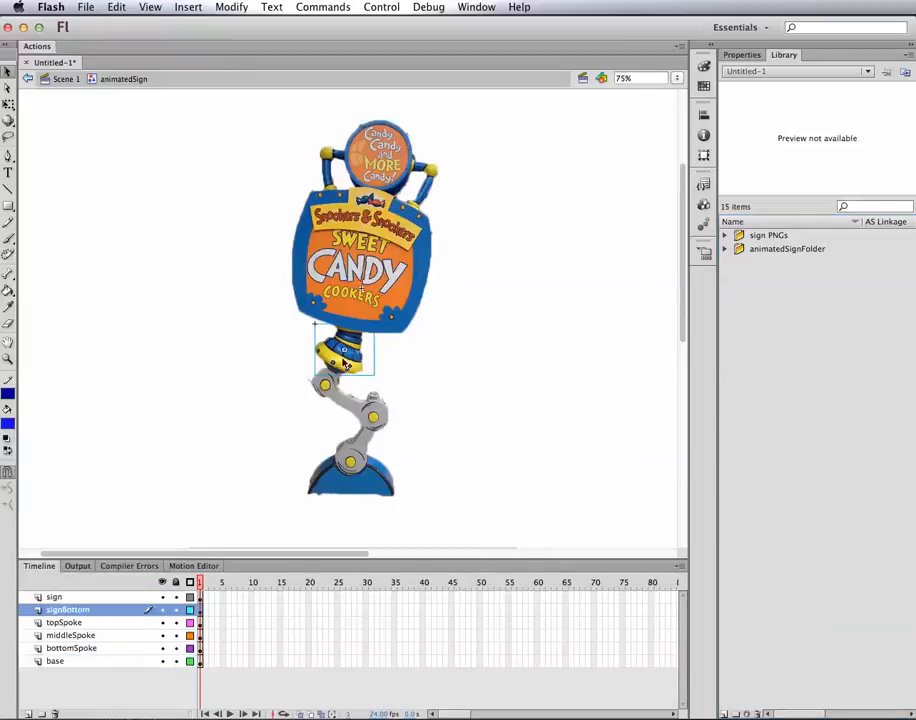
click(345, 395)
click(380, 420)
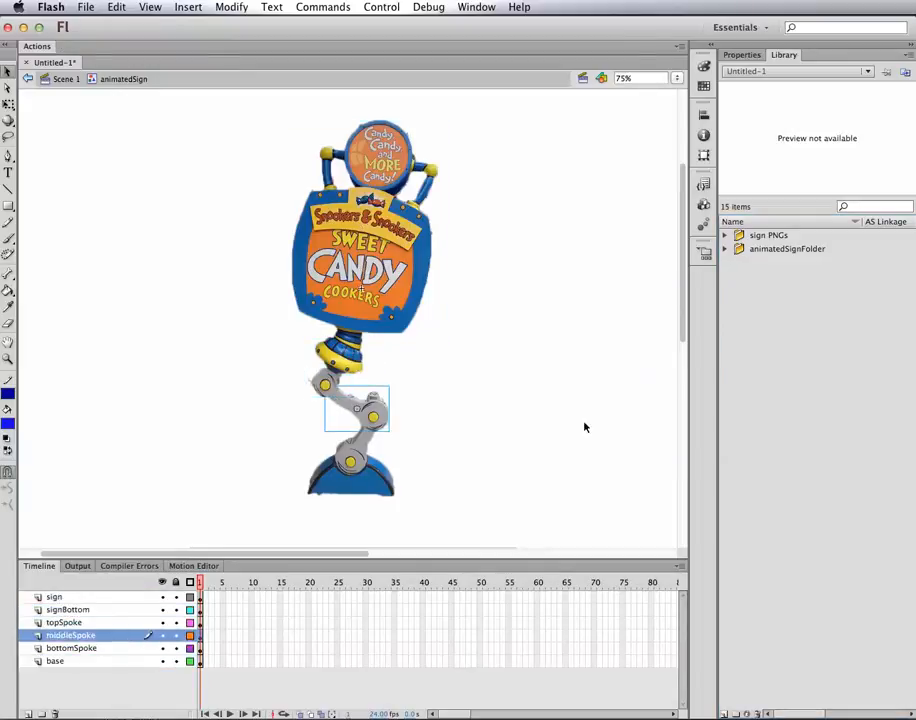
click(358, 440)
click(368, 488)
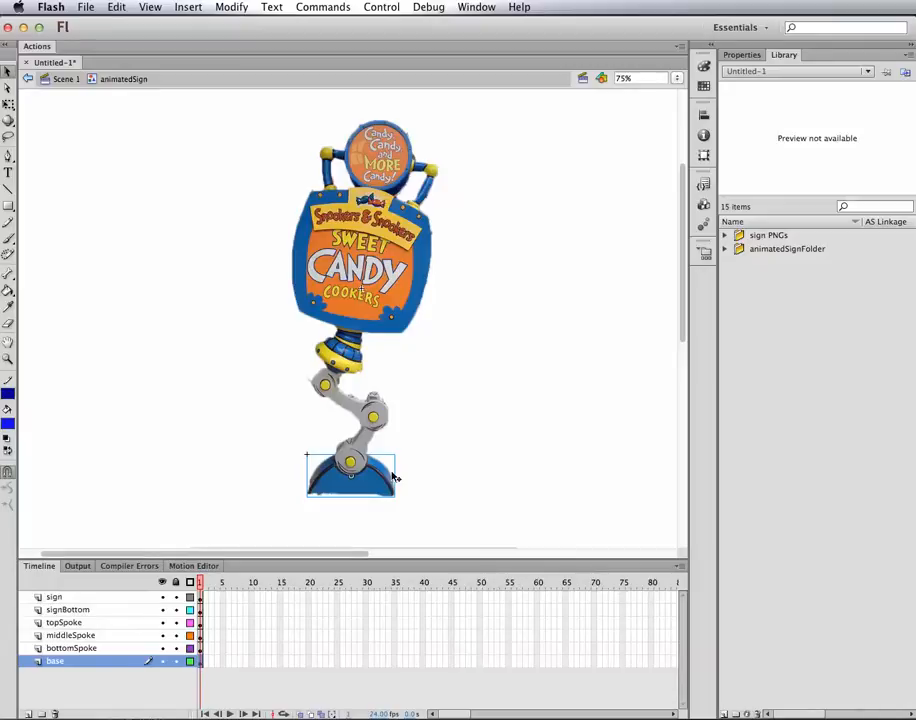
Free-transform the bottom spoke, undo a trial rotation about its centre, and move its transformation point to its lower yellow joint
click(357, 457)
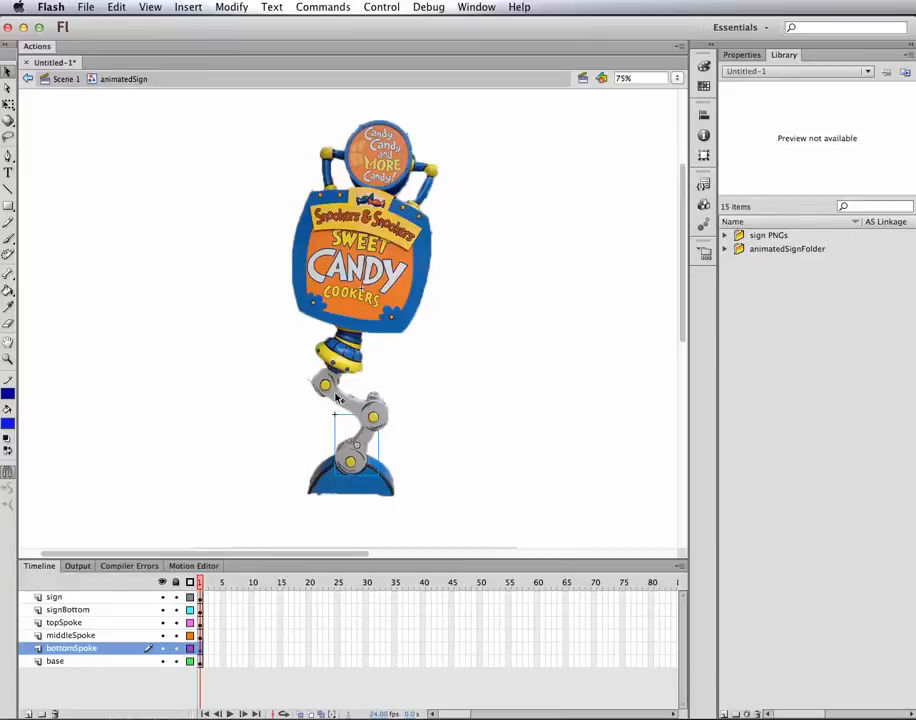
click(8, 104)
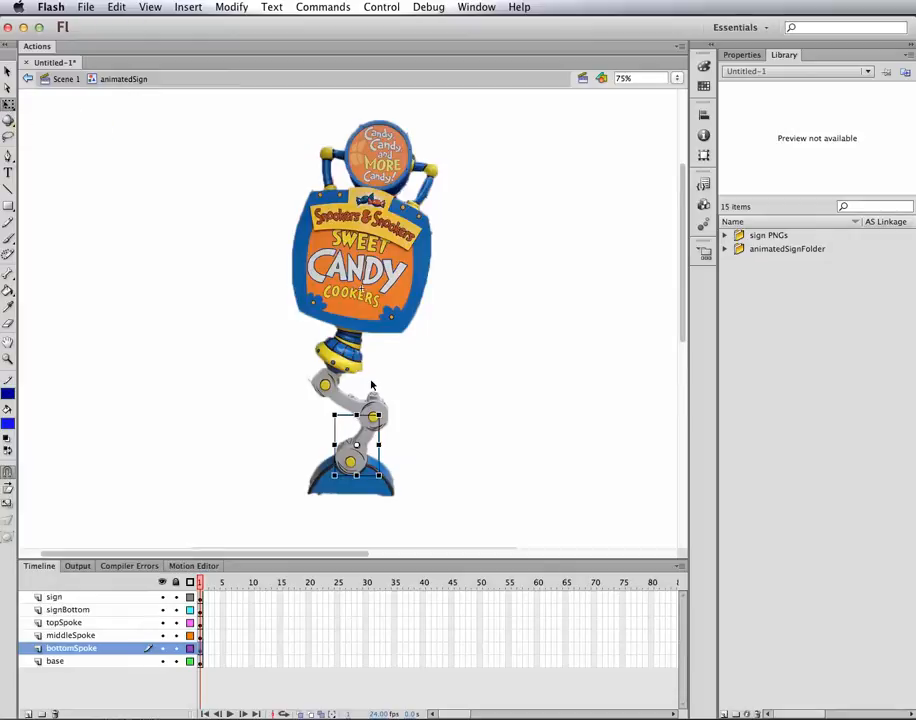
drag(386, 408, 386, 437)
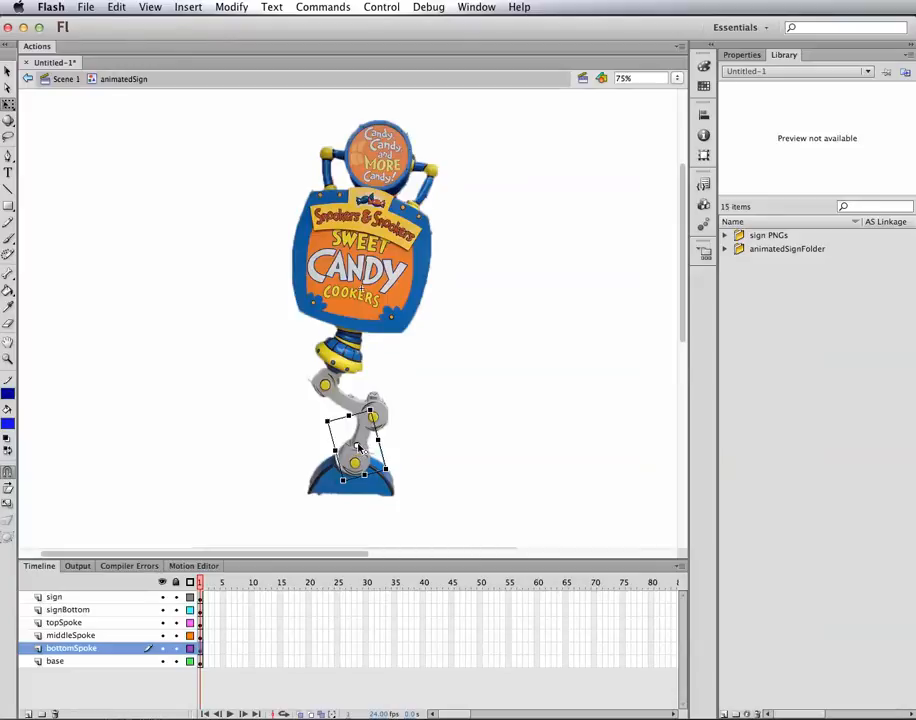
key(super+z)
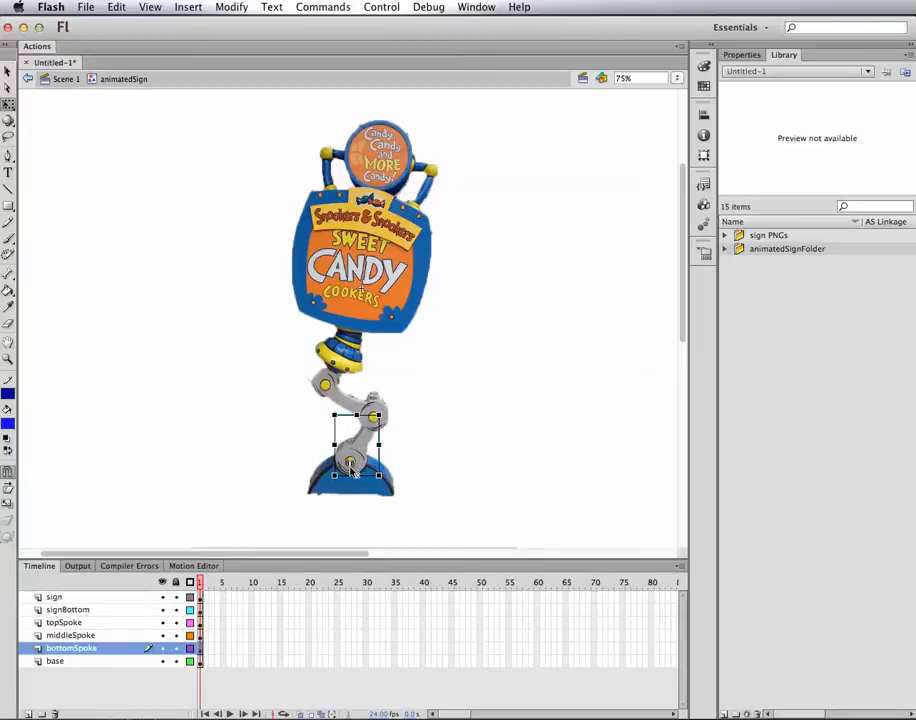
Turn off Snap to Guides and Snap to Objects, centre the bottom spoke's pivot on its lower joint, and undo a trial rotation
click(154, 7)
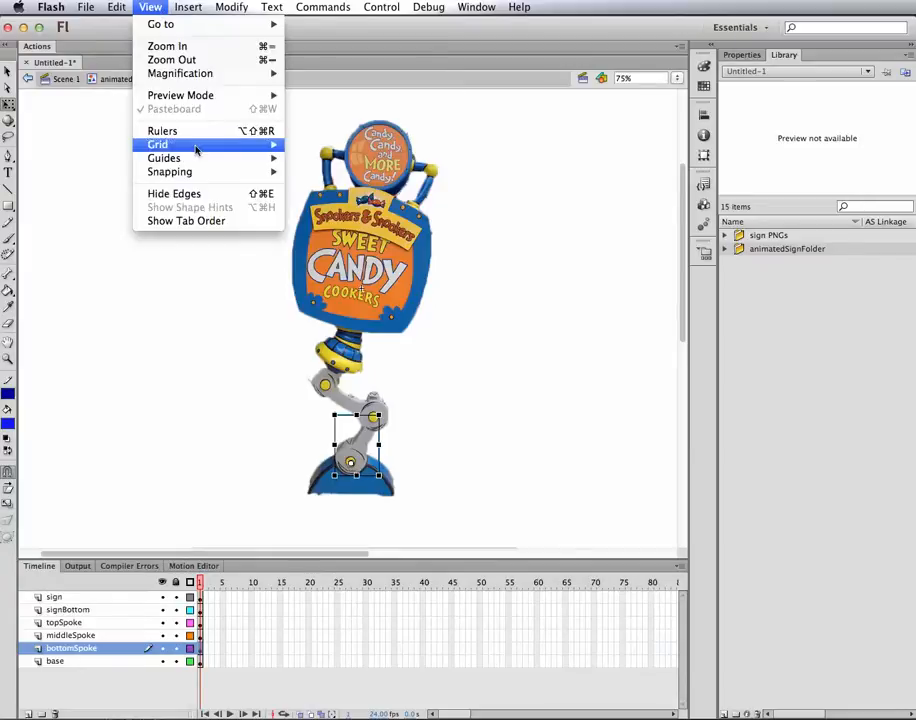
mouse_move(200, 179)
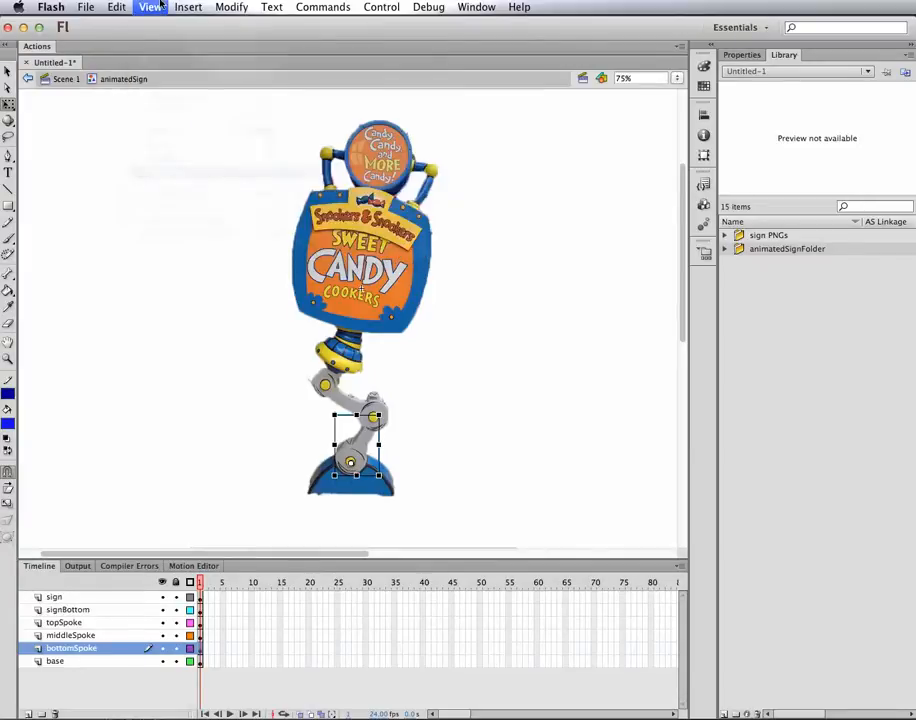
click(361, 198)
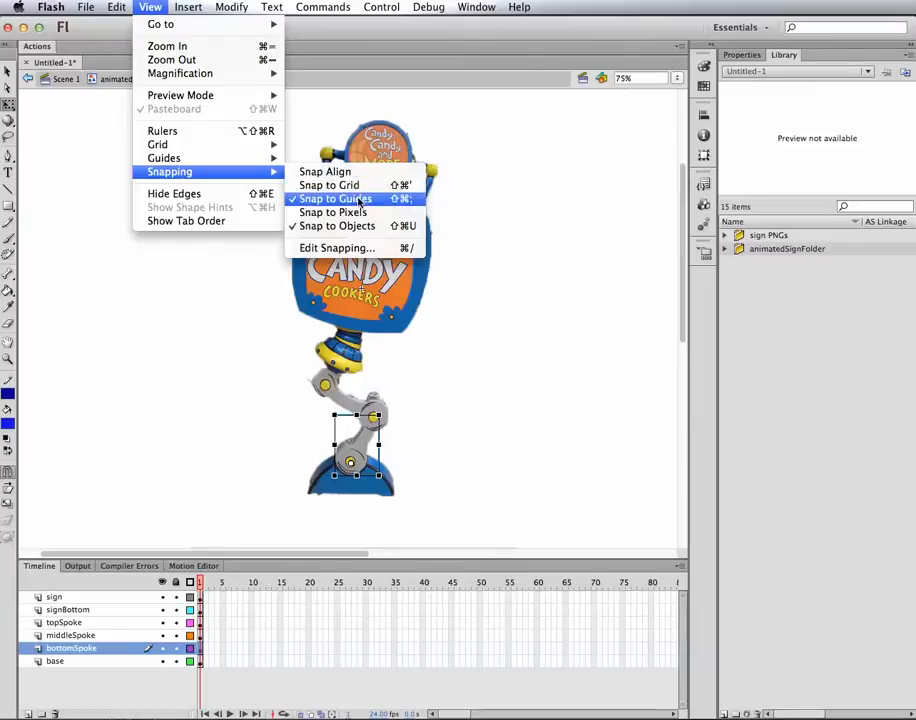
click(157, 7)
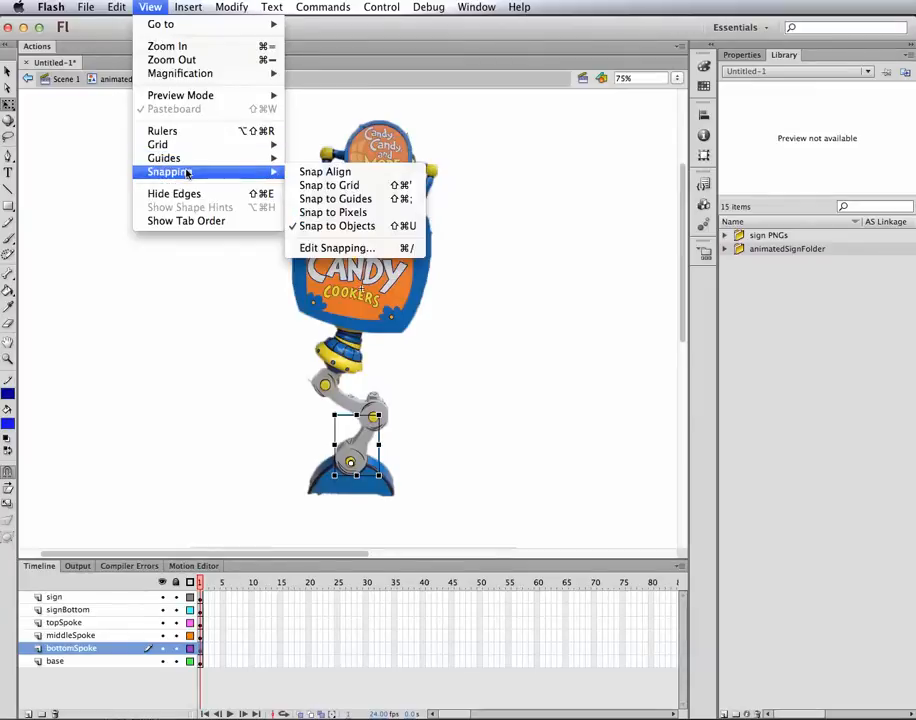
click(350, 227)
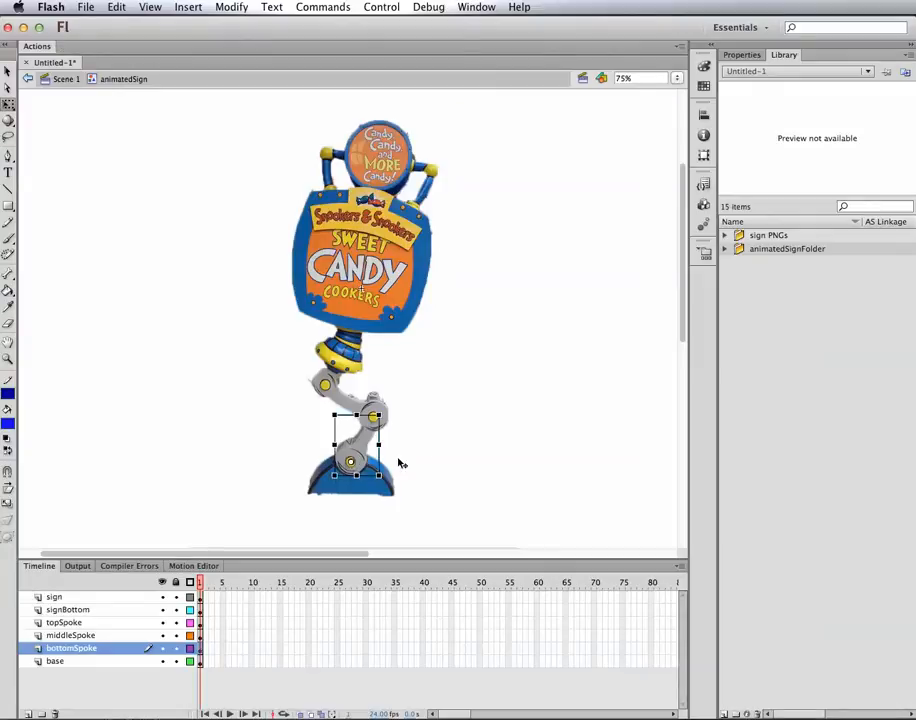
drag(389, 411, 360, 408)
key(super+z)
Set the middle spoke's transformation point on its lower yellow joint and the top spoke's on its own yellow joint
click(376, 413)
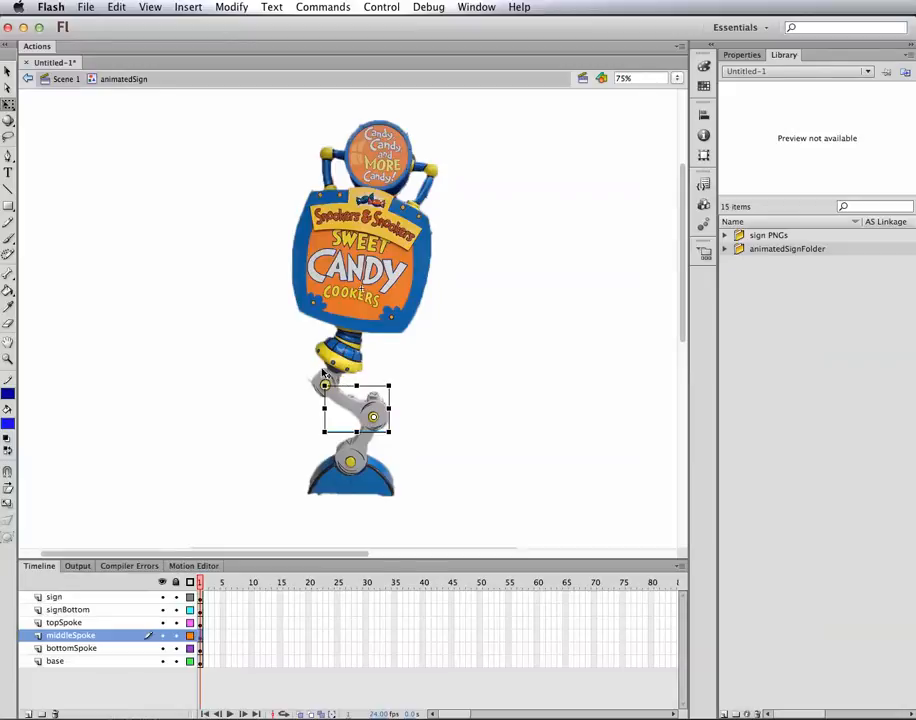
click(322, 370)
click(325, 381)
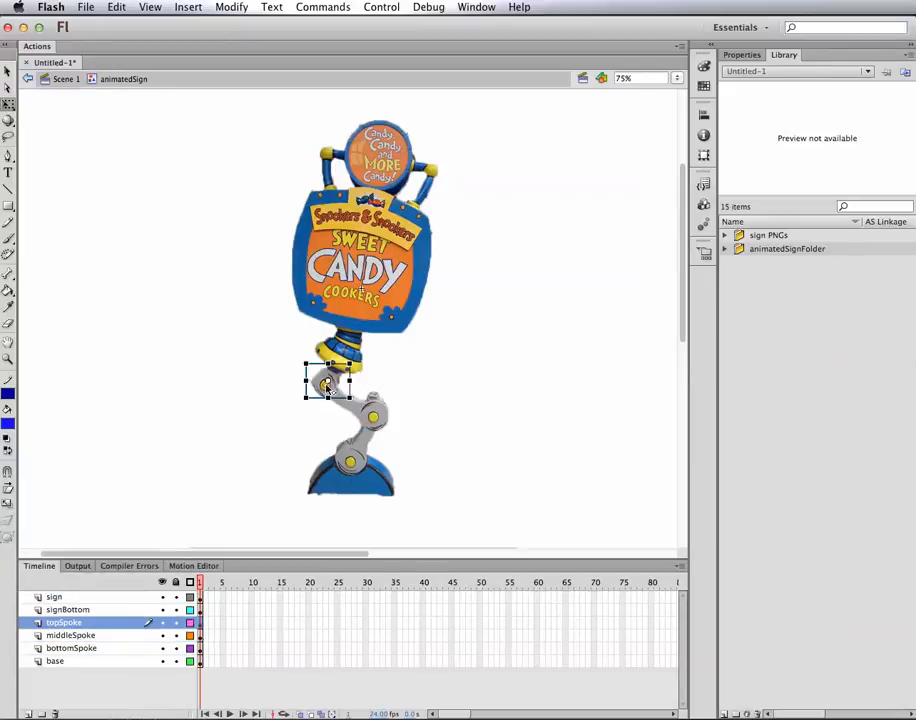
Move the sign bottom piece's transformation point to its lower end, where it meets the top spoke
click(356, 354)
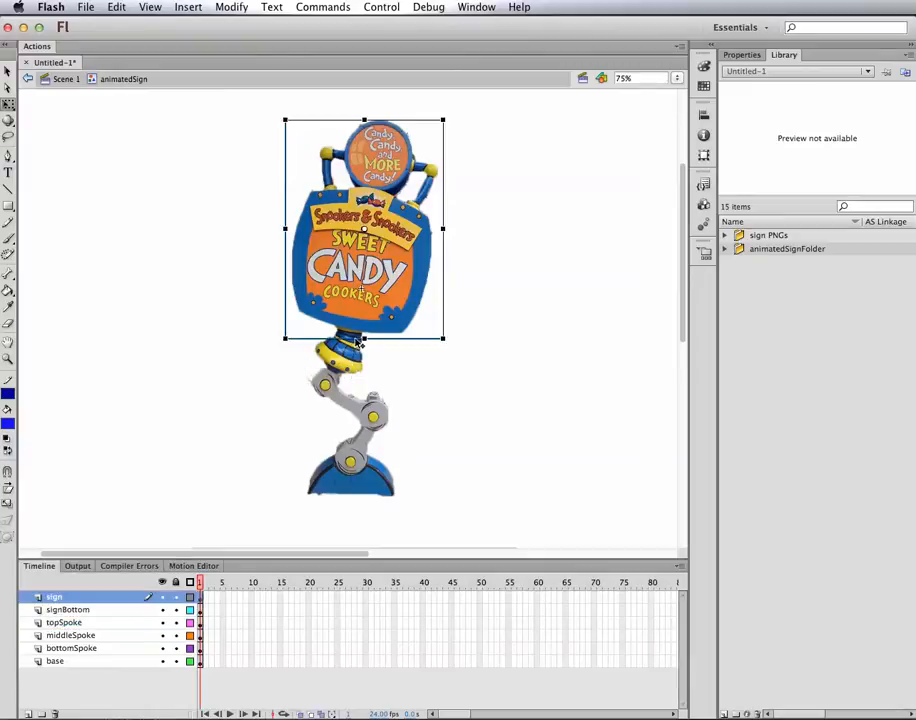
click(343, 365)
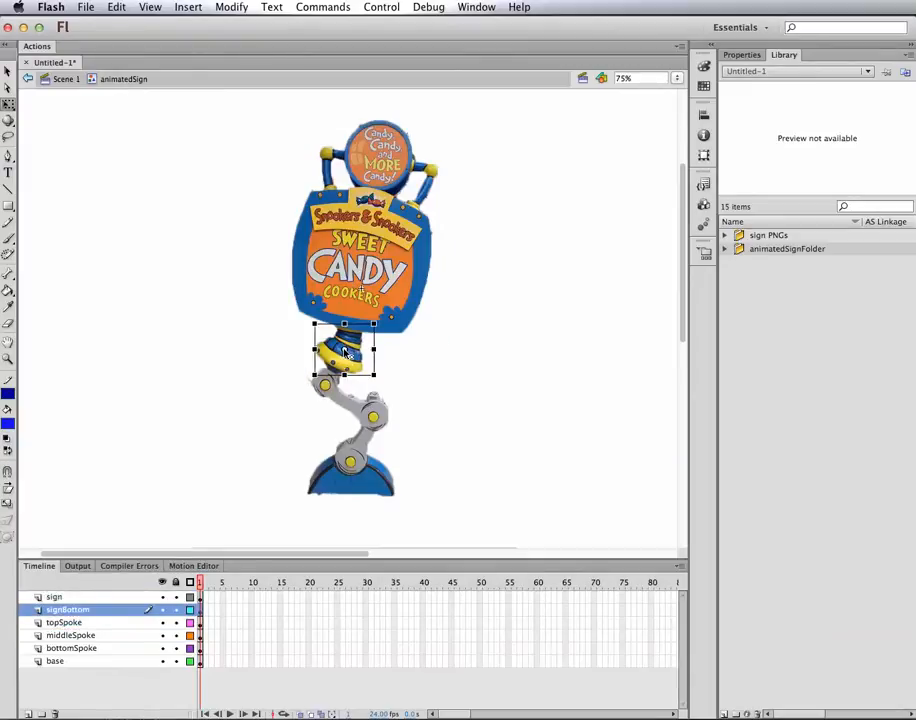
drag(343, 349, 380, 316)
Set the sign's transformation point at its lower edge above the sign bottom piece, test its rotation, and deselect the sign
click(385, 263)
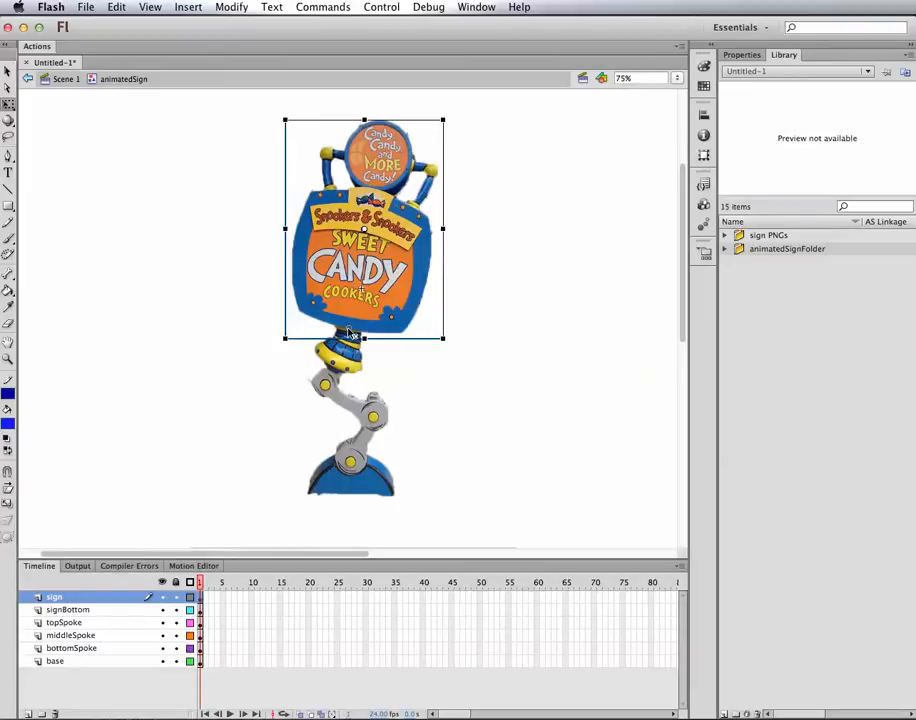
mouse_move(450, 115)
mouse_down()
mouse_move(489, 137)
mouse_move(364, 102)
mouse_move(420, 112)
mouse_move(437, 133)
mouse_up()
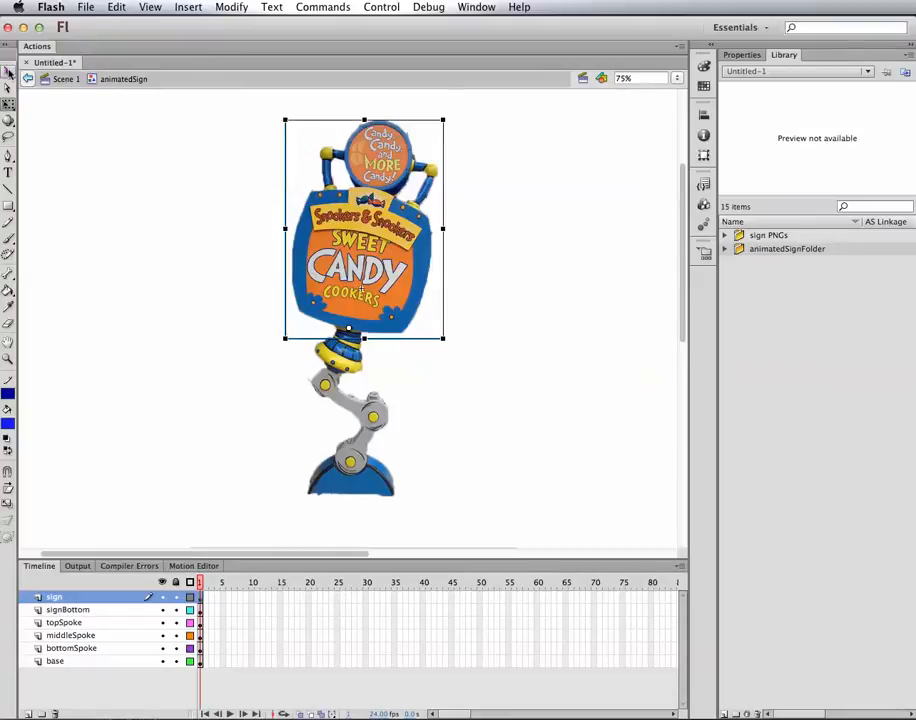
click(217, 221)
click(7, 70)
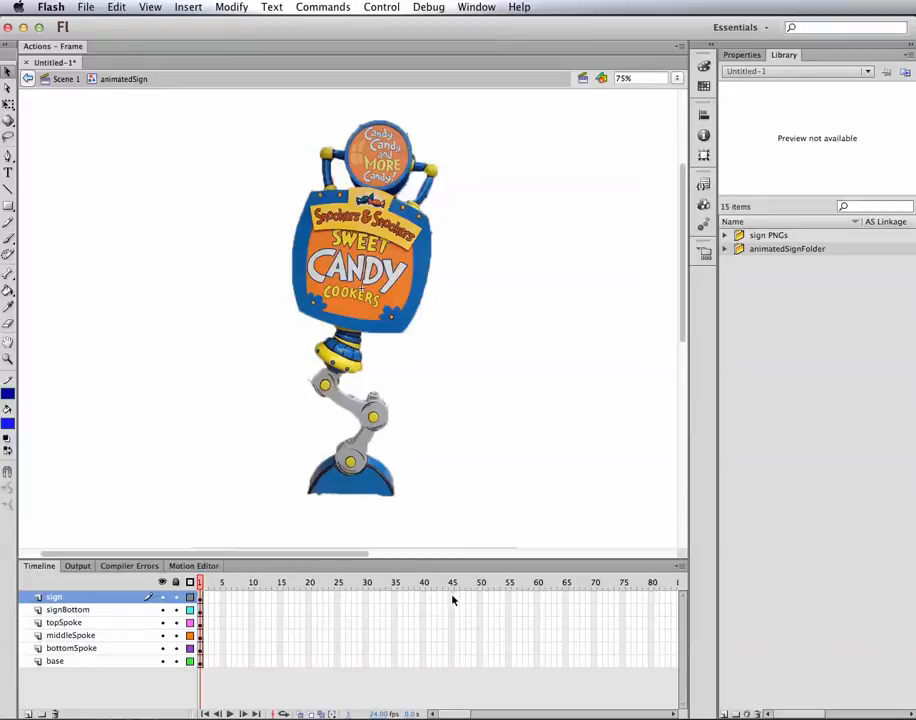
Extend all six layers, from sign to base, to frame 50 by inserting frames
click(480, 596)
shift+click(480, 664)
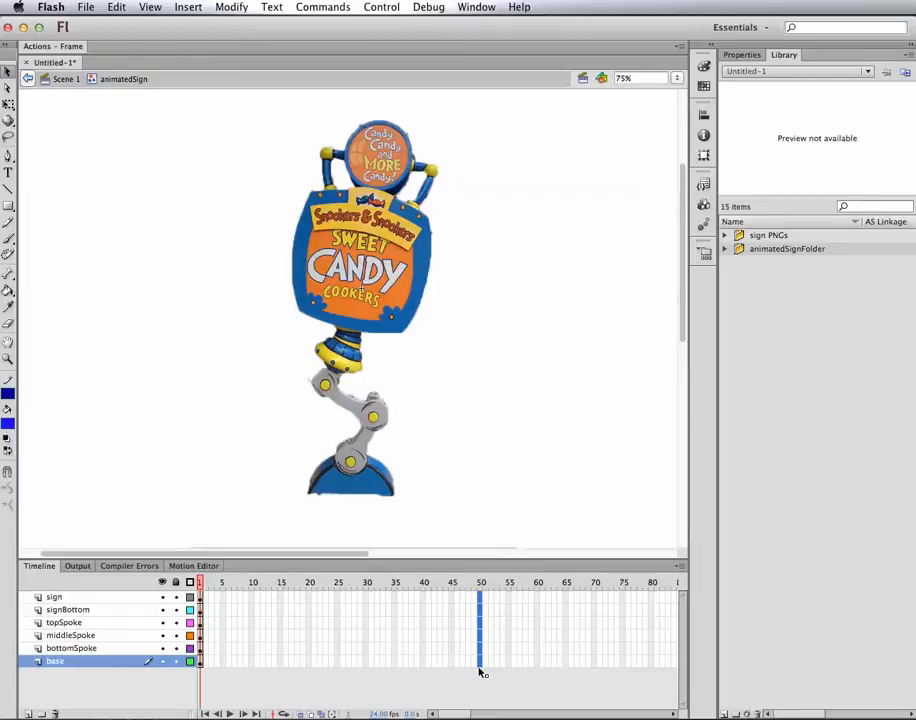
right_click(481, 602)
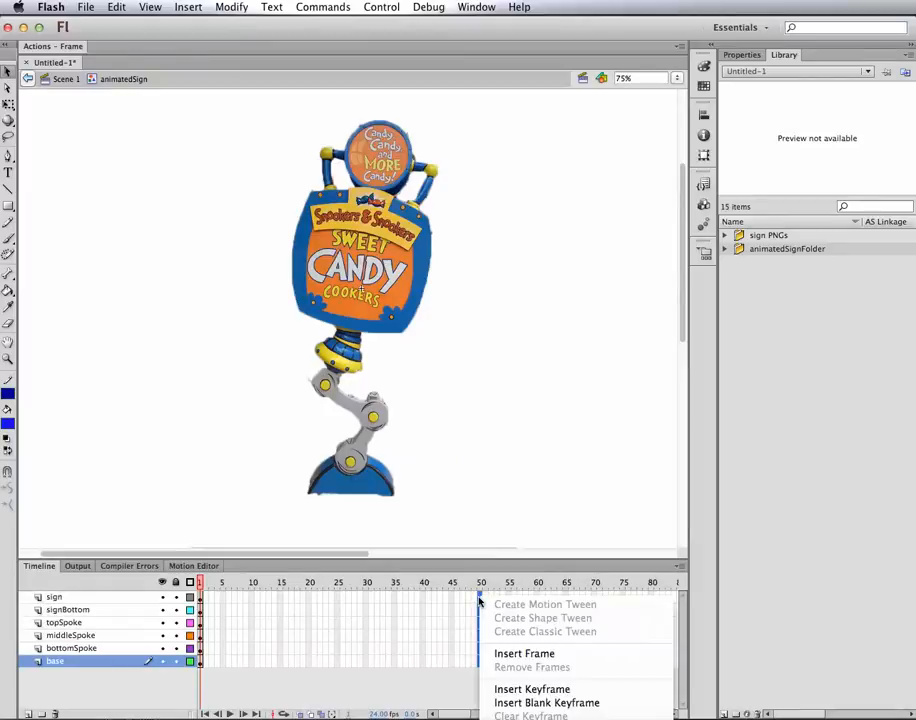
click(527, 655)
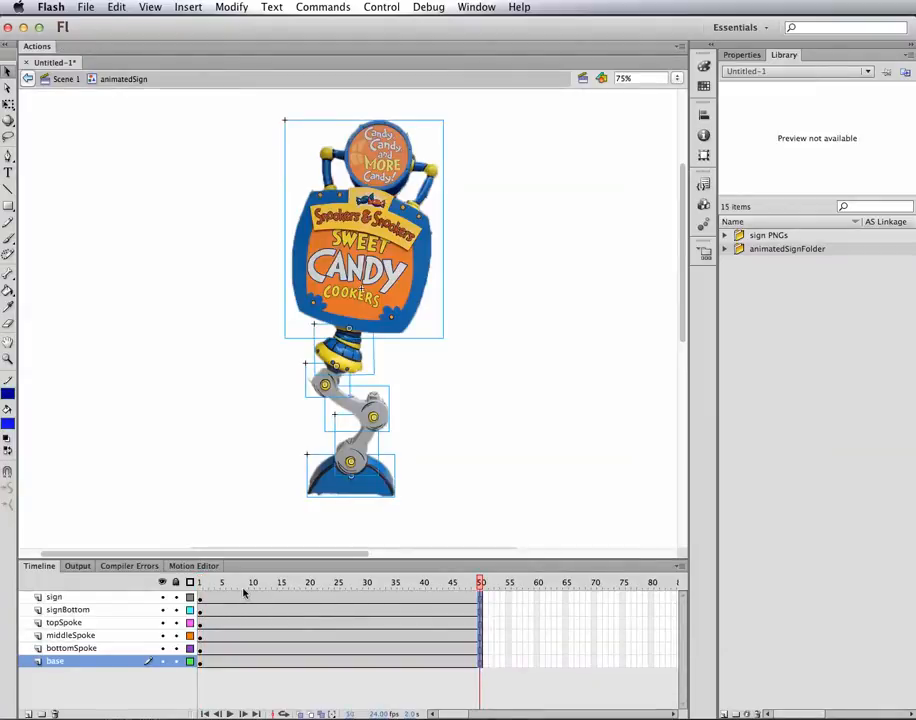
Deselect all the parts and create a motion tween on each of the six layers, from sign to base
click(467, 420)
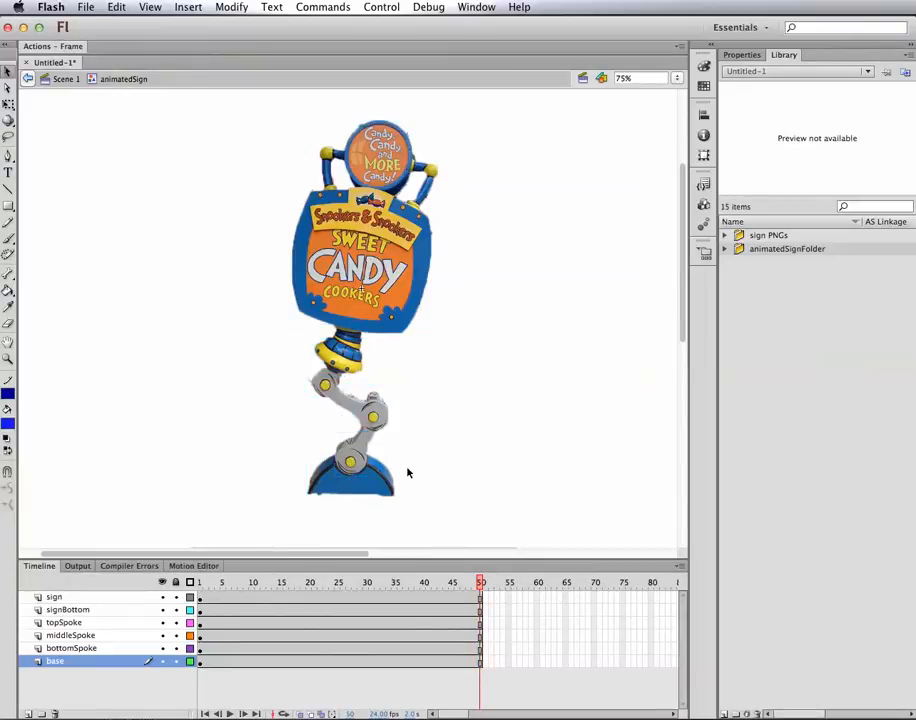
right_click(357, 598)
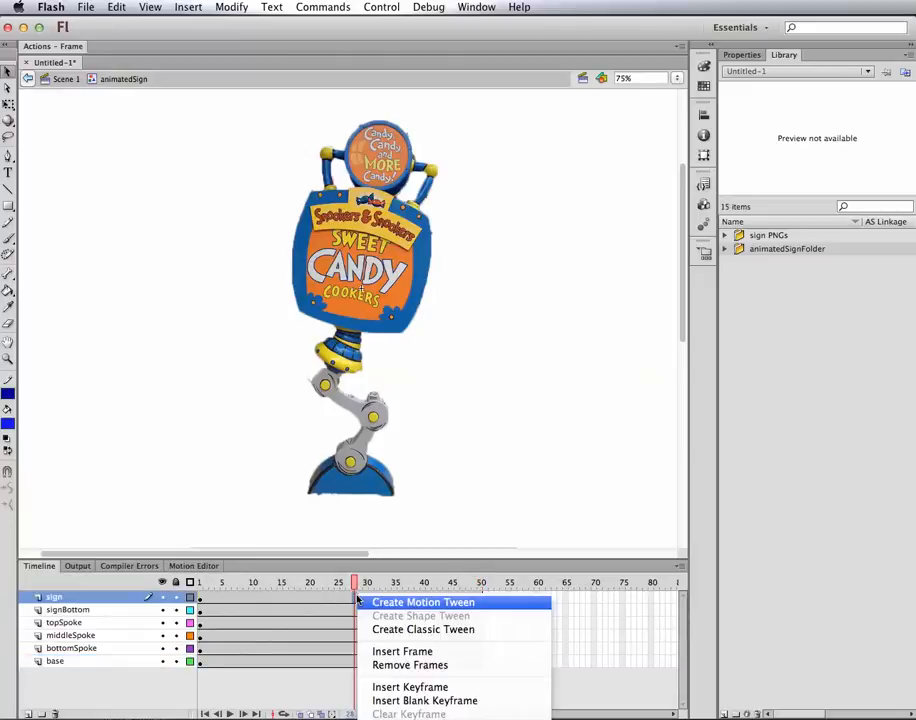
click(364, 603)
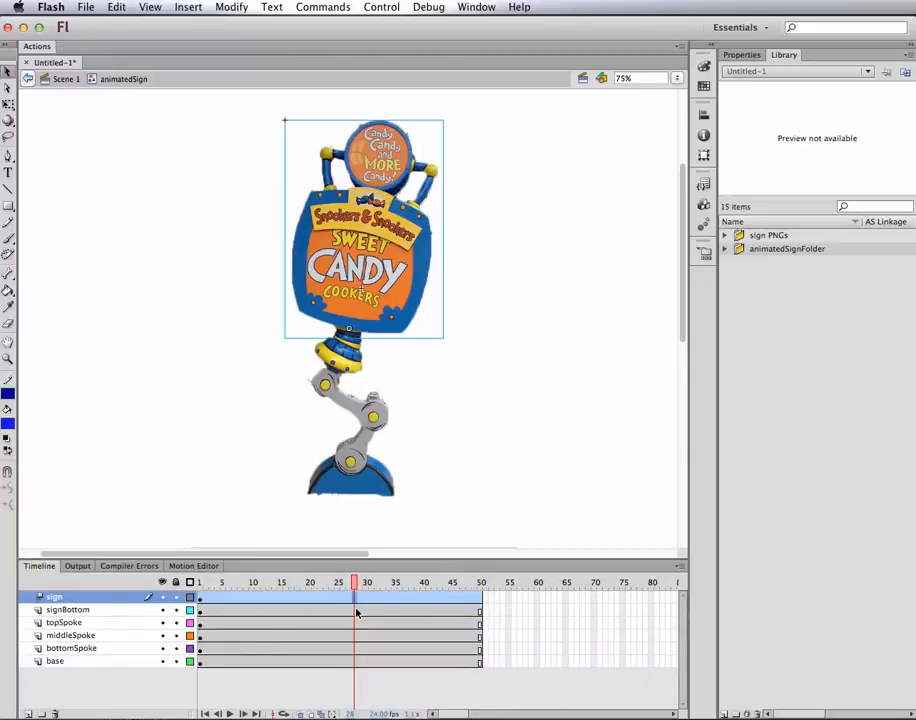
right_click(357, 611)
click(364, 616)
right_click(357, 623)
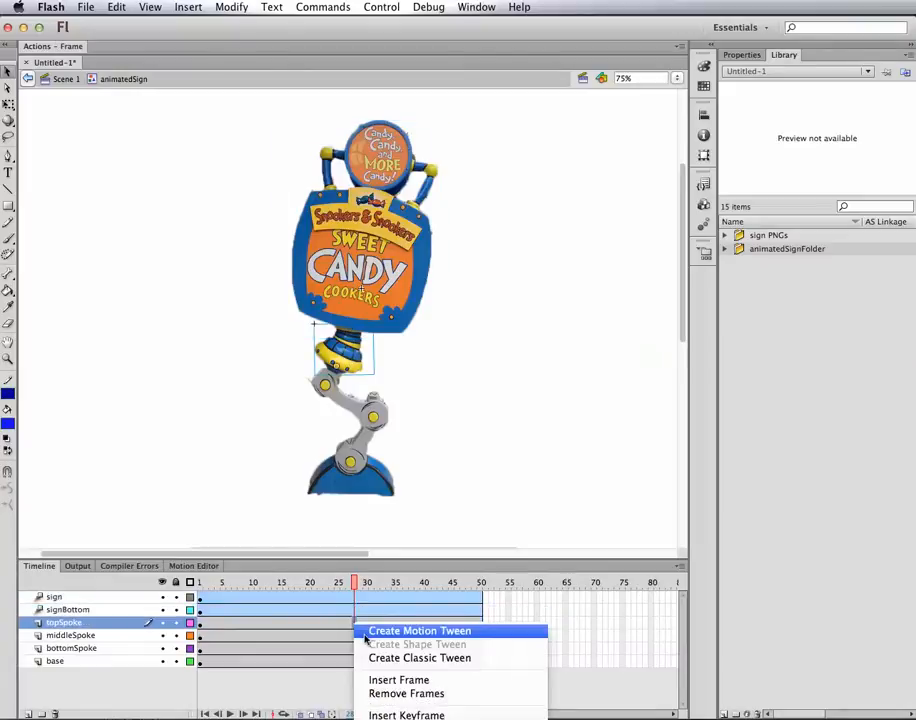
click(366, 632)
right_click(358, 636)
click(365, 642)
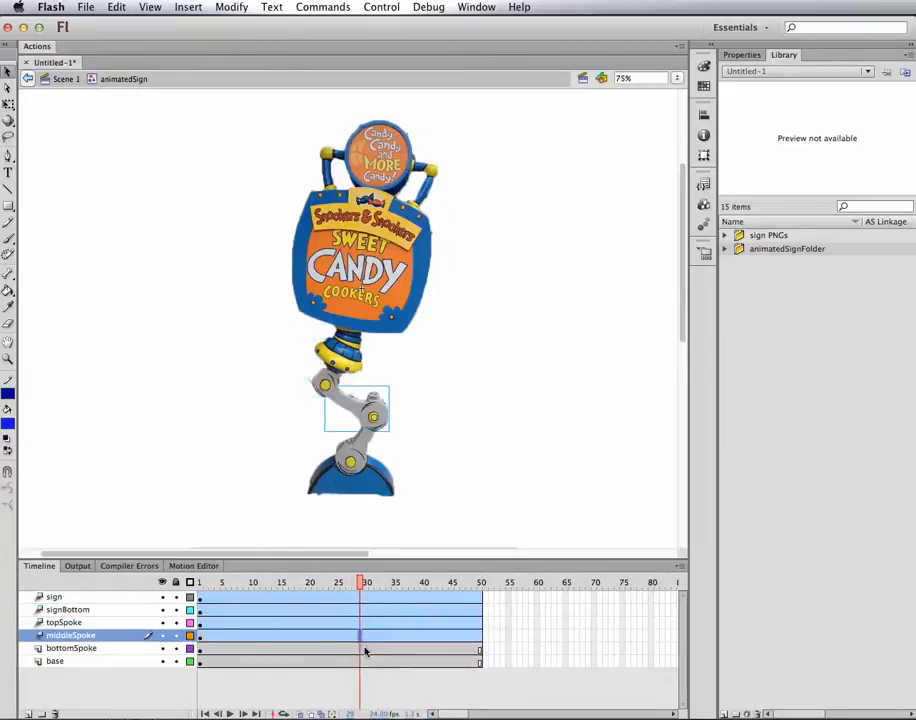
right_click(365, 651)
click(372, 655)
right_click(370, 662)
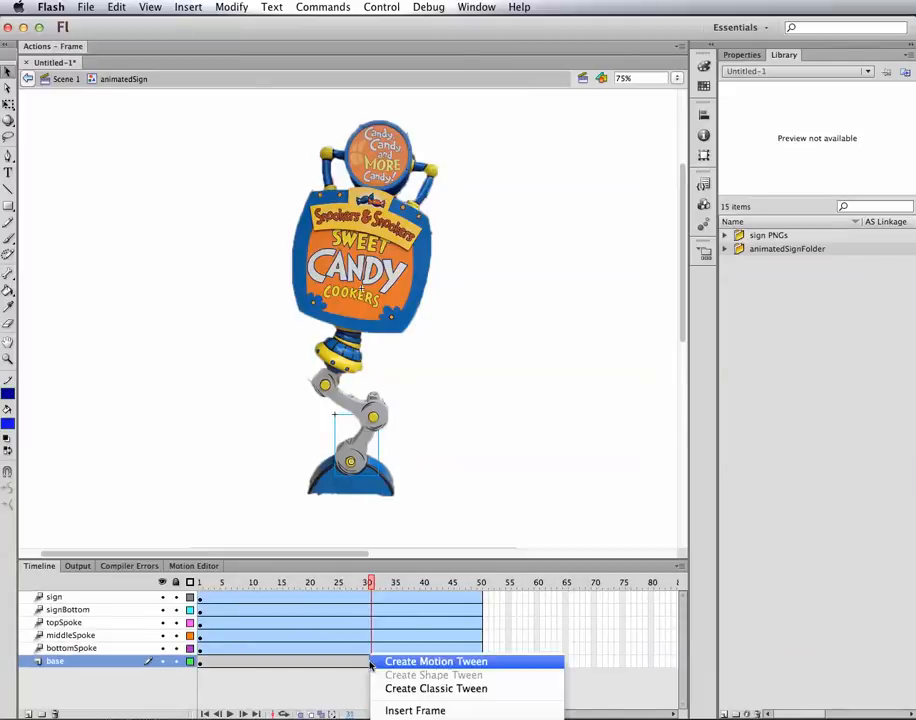
click(378, 664)
Try rotating only the sign clockwise at frame 24 and further at frame 50, and scrub through the motion
drag(370, 584, 333, 595)
click(375, 203)
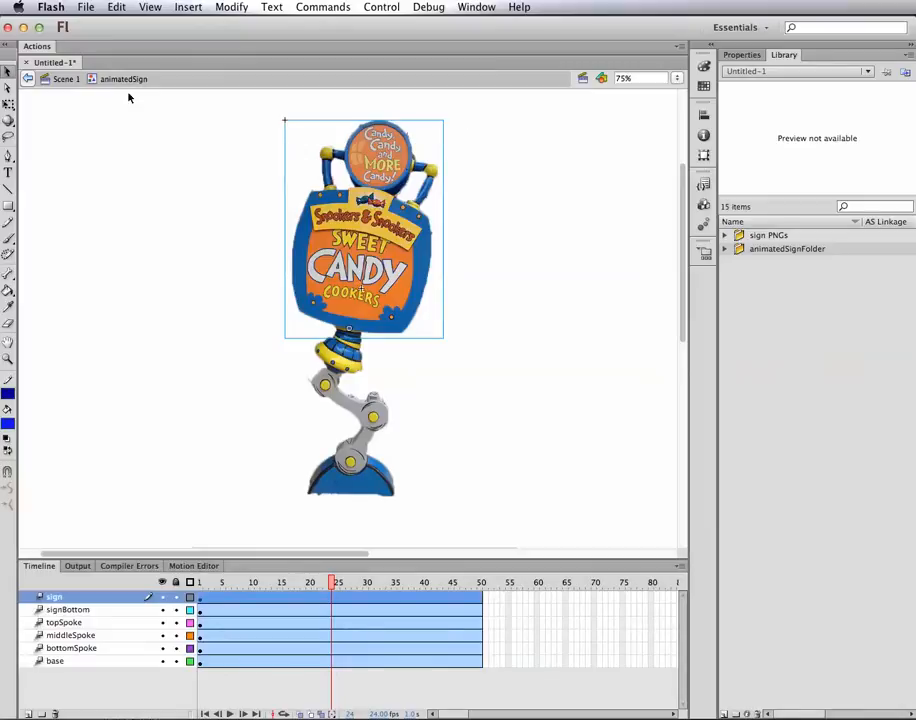
click(8, 104)
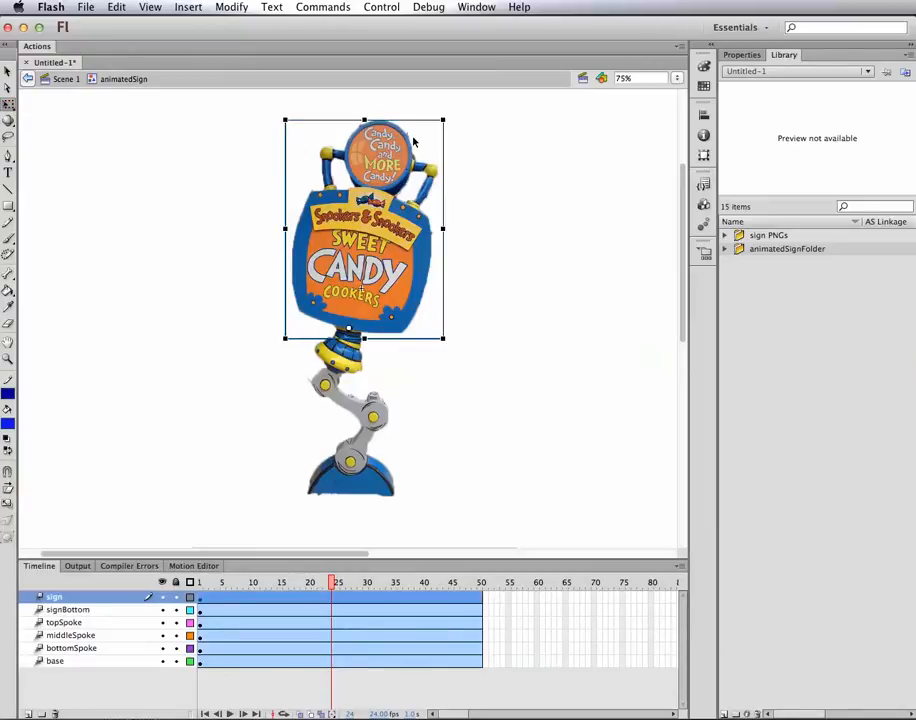
drag(457, 119, 498, 156)
drag(333, 588, 480, 602)
drag(509, 148, 538, 260)
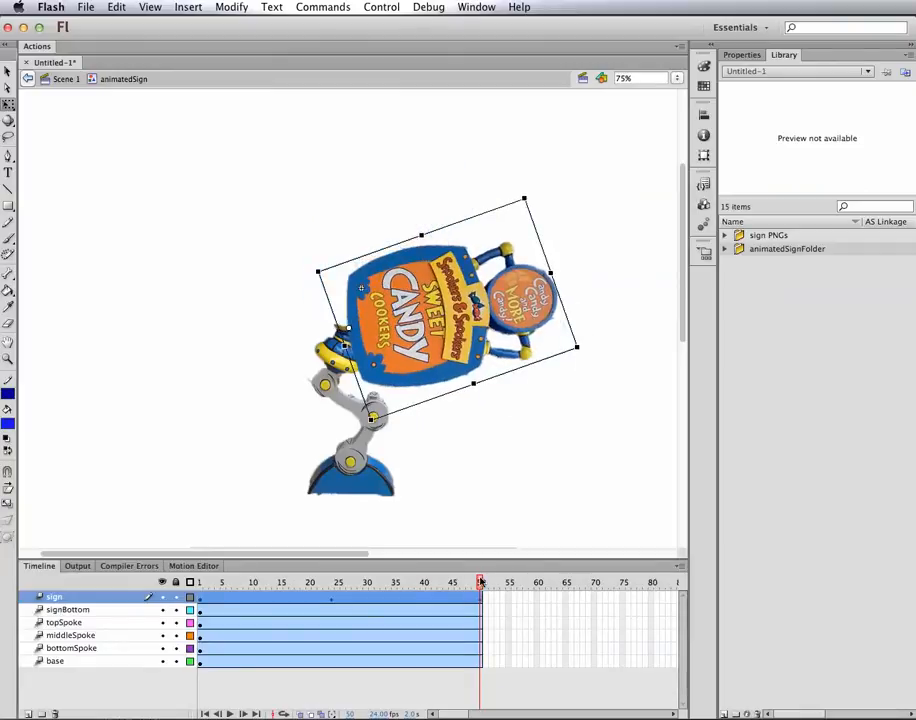
click(309, 582)
drag(262, 583, 417, 658)
Undo the sign's test rotations at frames 24 and 50
key(super+z)
key(super+z)
key(super+z)
key(super+z)
key(super+z)
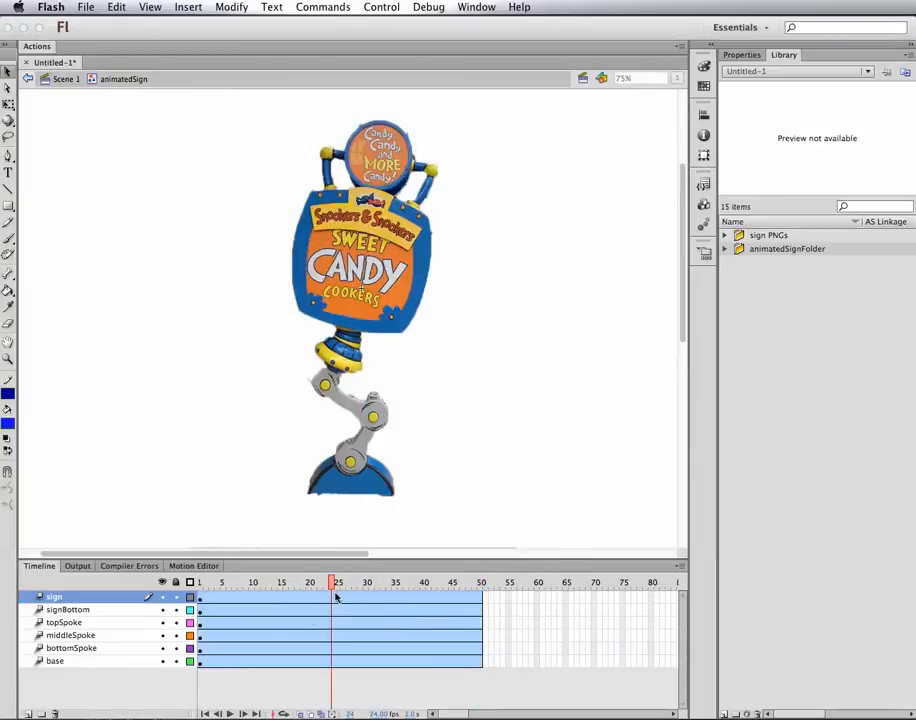
At frame 15, rotate all parts above the base clockwise together about the bottom spoke's lower yellow joint
click(333, 584)
drag(321, 590, 280, 590)
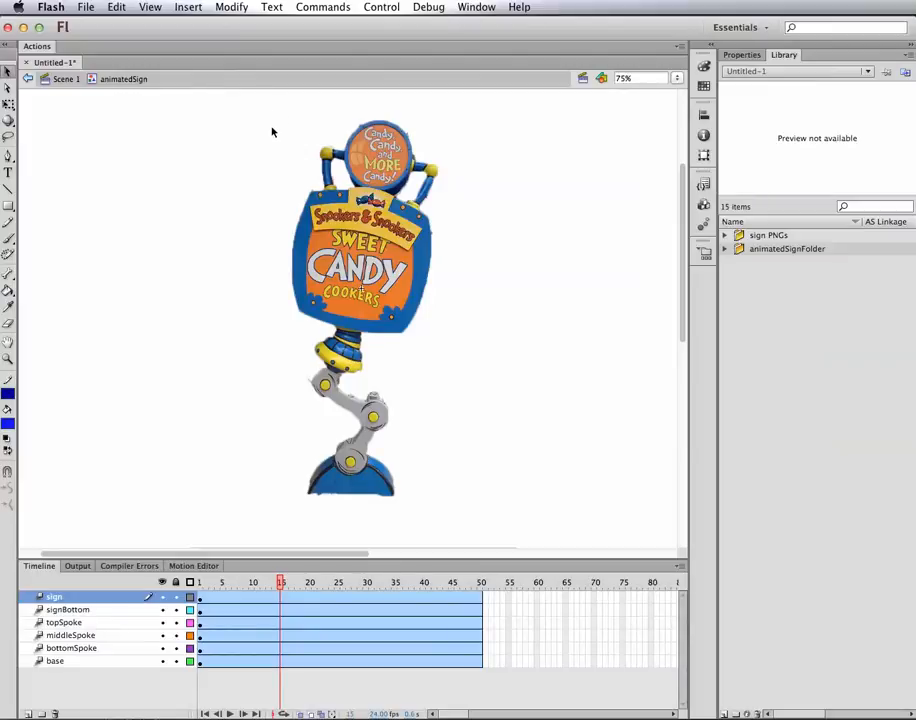
drag(271, 113, 454, 523)
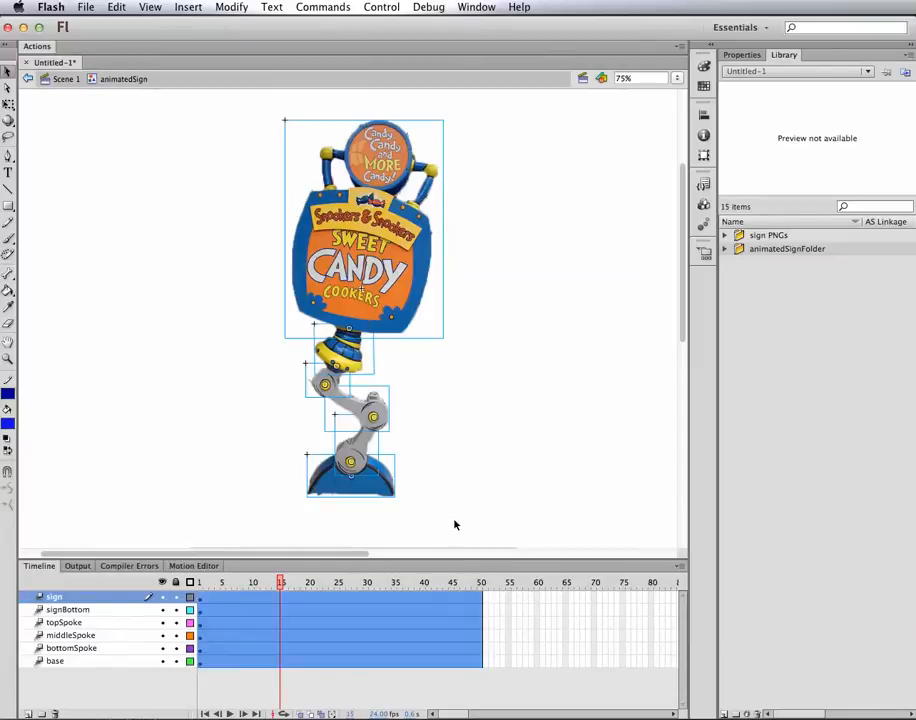
shift+click(391, 494)
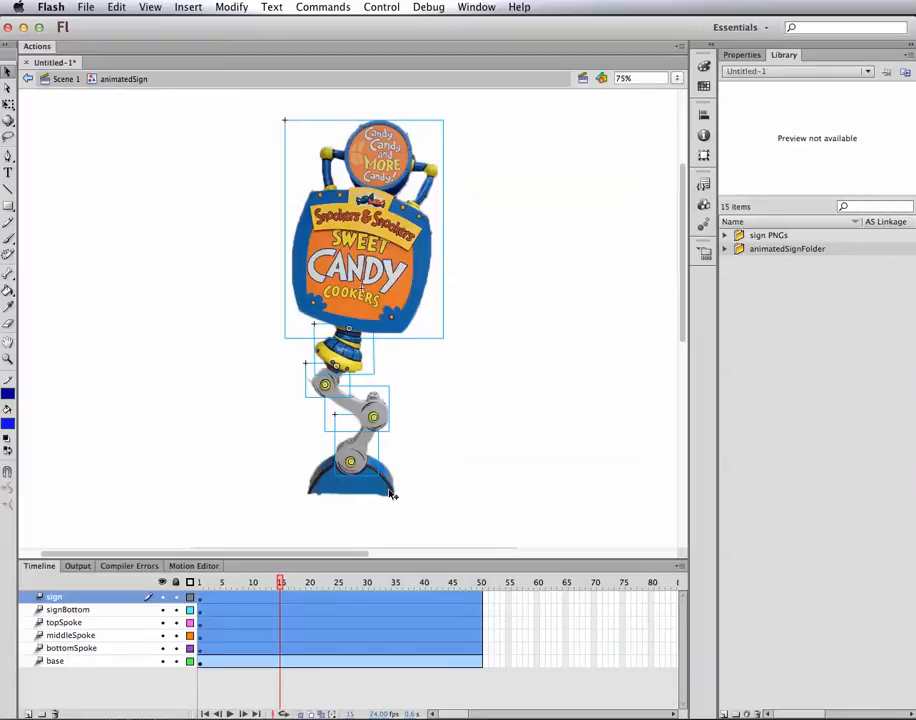
click(8, 104)
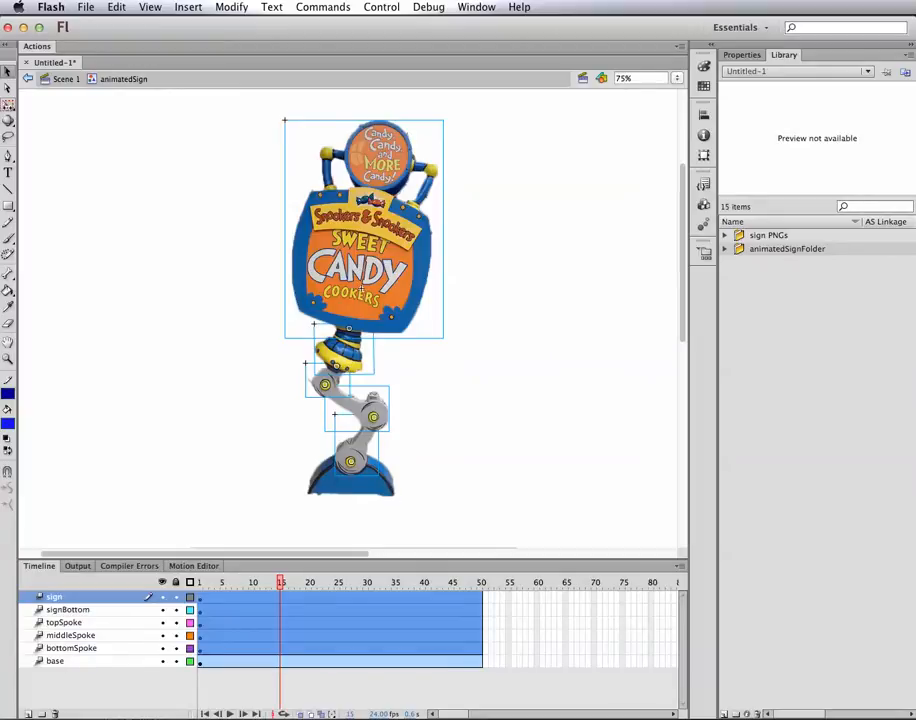
click(7, 106)
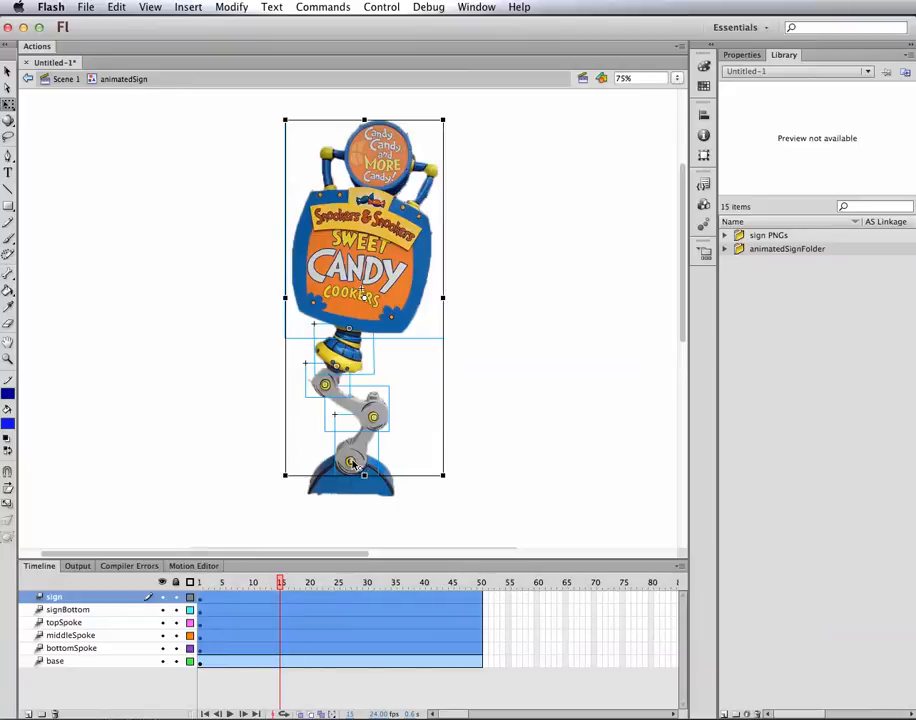
drag(453, 116, 496, 256)
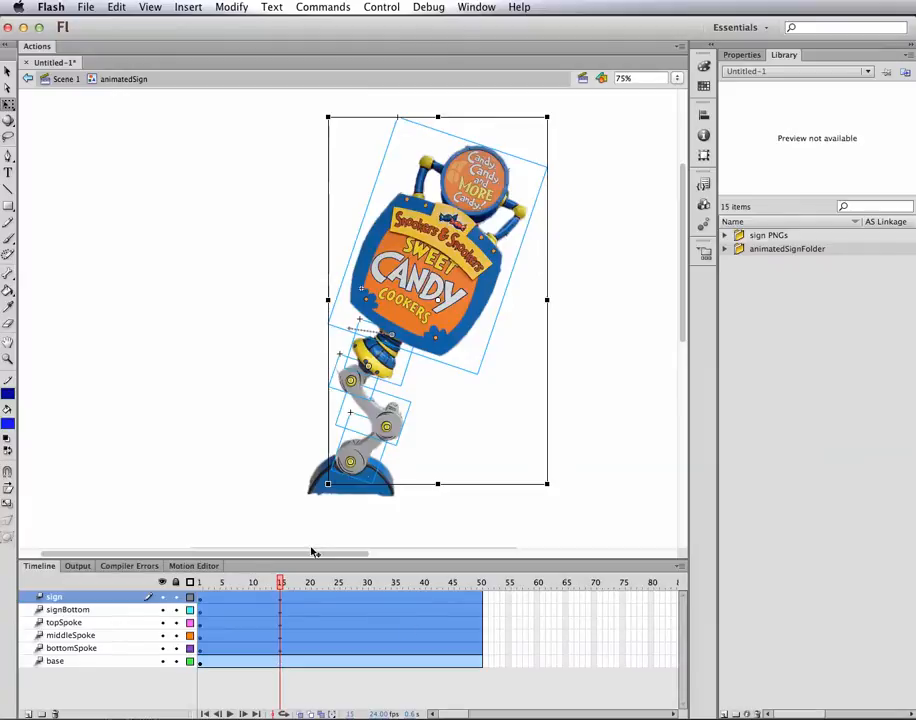
Go to frame 26 and try selecting the spokes, sign bottom and sign one by one, clearing the selection
drag(281, 585, 344, 608)
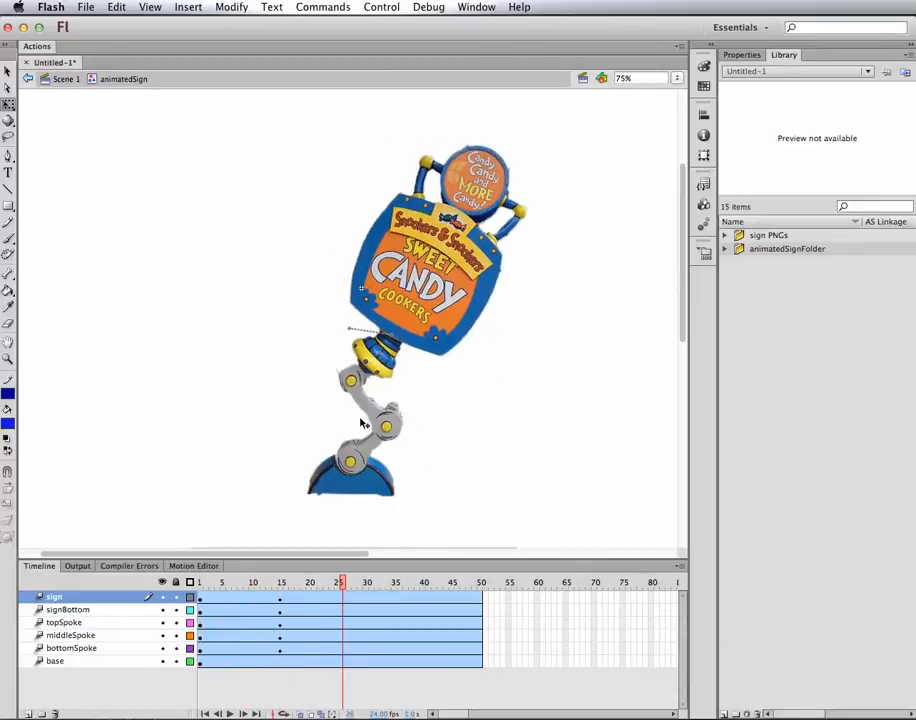
click(357, 459)
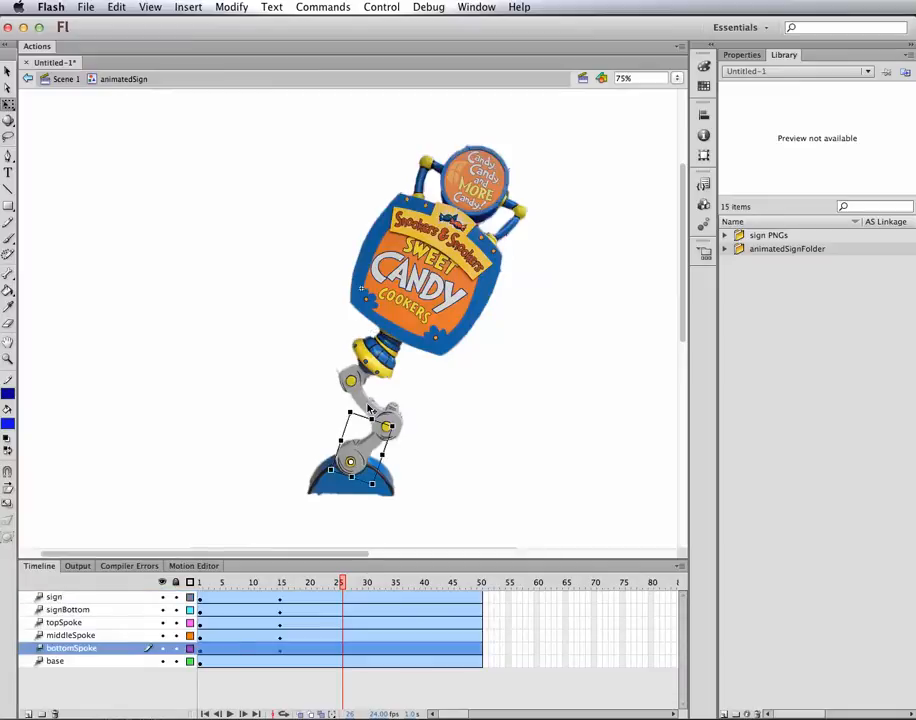
click(368, 410)
click(390, 348)
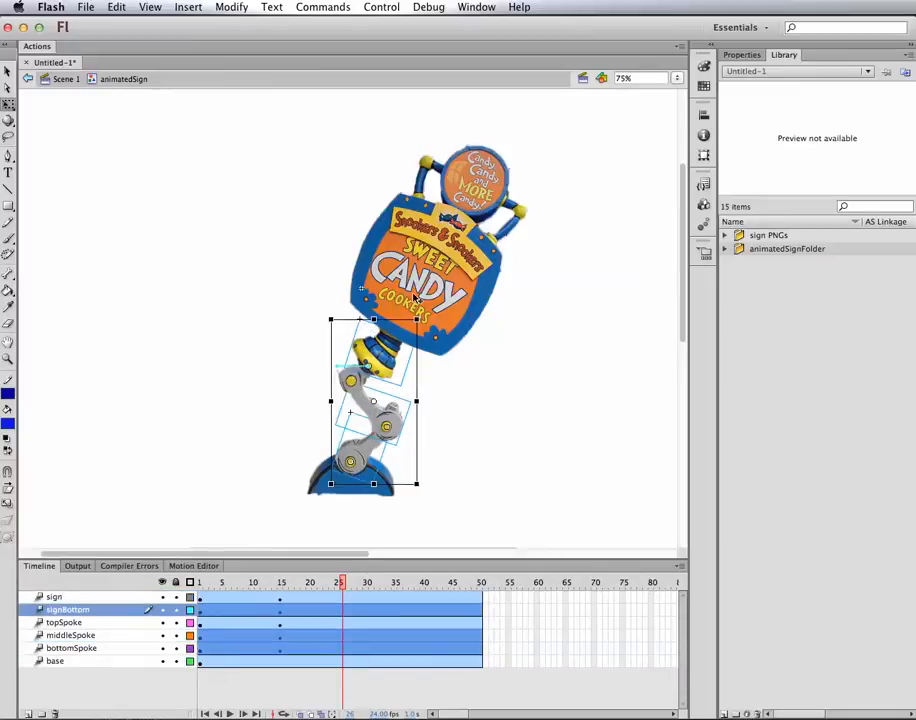
click(415, 297)
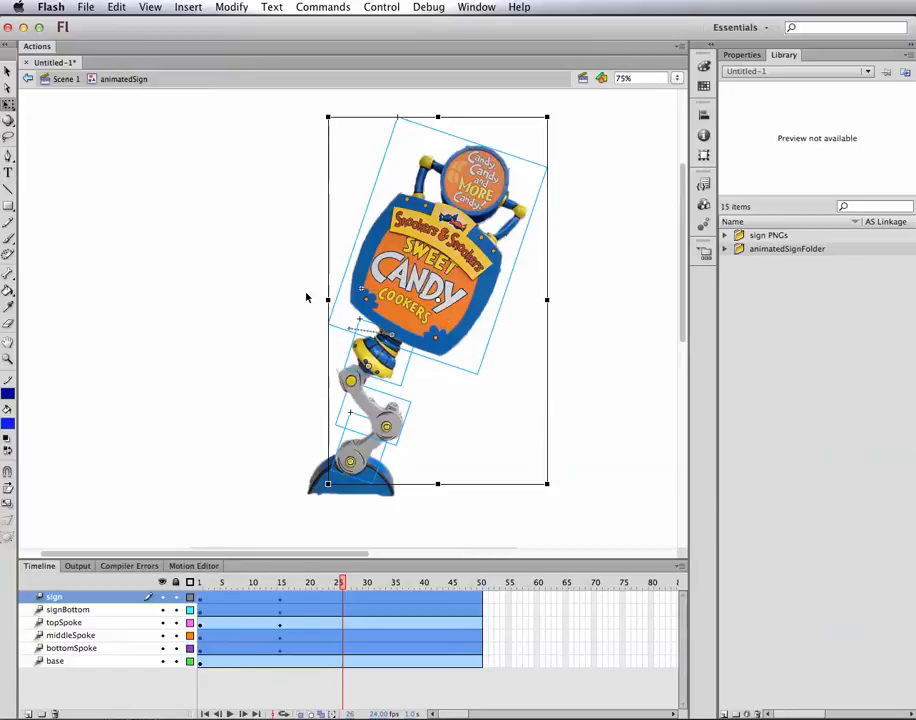
click(256, 288)
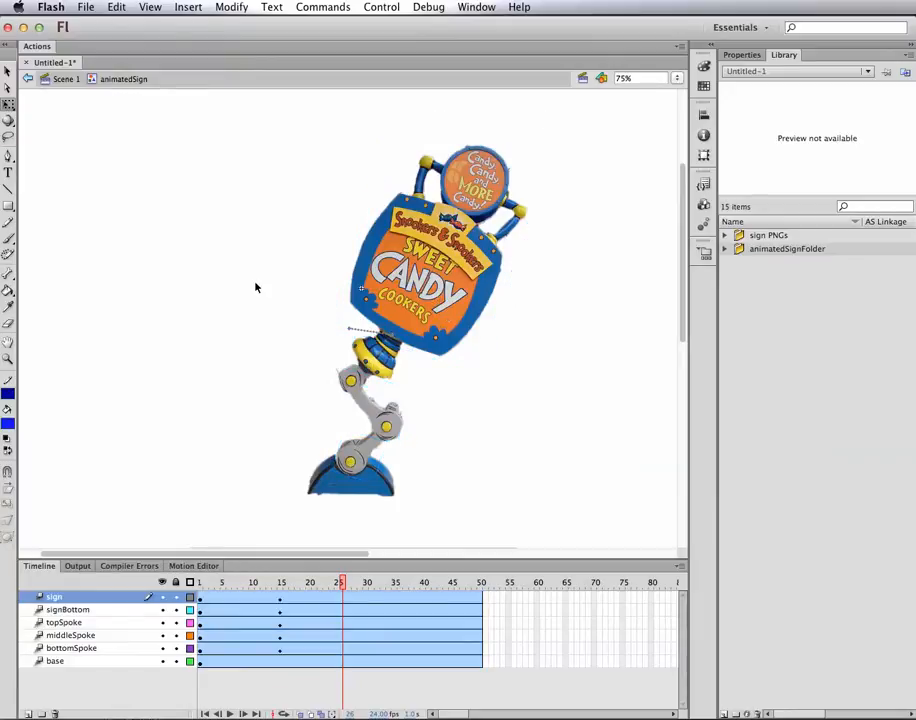
click(376, 413)
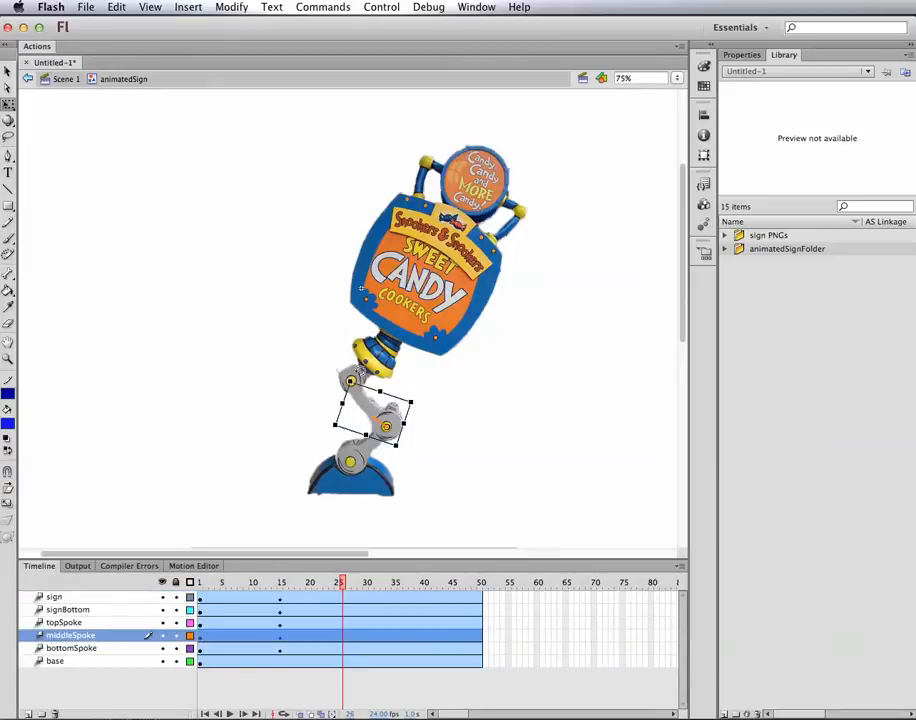
click(352, 149)
At frame 26, rotate the middle spoke and everything above it counterclockwise about the middle spoke's lower yellow joint
drag(305, 156, 489, 431)
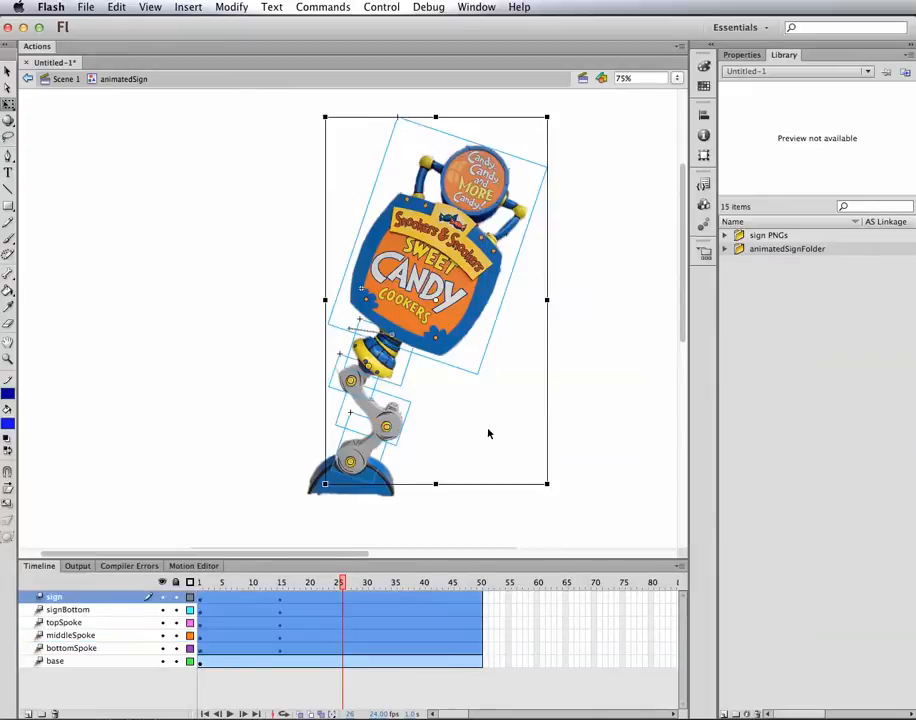
shift+click(369, 460)
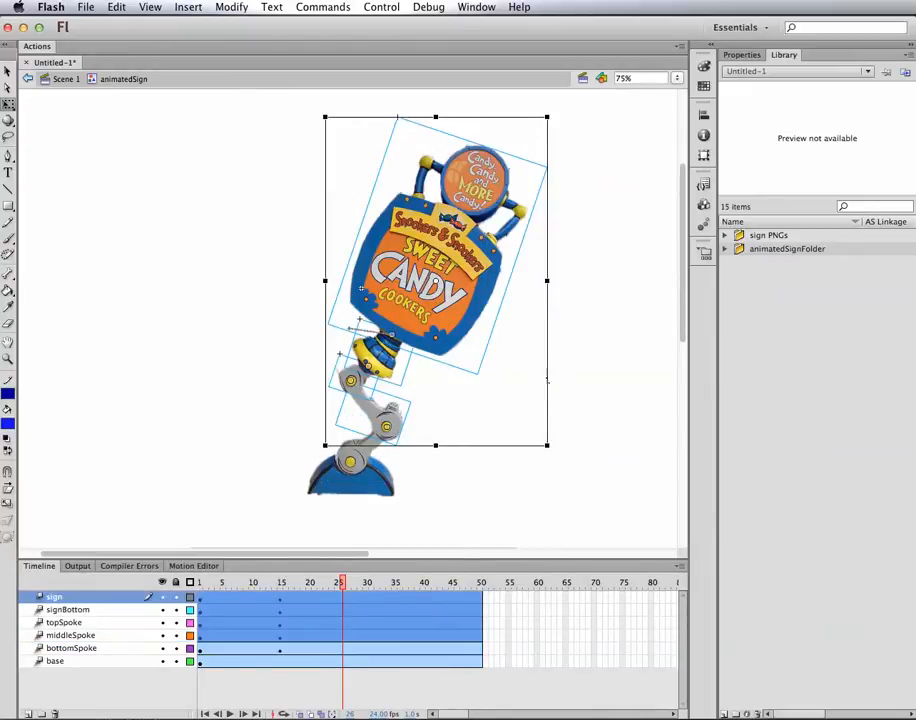
drag(8, 103, 51, 98)
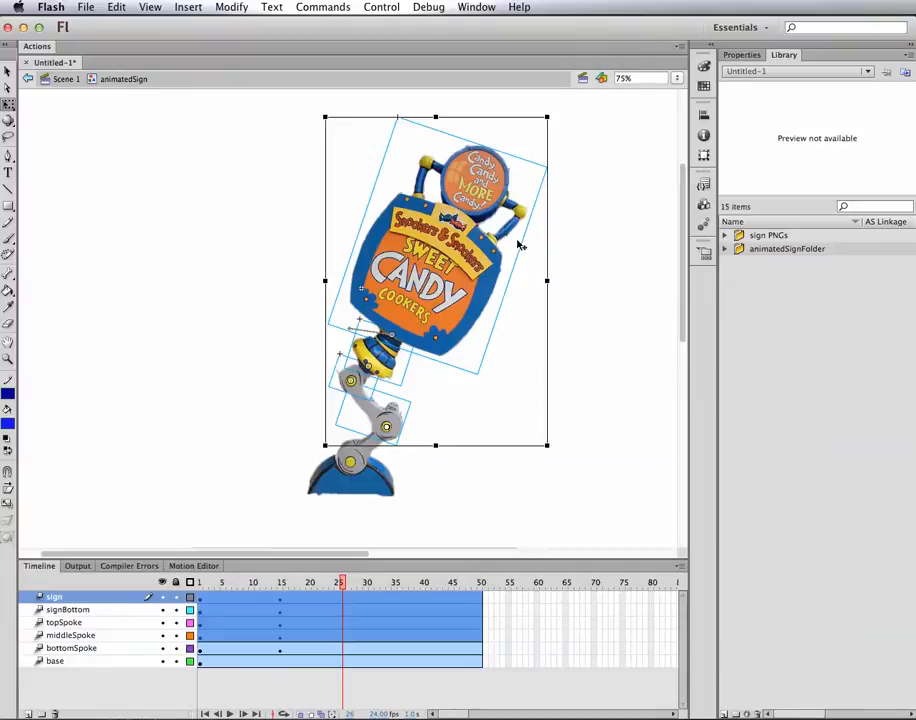
click(533, 115)
key(super+a)
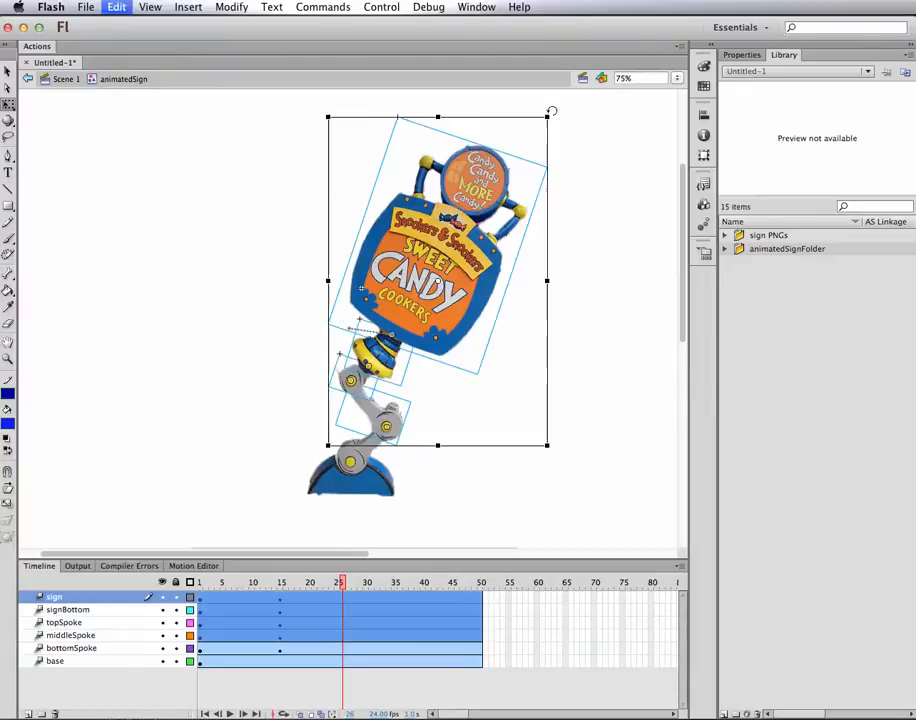
drag(556, 108, 474, 106)
key(super+z)
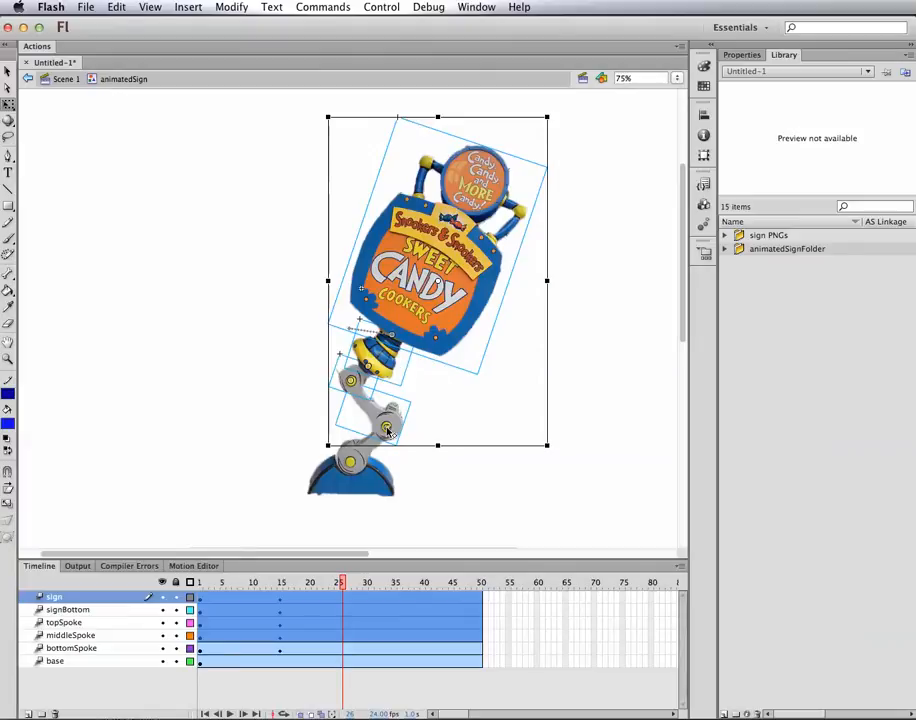
drag(557, 113, 315, 106)
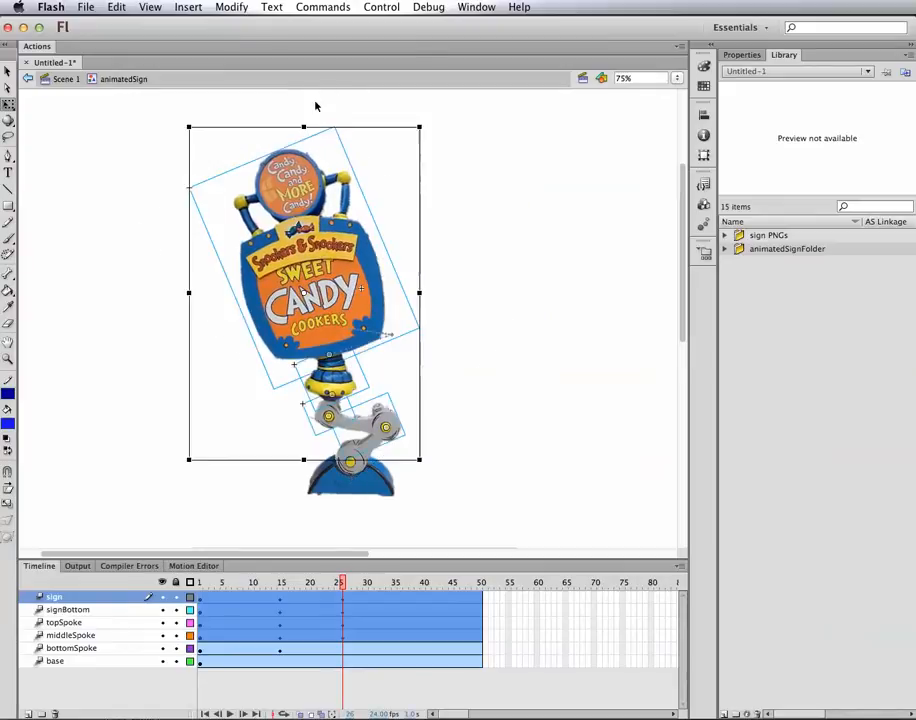
At frame 38, rotate the top spoke, sign bottom and sign clockwise together about the top spoke's yellow joint
click(343, 583)
drag(343, 583, 411, 583)
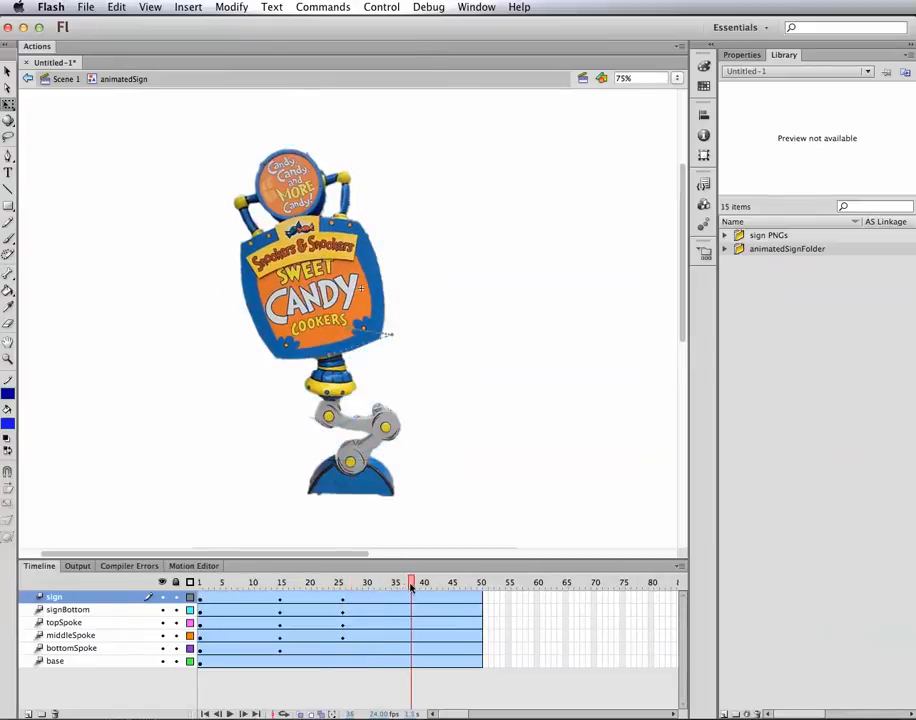
click(330, 416)
click(333, 380)
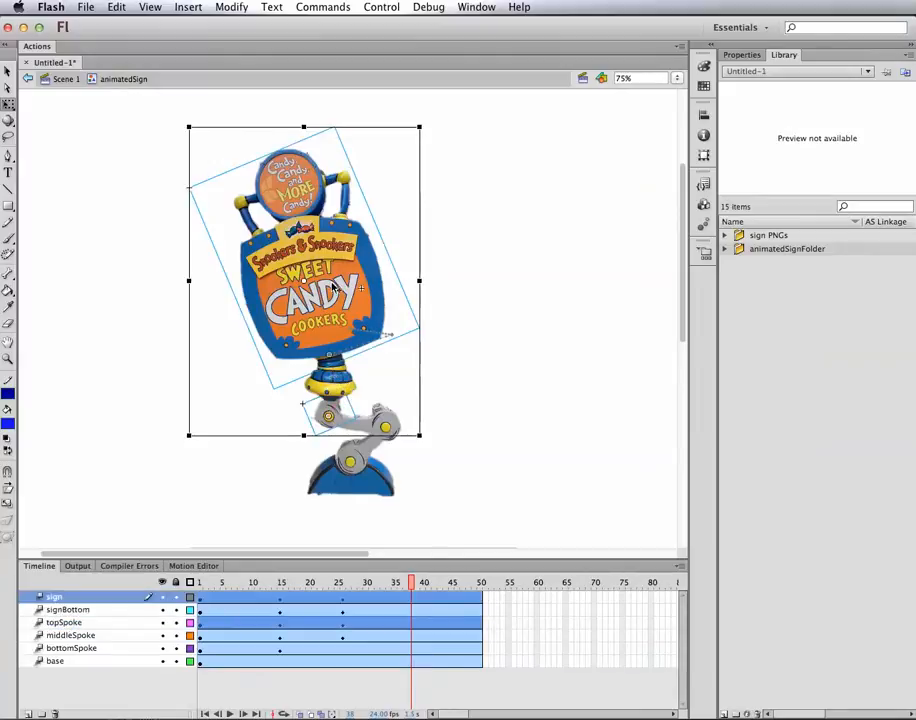
click(334, 382)
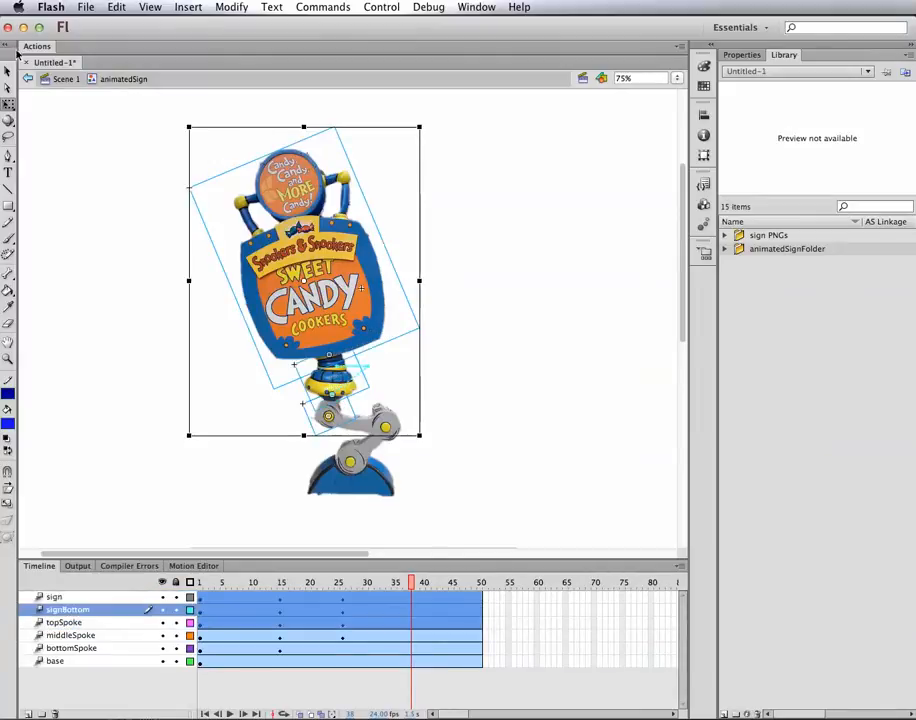
click(8, 104)
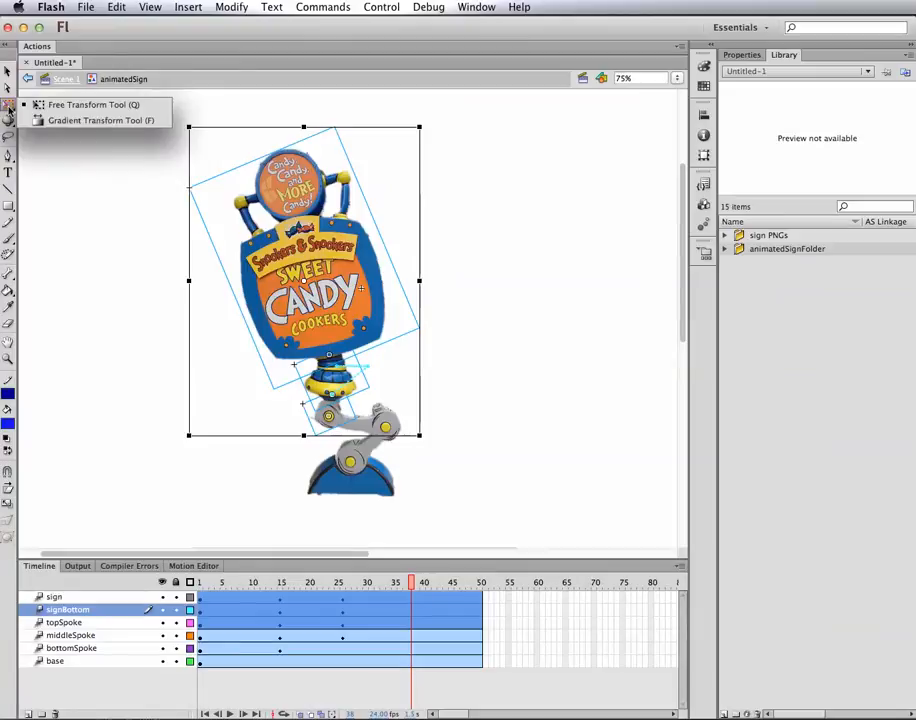
click(85, 104)
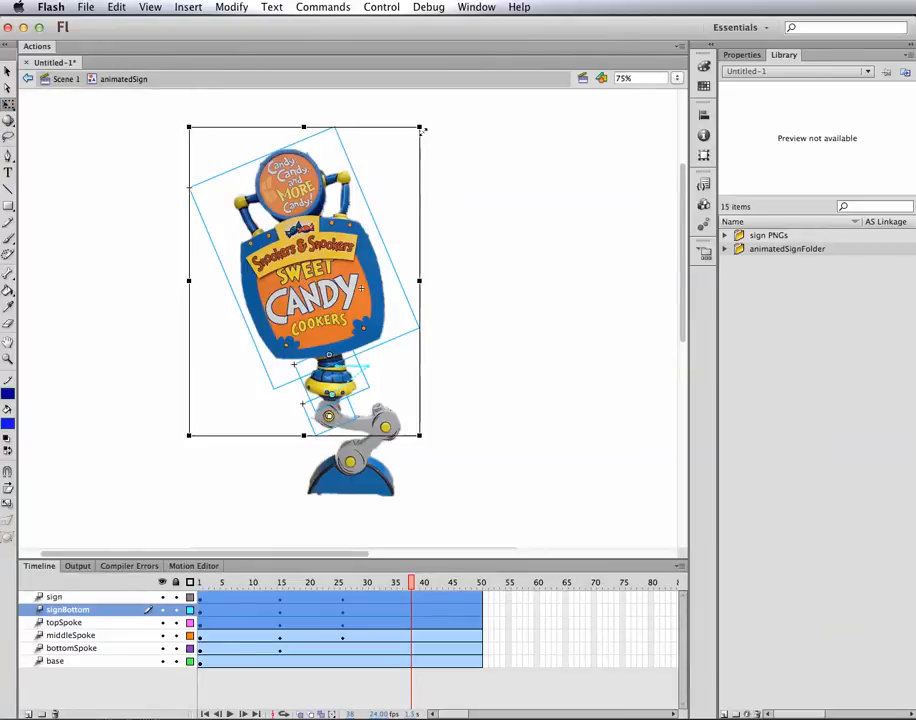
drag(430, 127, 532, 225)
At frame 50, rotate only the sign counterclockwise about its transformation point so that it leans left
drag(413, 588, 481, 588)
click(393, 296)
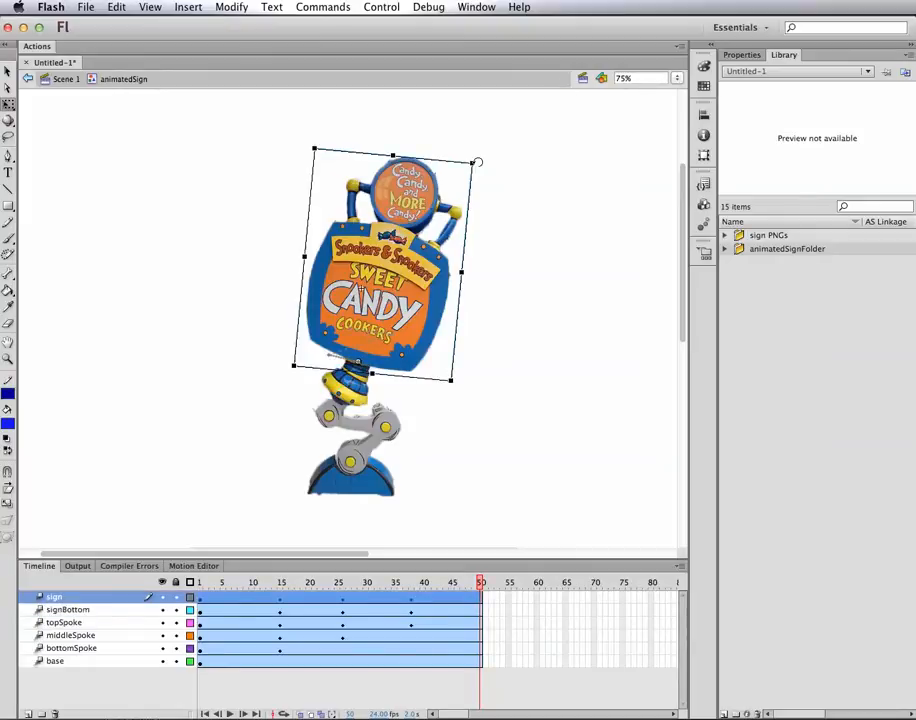
drag(486, 161, 406, 157)
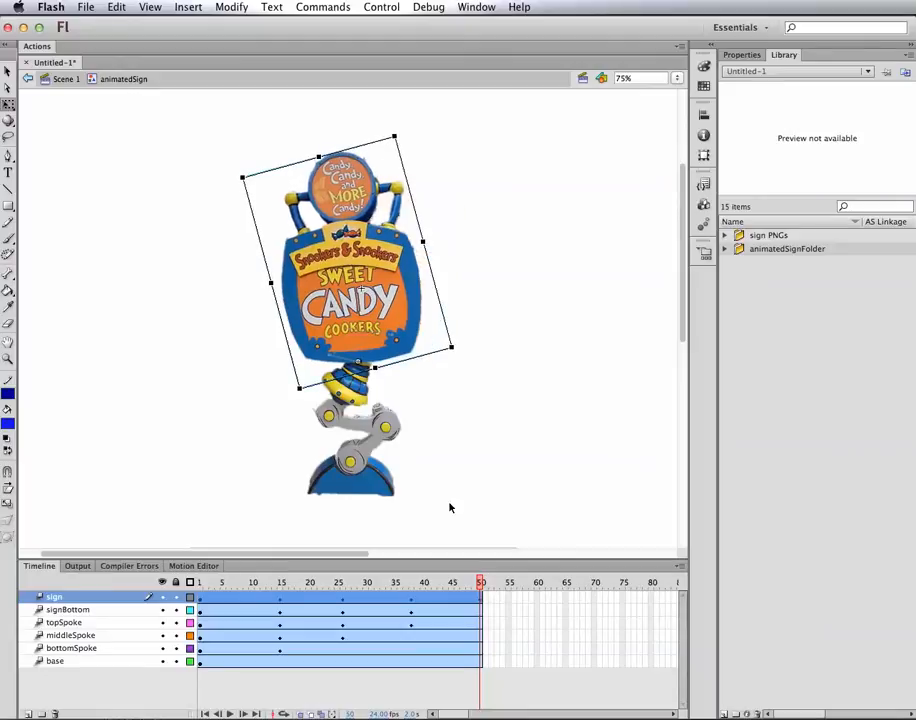
Preview the sign's joint animation by scrubbing the timeline from frame 1, and return to frame 1
click(200, 584)
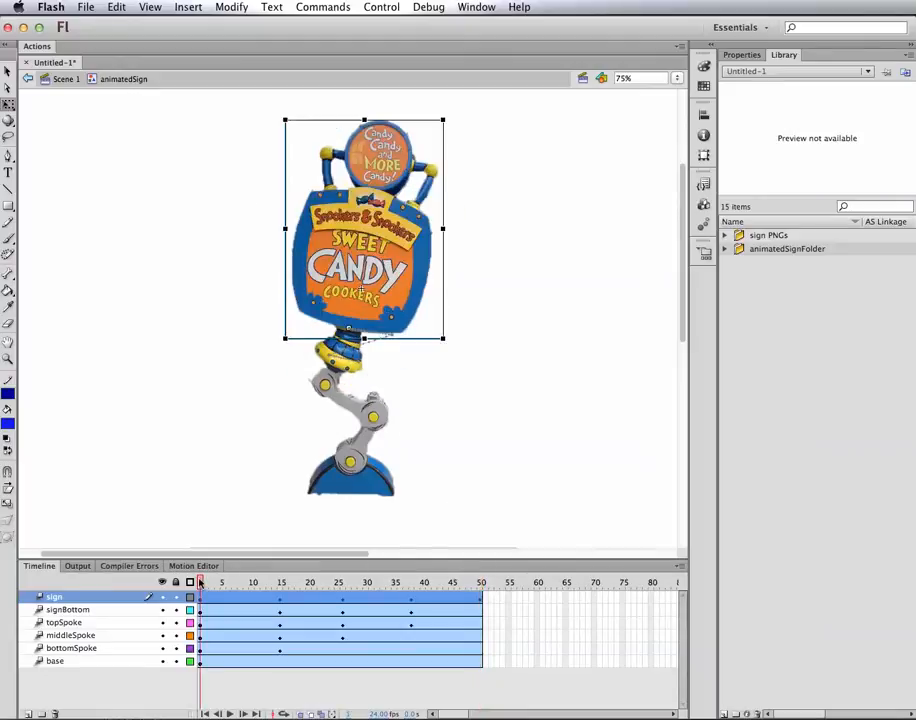
drag(200, 584, 195, 624)
mouse_move(206, 585)
mouse_down()
mouse_move(405, 585)
mouse_move(201, 585)
mouse_up()
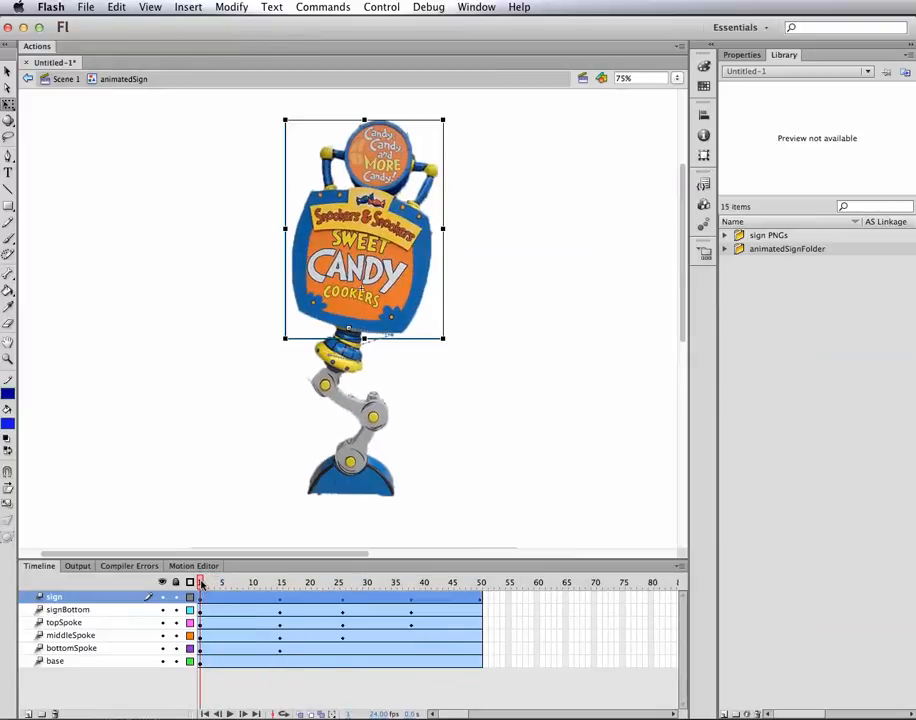